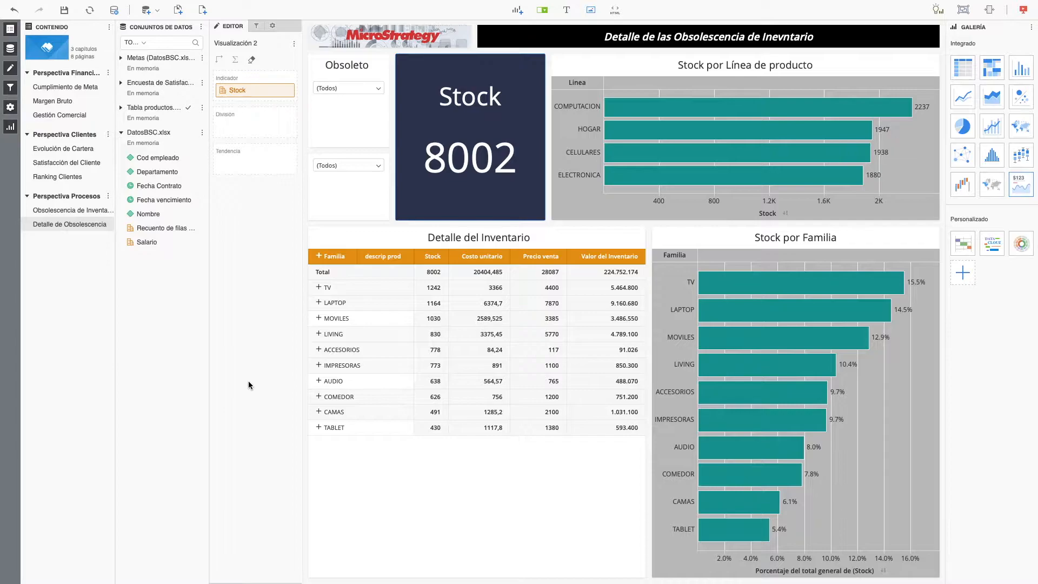
Add a new chapter after Perspectiva Procesos and rename it as Perspectiva RRHH.
left_click(178, 10)
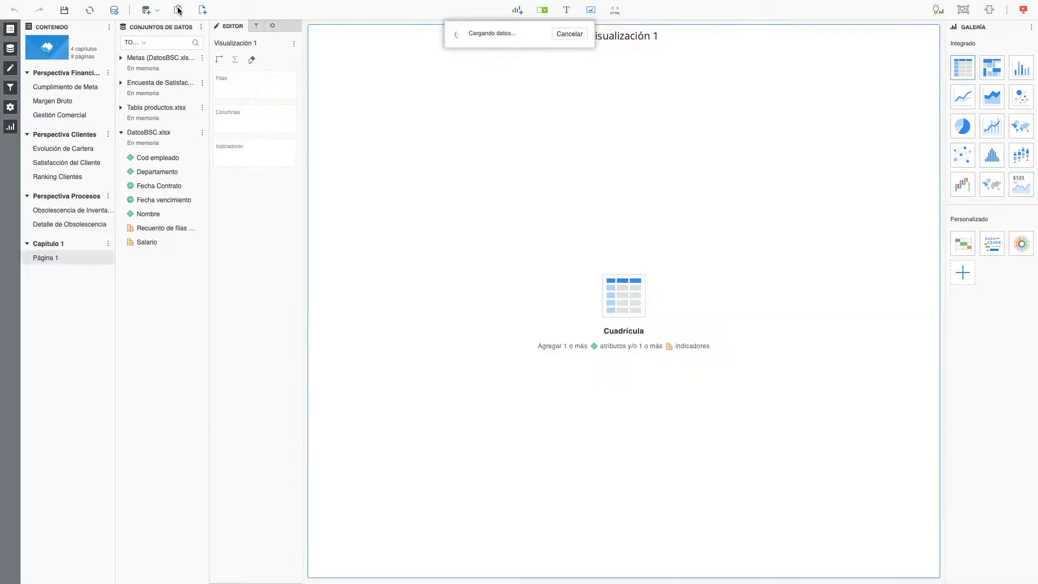
left_click(109, 243)
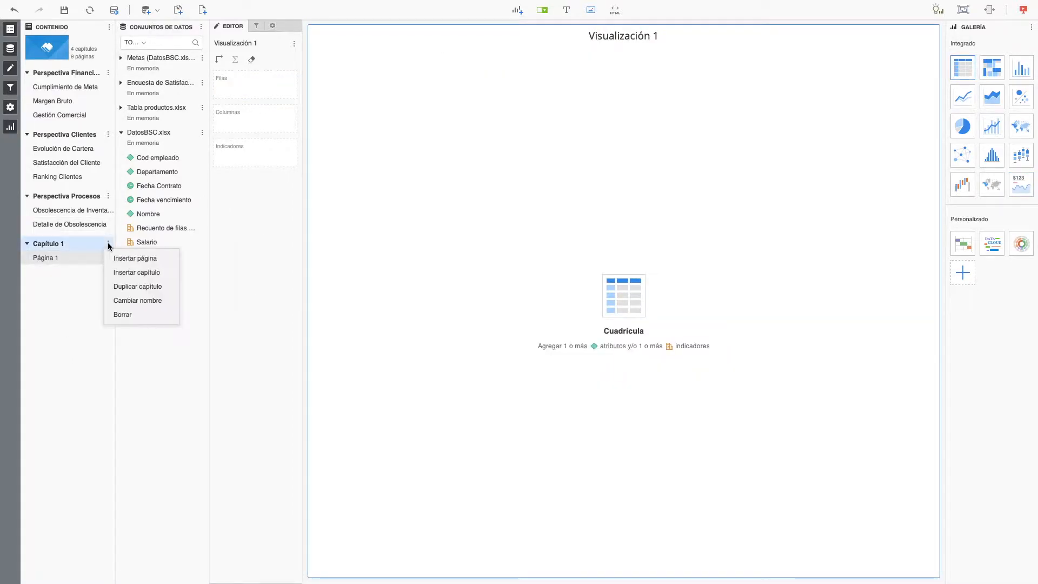
left_click(129, 301)
type("Pe")
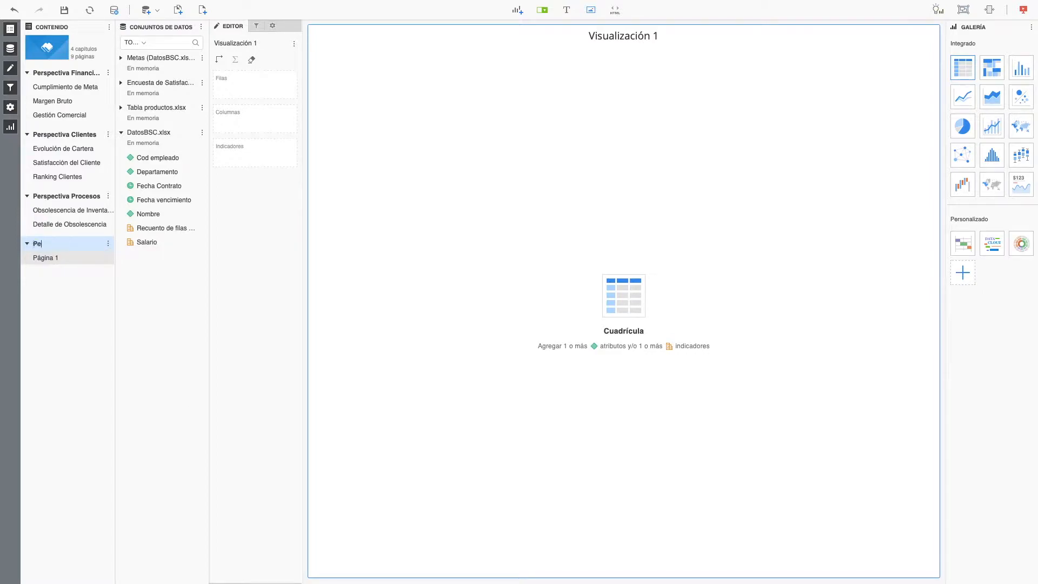
type("rspectiva RRHH")
Rename the page in the Perspectiva RRHH chapter as Antigüedad Laboral.
left_click(53, 259)
right_click(80, 263)
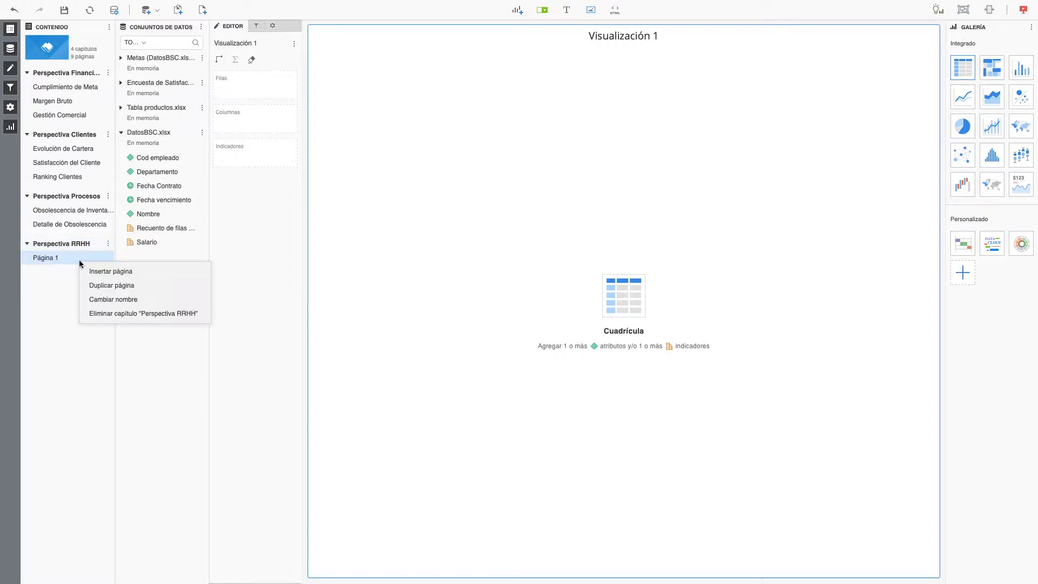
left_click(116, 299)
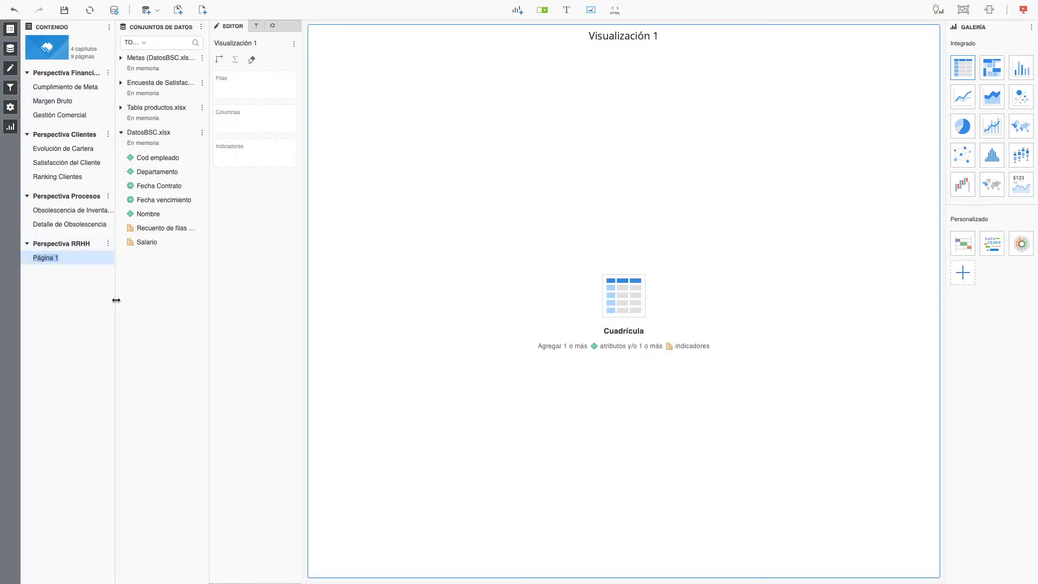
type("Antigüedad Laboral")
key("Return")
Create an attribute named Activo in the DatosBSC.xlsx dataset and start its IF formula with Fecha vencimiento.
right_click(166, 162)
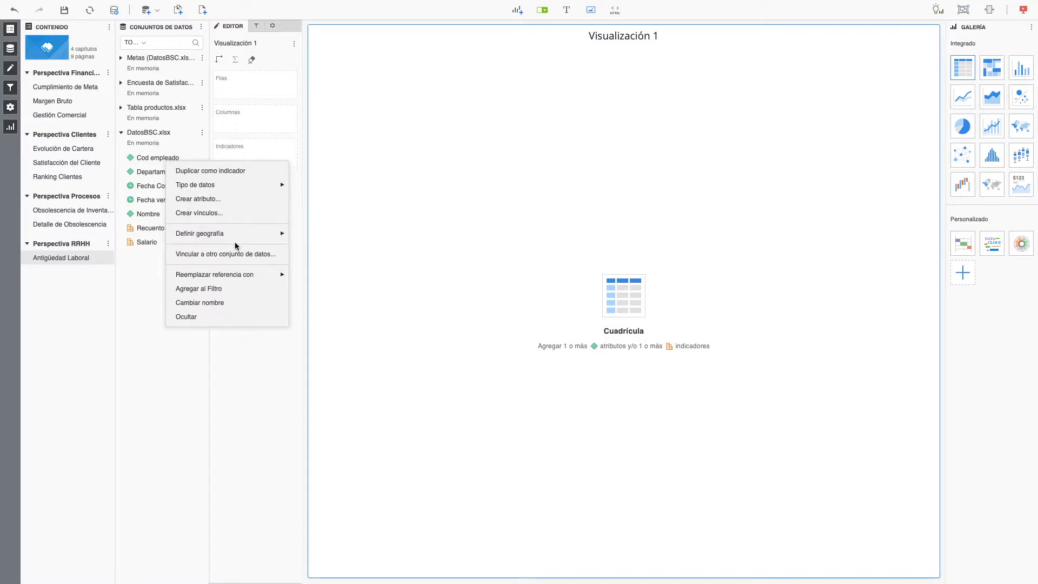
left_click(206, 200)
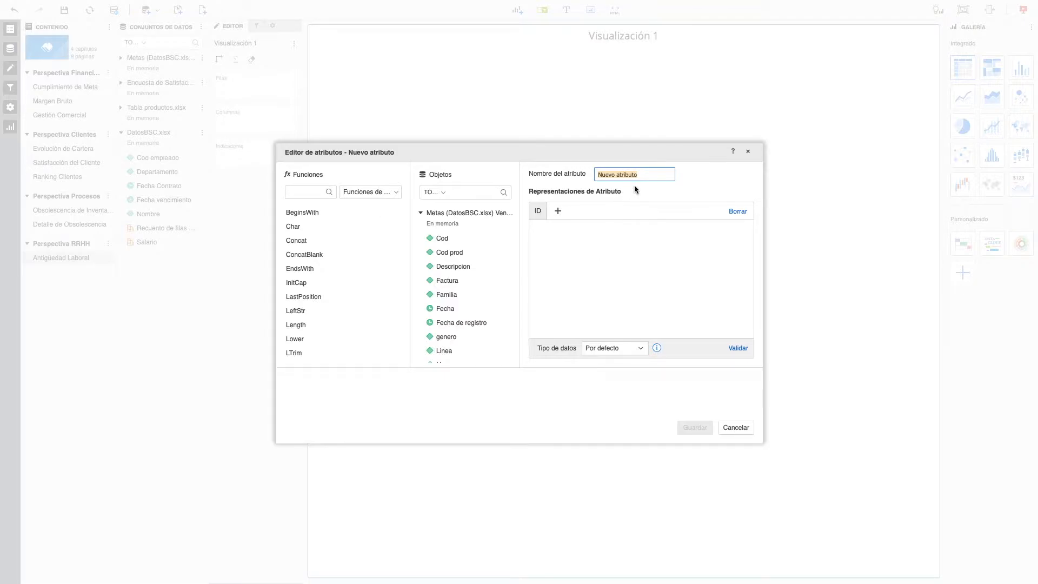
type("Activo")
left_click(578, 239)
type("IF()")
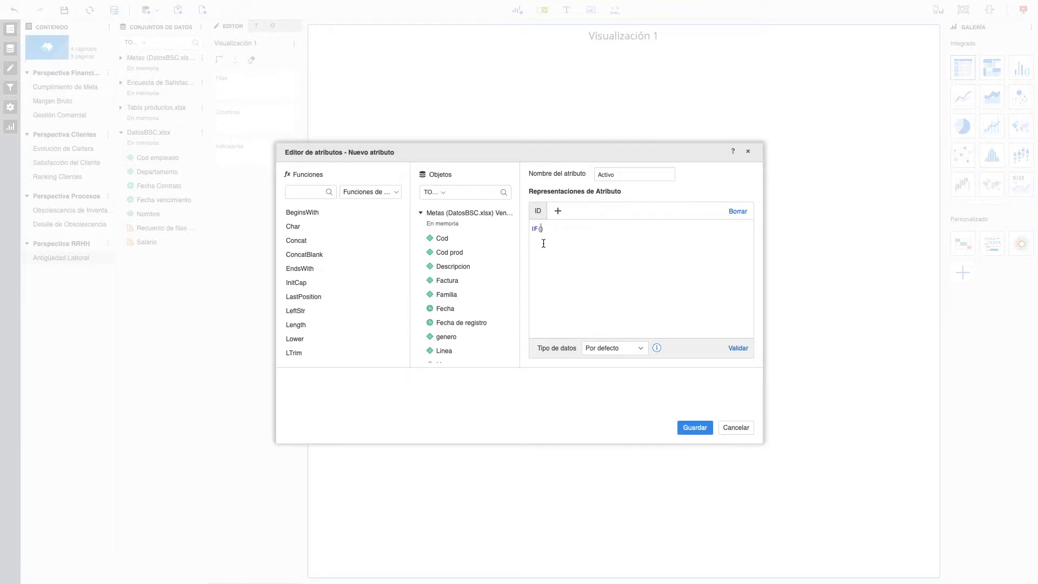
scroll(463, 302, "down", 10)
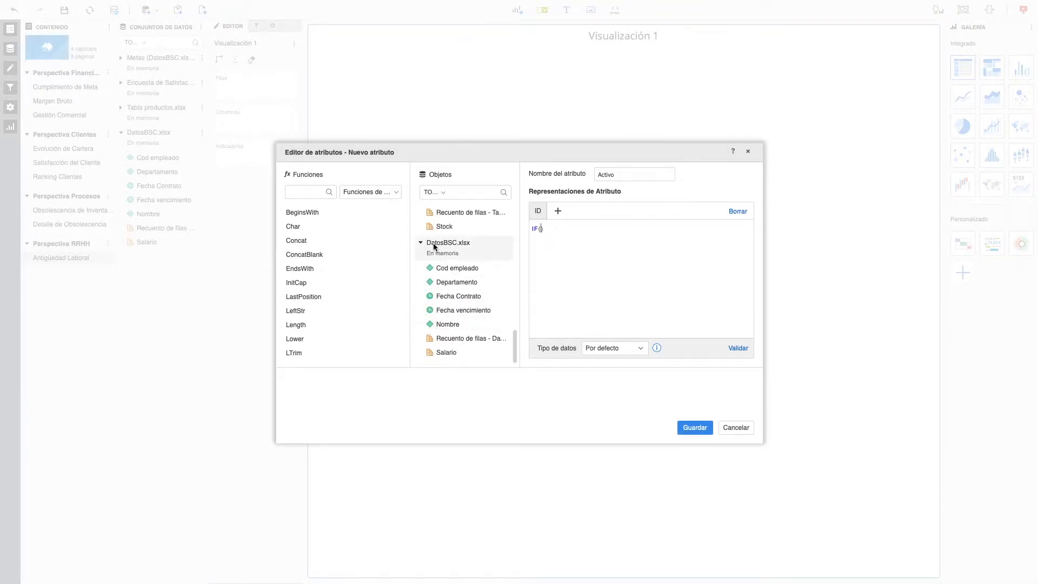
double_click(461, 311)
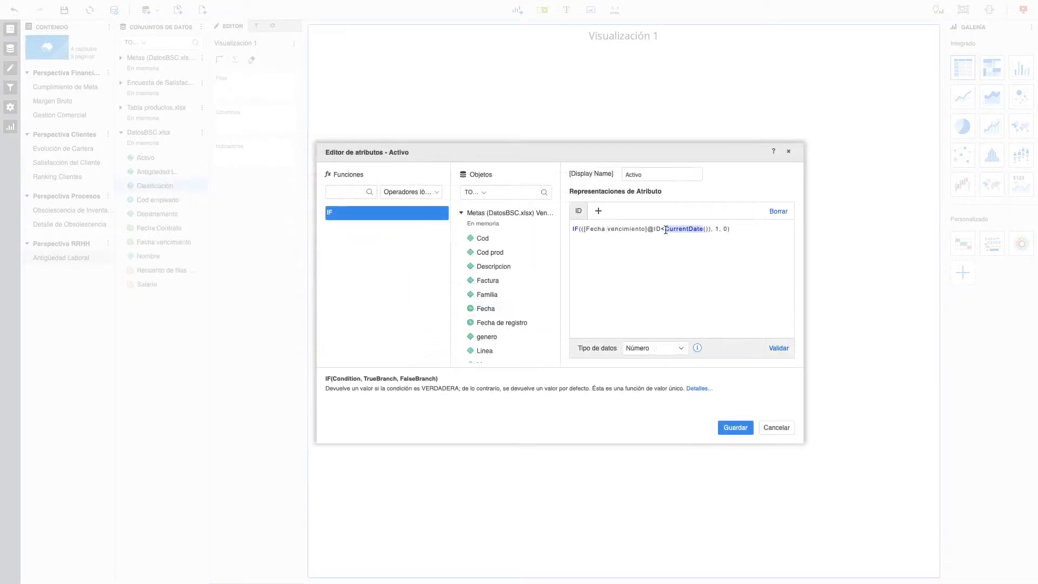
key("BackSpace")
type(">")
key("BackSpace")
key("BackSpace")
type(";")
left_click(720, 232)
key("BackSpace")
key("BackSpace")
type(";")
double_click(682, 230)
left_click(715, 246)
double_click(715, 229)
left_click(718, 251)
left_click(776, 349)
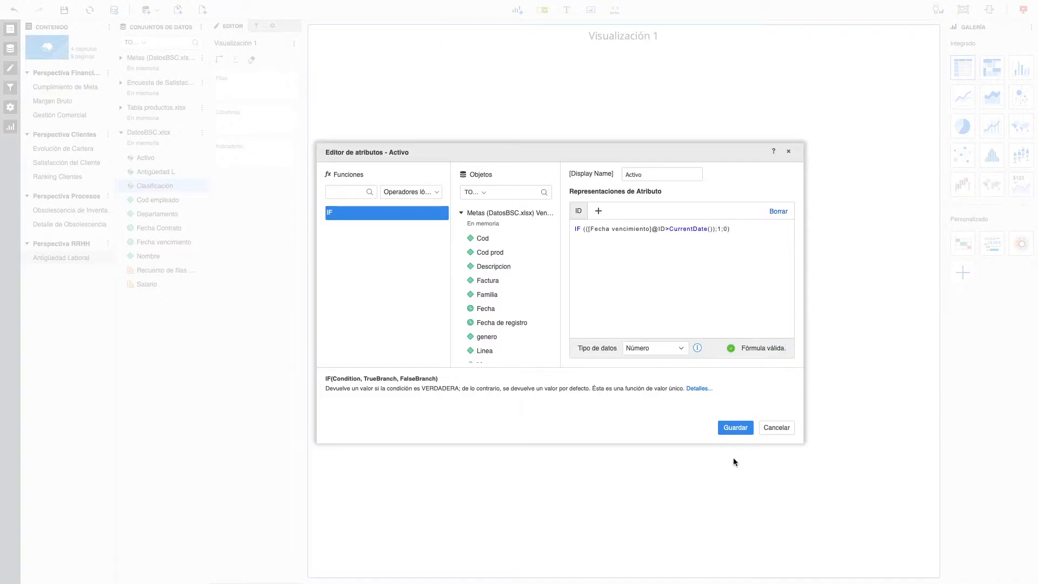
left_click(736, 428)
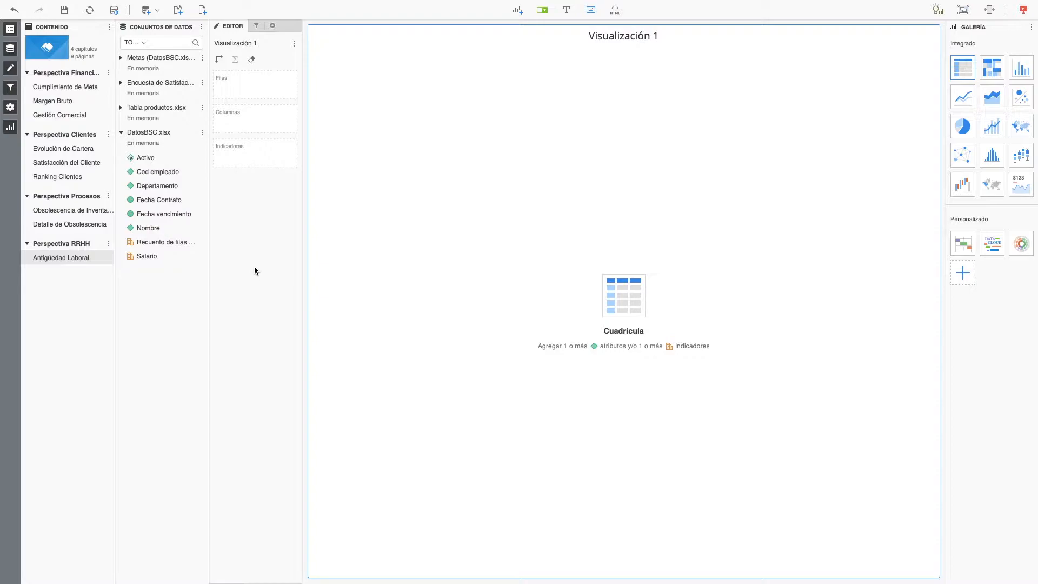
Create another attribute in the DatosBSC.xlsx dataset and name it Antigüedad.
right_click(152, 159)
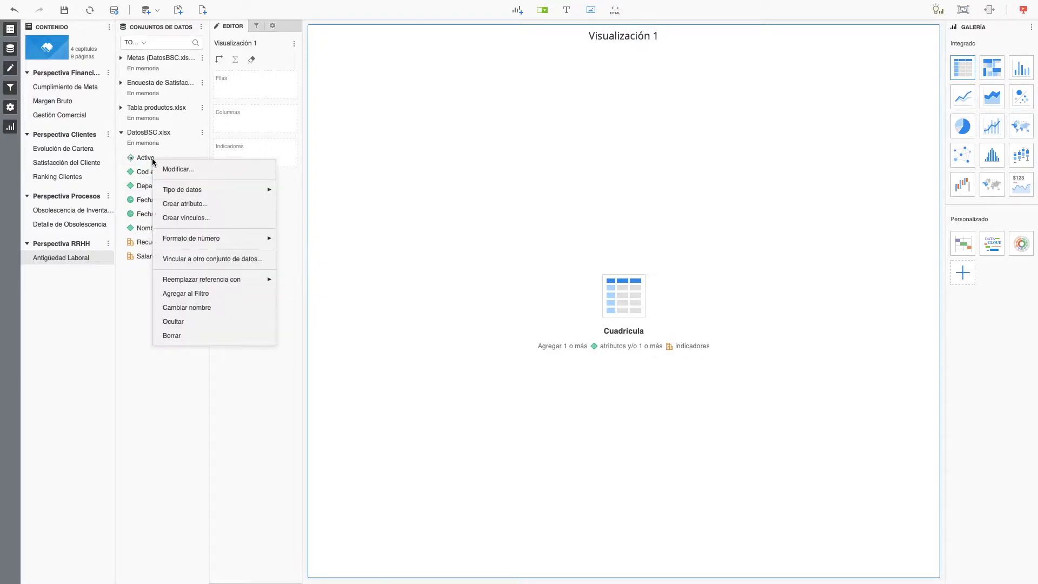
left_click(186, 205)
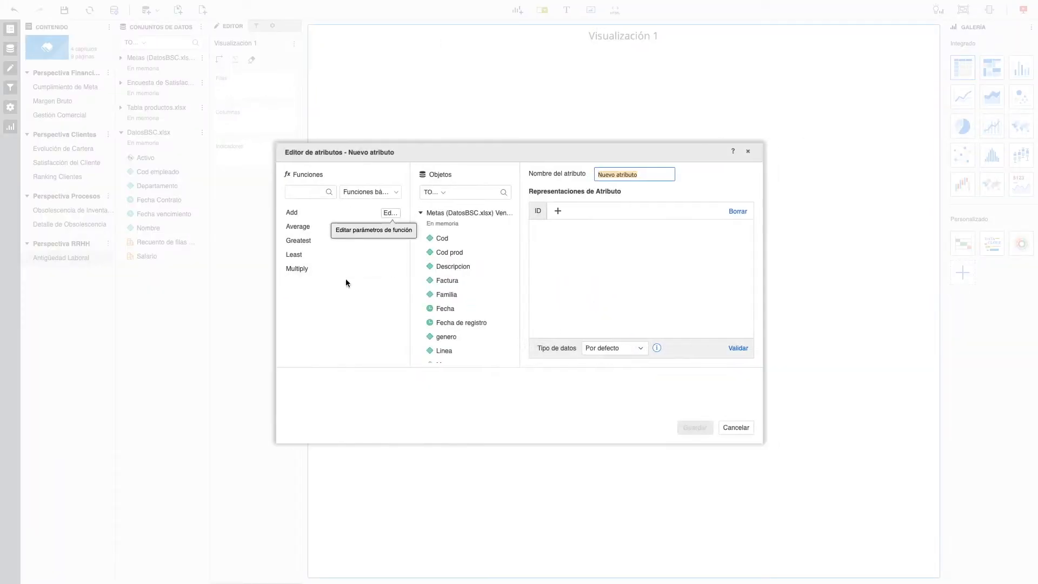
type("Antiguedad")
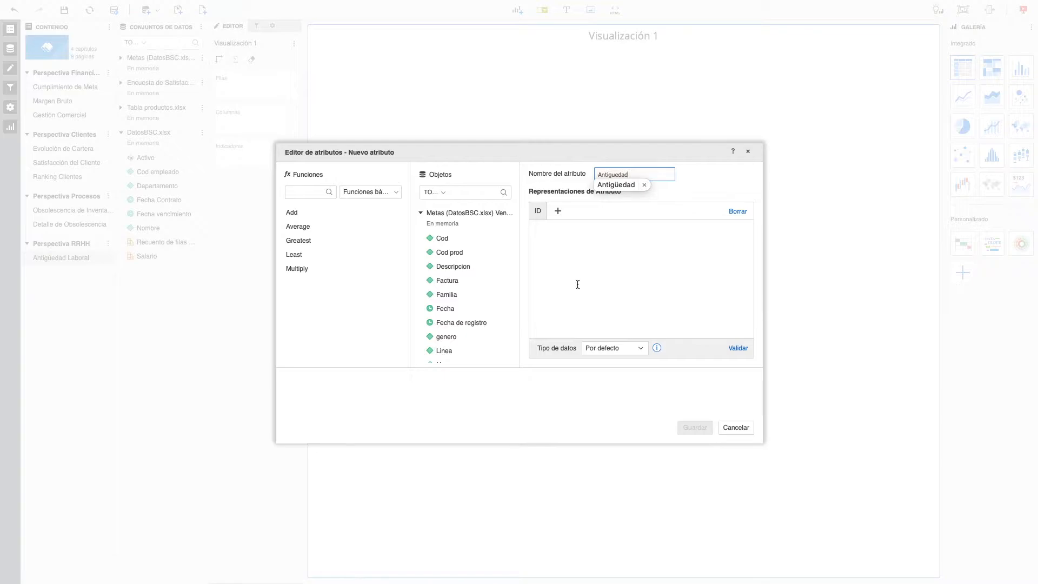
left_click(620, 188)
left_click(613, 269)
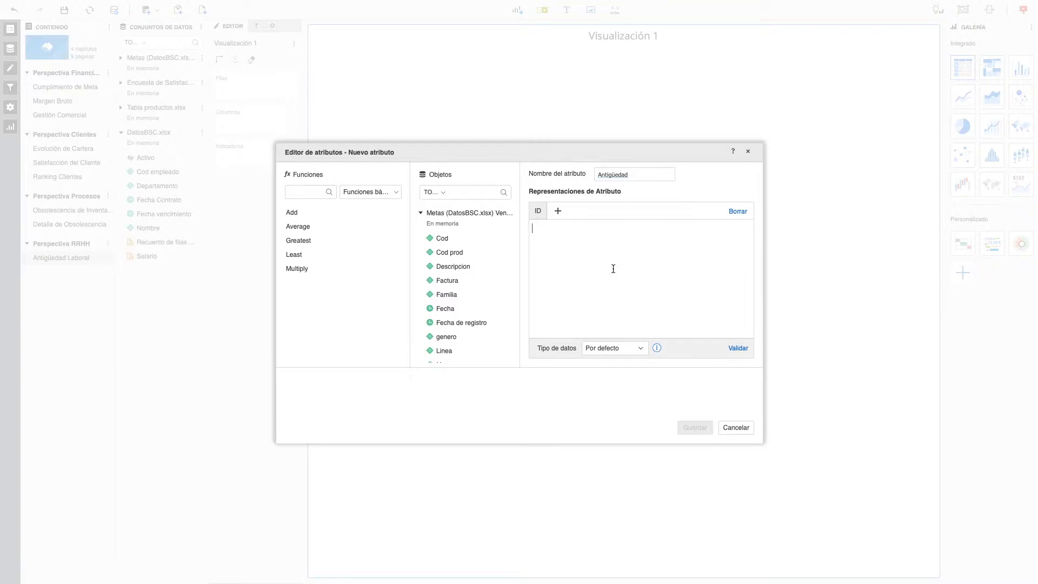
Start the Antigüedad formula with an IF function whose condition is Activo@ID=1.
type("if")
key("Return")
left_click(548, 243)
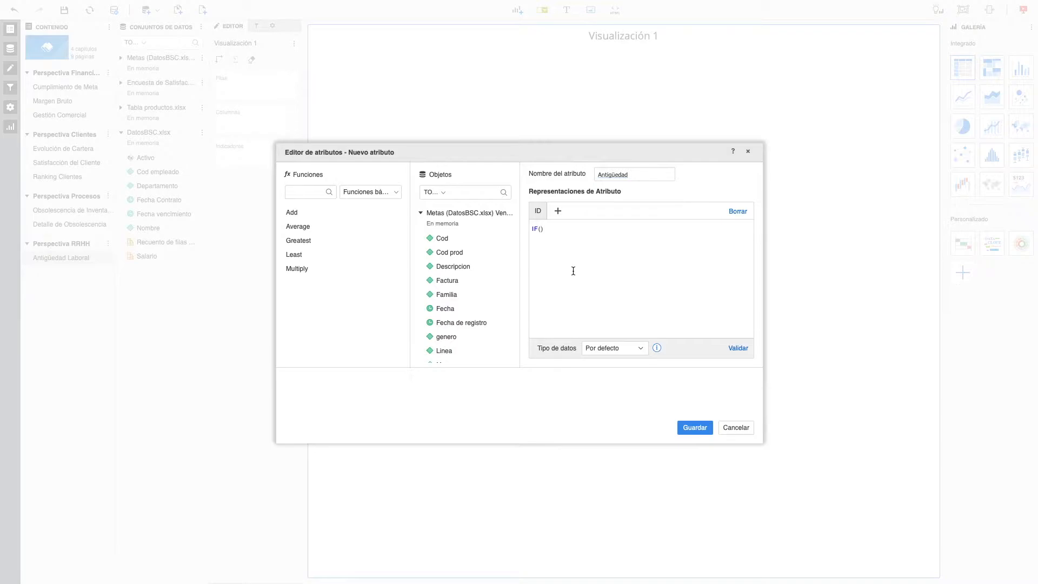
scroll(470, 295, "down", 10)
scroll(469, 296, "down", 1)
double_click(446, 255)
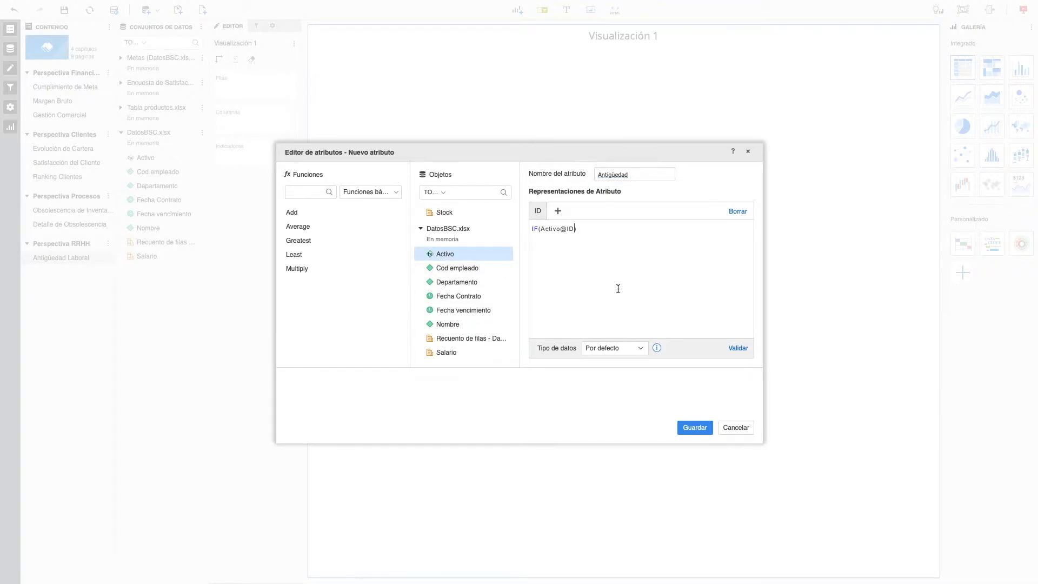
type("=1")
type(";(cu")
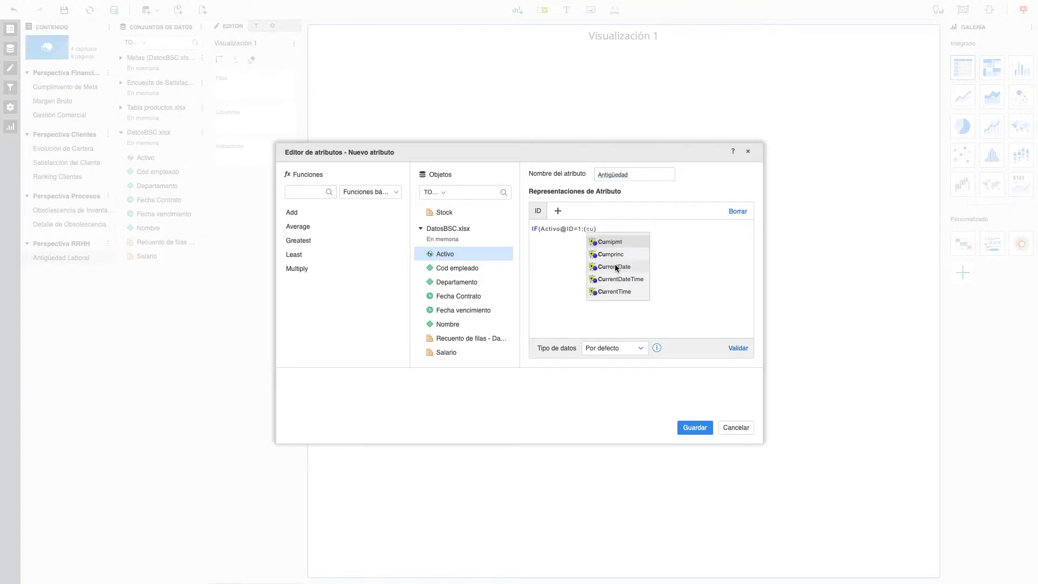
left_click(615, 268)
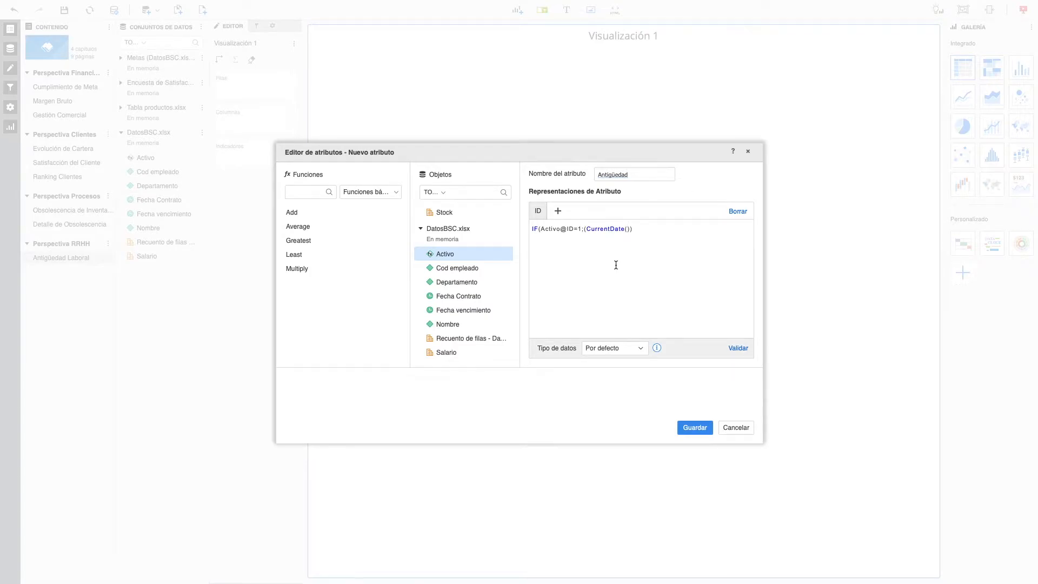
type("-")
double_click(472, 300)
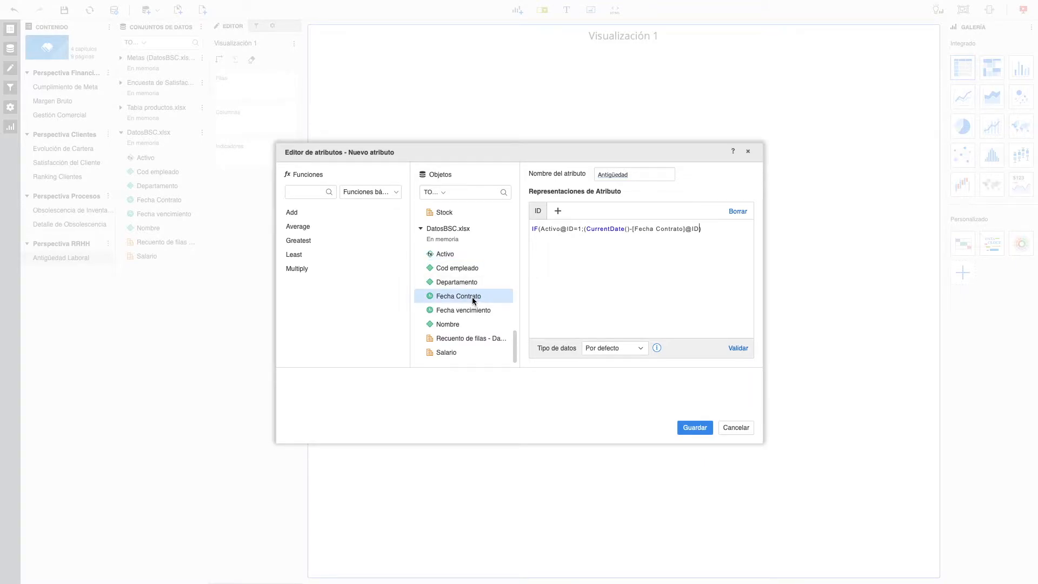
type(";")
double_click(473, 310)
type("-")
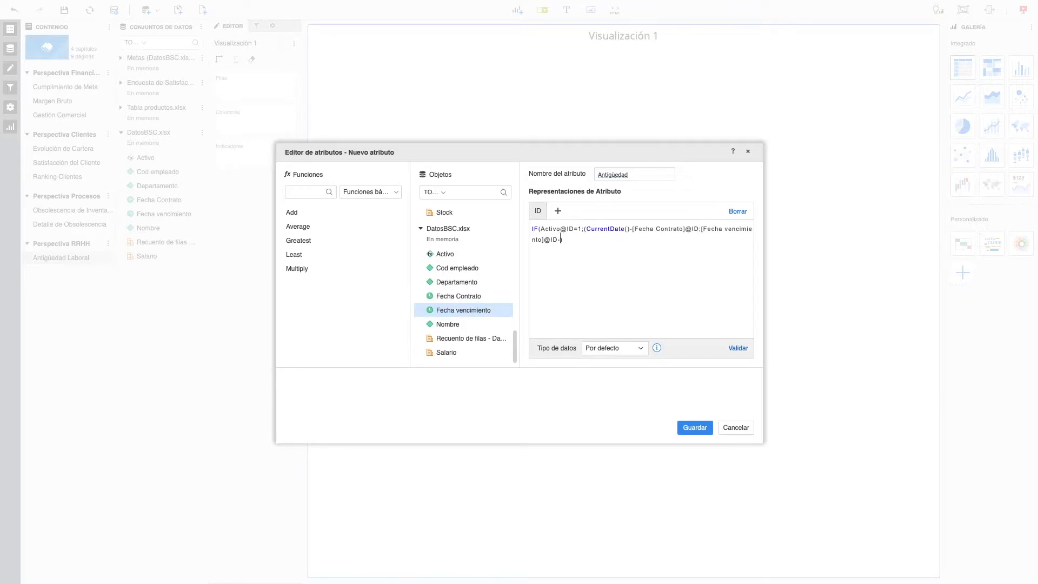
double_click(472, 297)
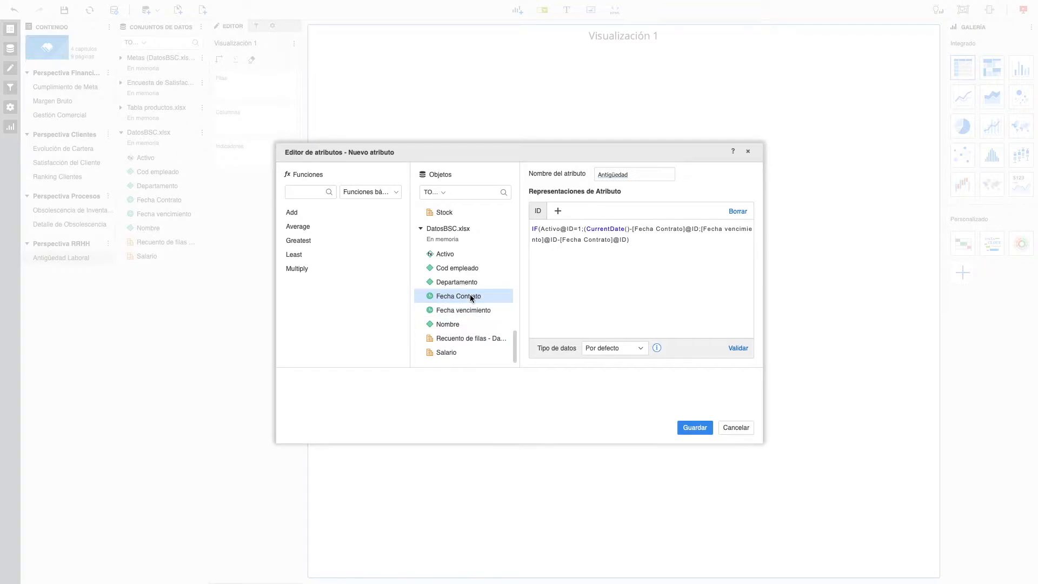
Review the condition and date terms of the Antigüedad formula, validate it and save the attribute.
left_click_drag(584, 229, 541, 231)
left_click_drag(584, 230, 542, 230)
double_click(600, 229)
double_click(615, 230)
double_click(640, 230)
left_click(737, 349)
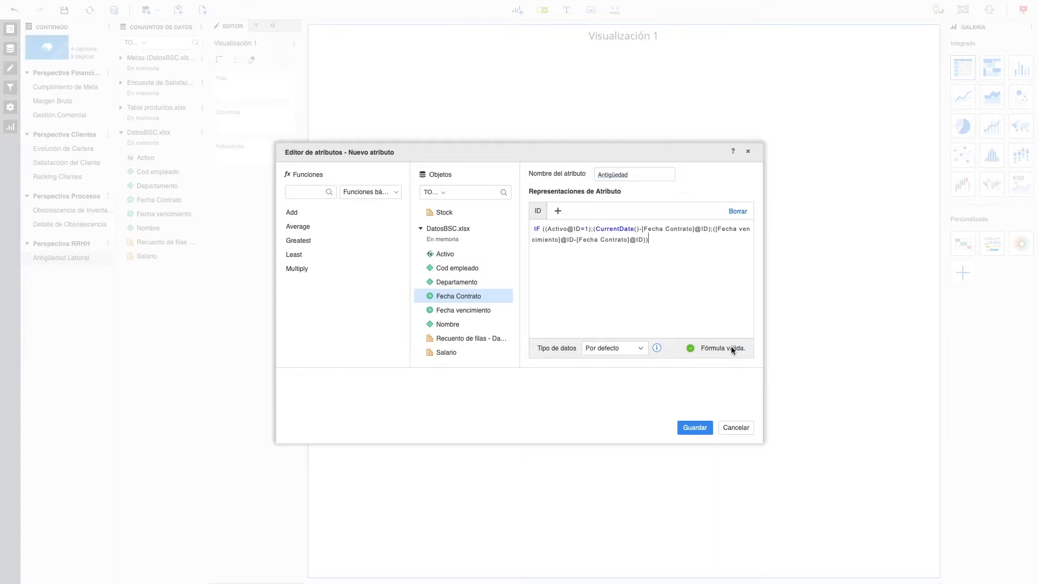
left_click(695, 428)
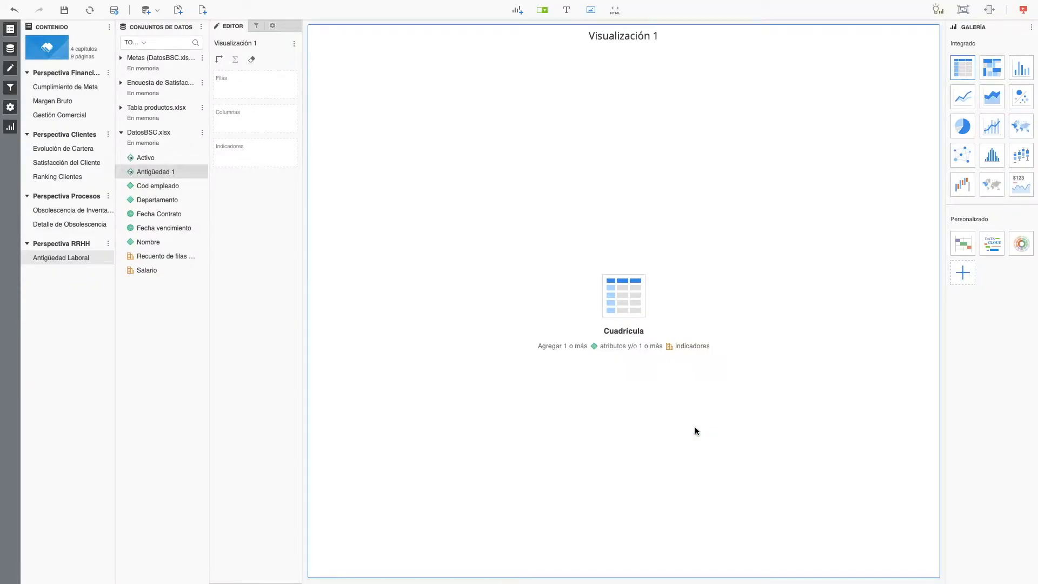
Try to rename the Antigüedad 1 attribute in DatosBSC.xlsx as Antigüedad, accepting the duplicate name.
right_click(178, 172)
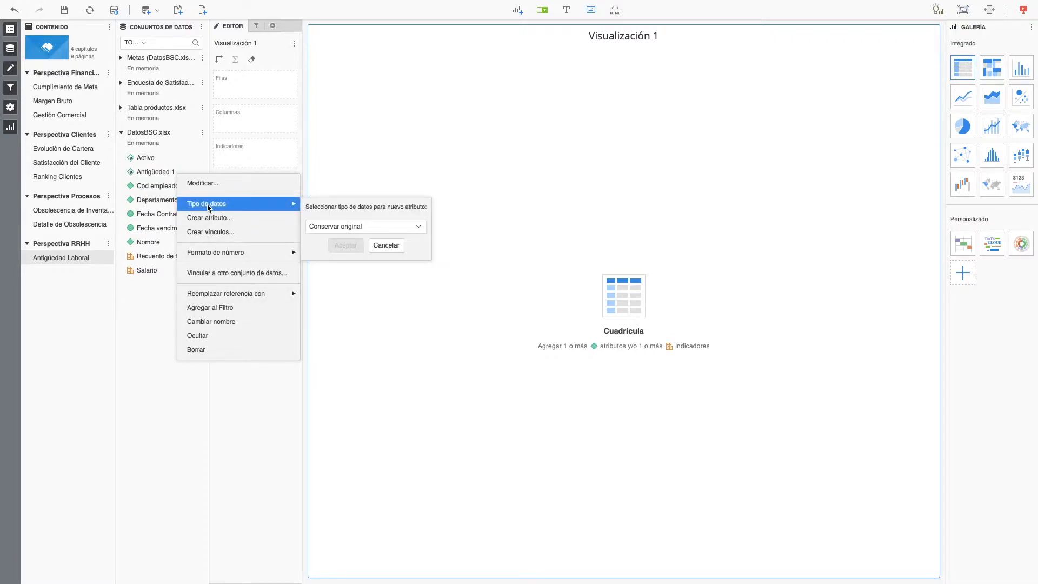
left_click(208, 322)
left_click(193, 176)
key("BackSpace")
key("BackSpace")
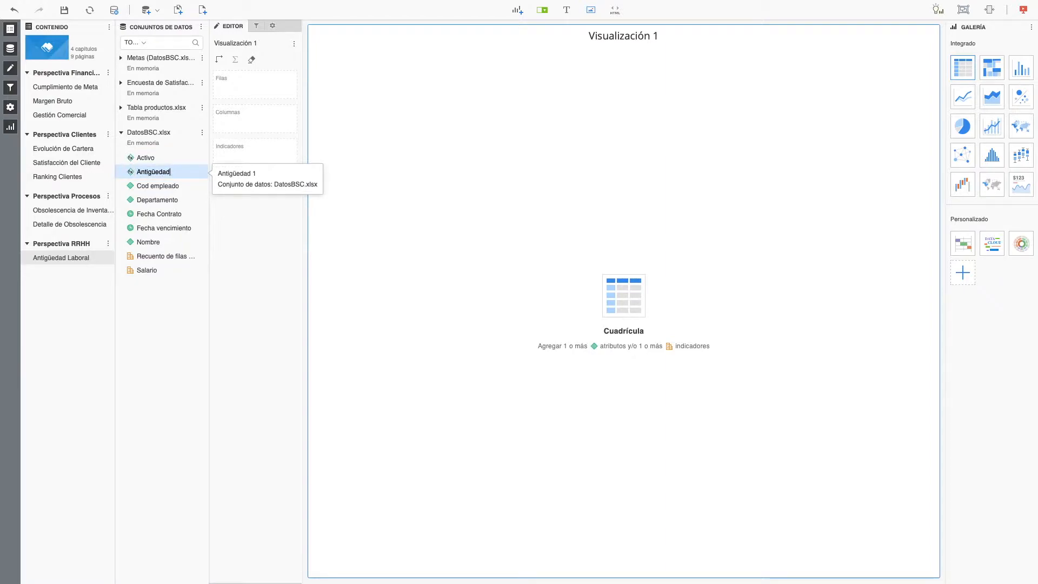
key("Return")
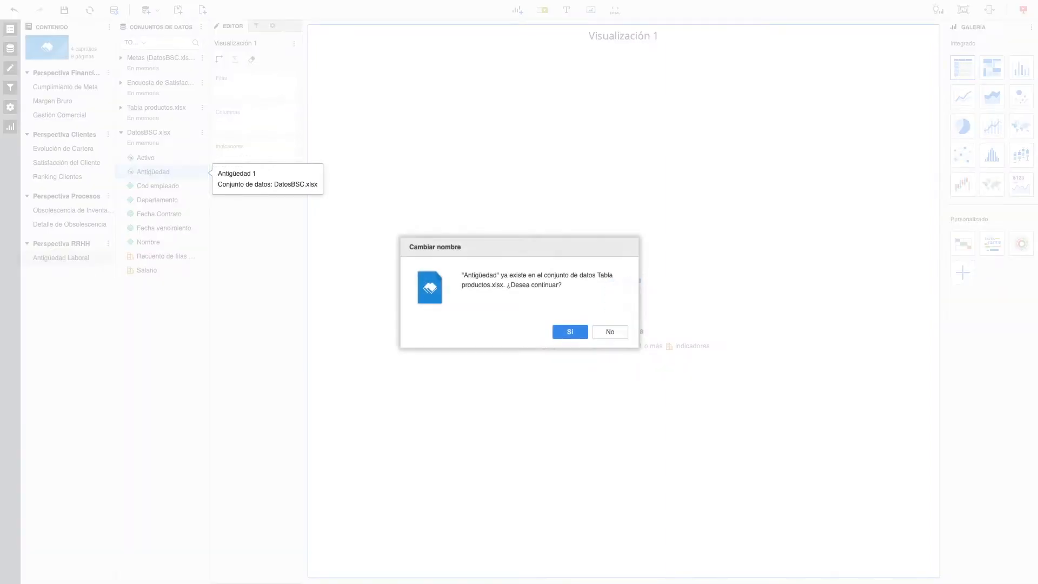
left_click(560, 333)
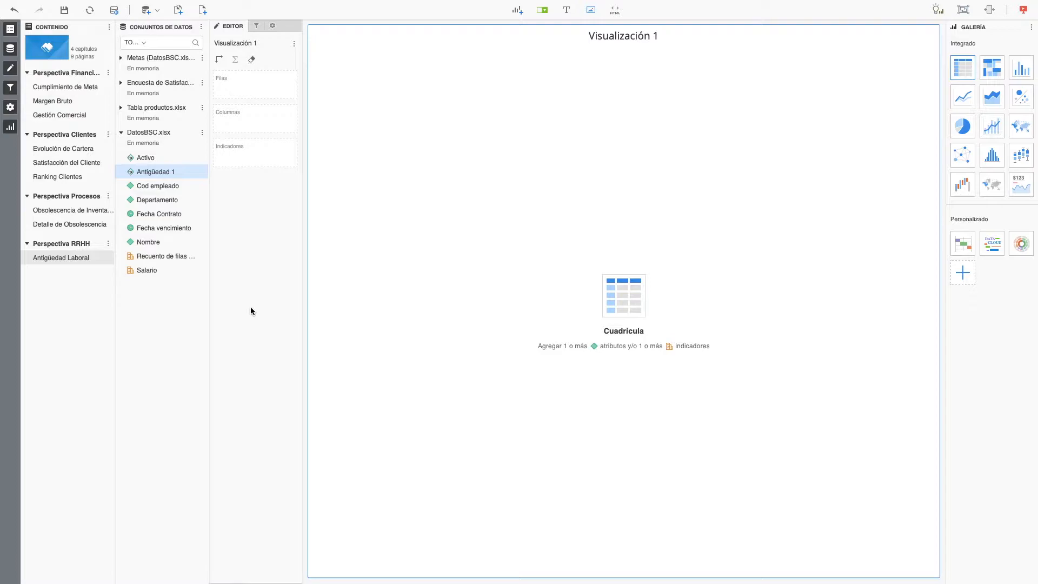
Rename the Antigüedad 1 attribute in DatosBSC.xlsx as Antigüedad L.
right_click(168, 172)
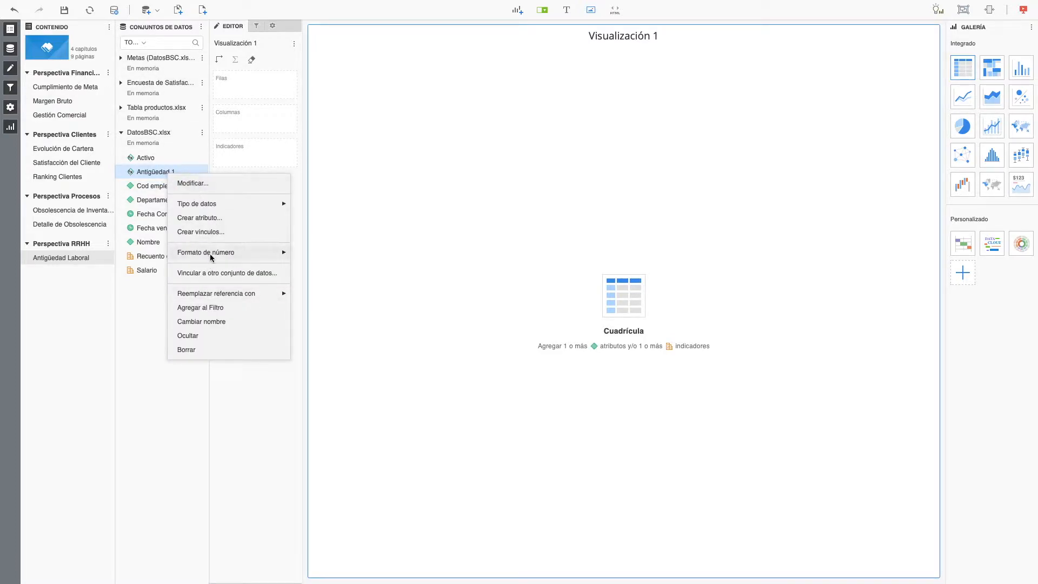
left_click(218, 319)
left_click(183, 170)
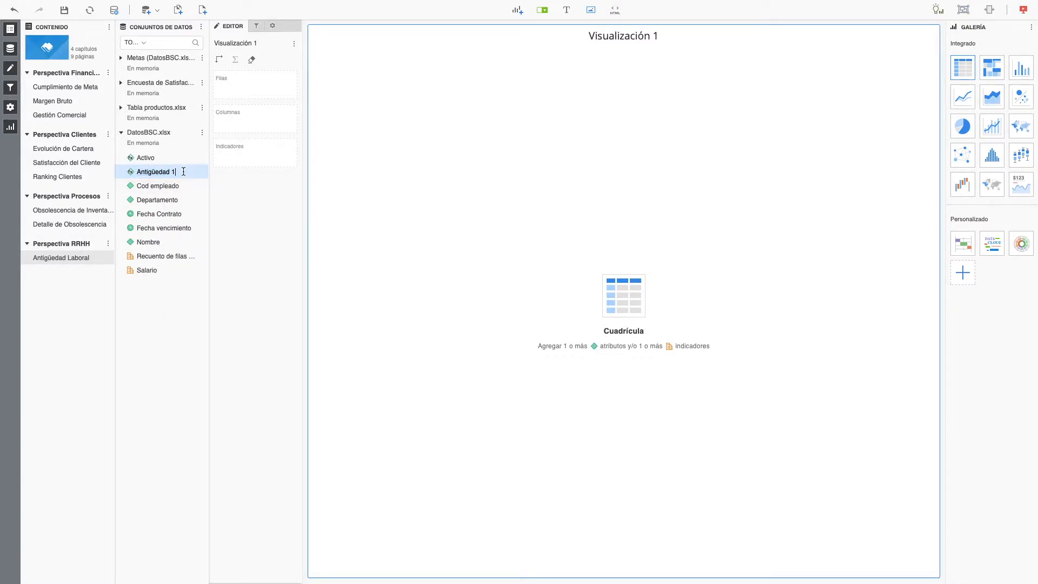
key("BackSpace")
type("L")
Create a new attribute named Clasificación in DatosBSC.xlsx and start its ID formula with the IF function.
right_click(182, 171)
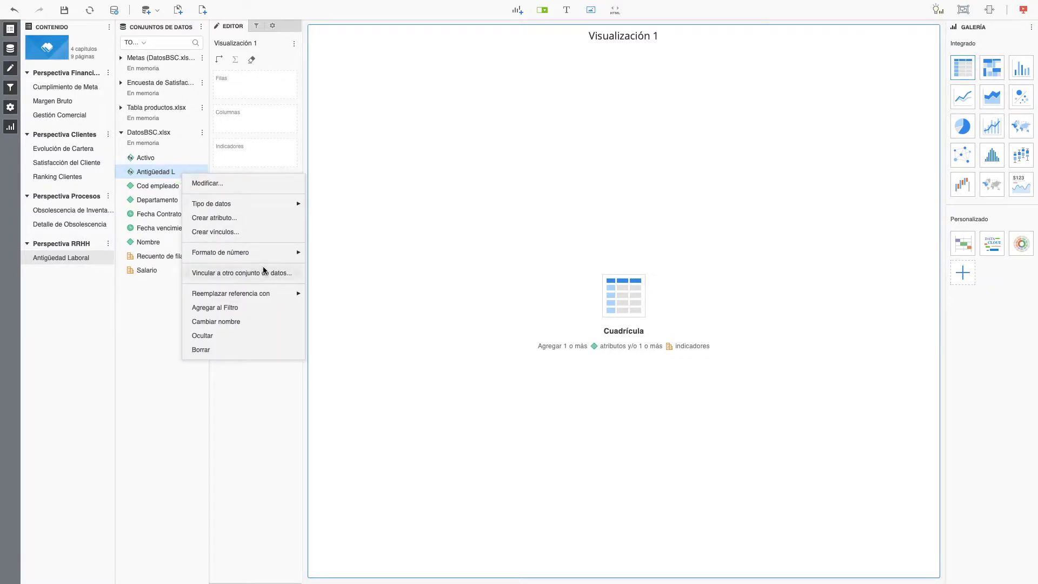
left_click(219, 217)
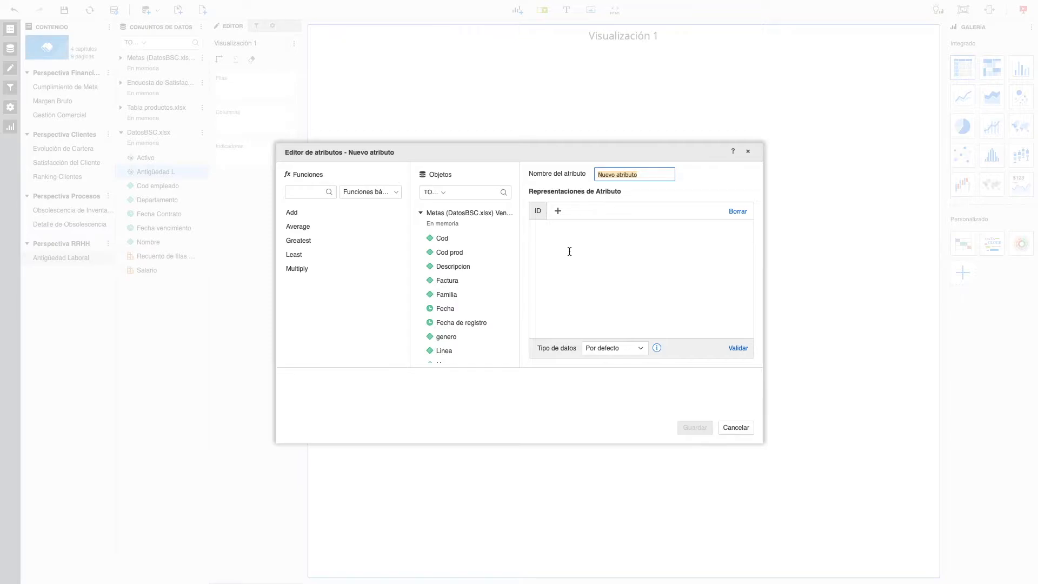
type("Clasificad")
left_click(581, 251)
type("if")
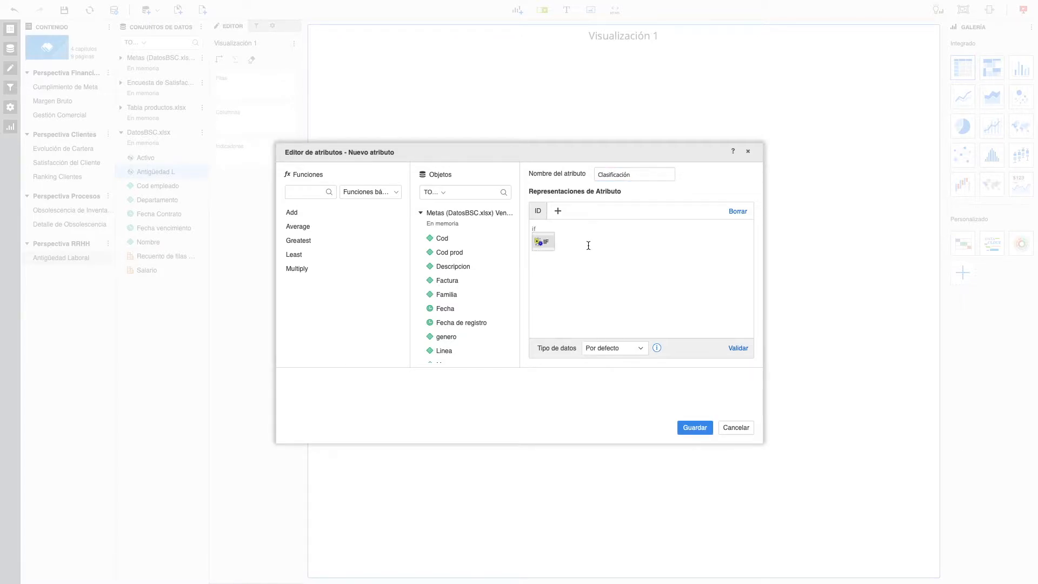
left_click(545, 242)
Complete the IF formula so that Activo=1 returns "Activo" and anything else "Inactivo", validate it and save the attribute.
scroll(473, 293, "down", 5)
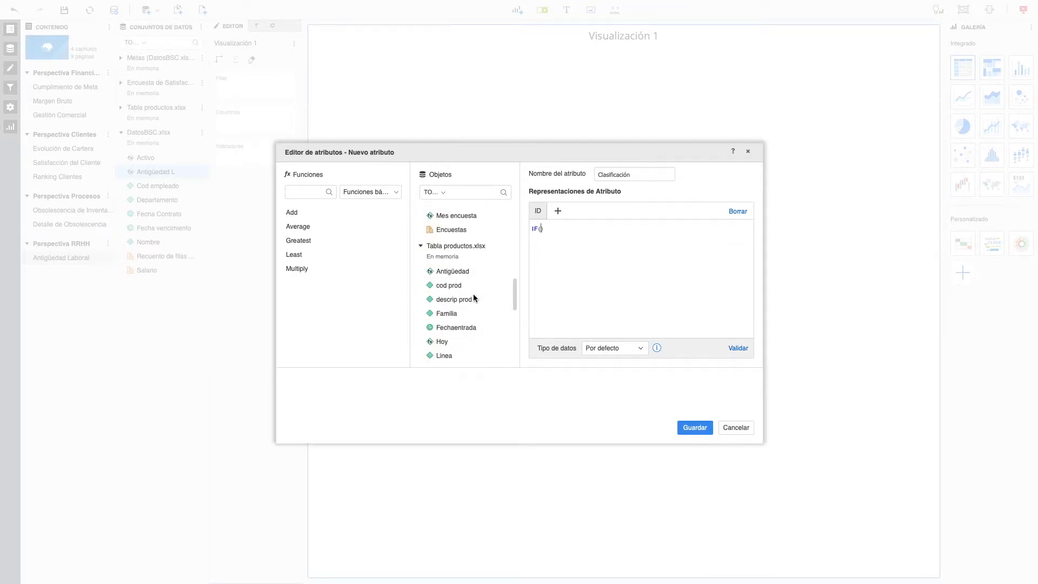
scroll(449, 302, "down", 5)
double_click(447, 262)
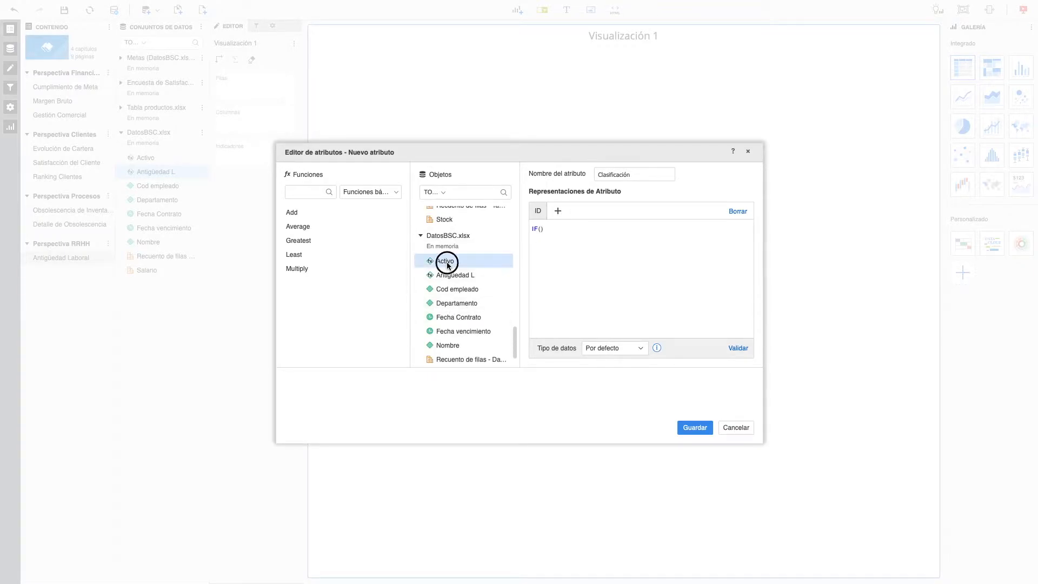
type("=1);\"Activo\";\"Inactivo\")")
left_click(540, 229)
type("(")
left_click(737, 348)
left_click(699, 425)
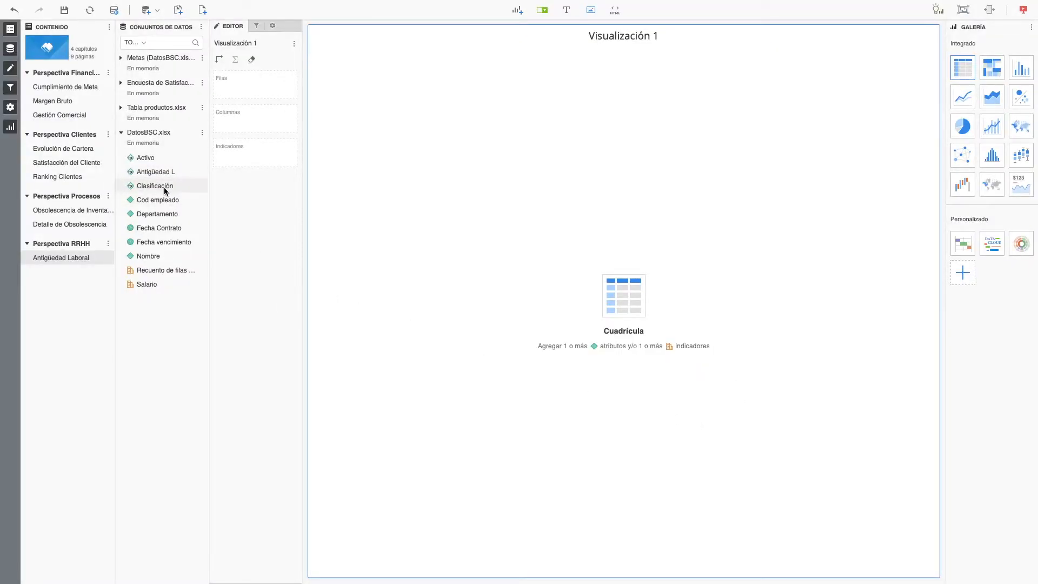
Add the Clasificación attribute to the Perspectiva RRHH chapter filter.
left_click(257, 26)
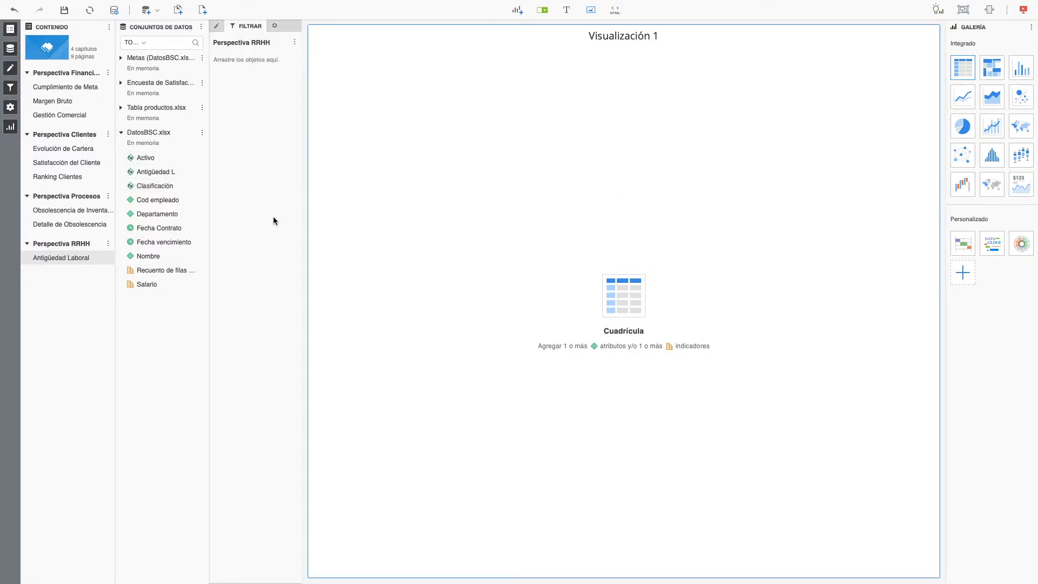
left_click_drag(154, 185, 252, 92)
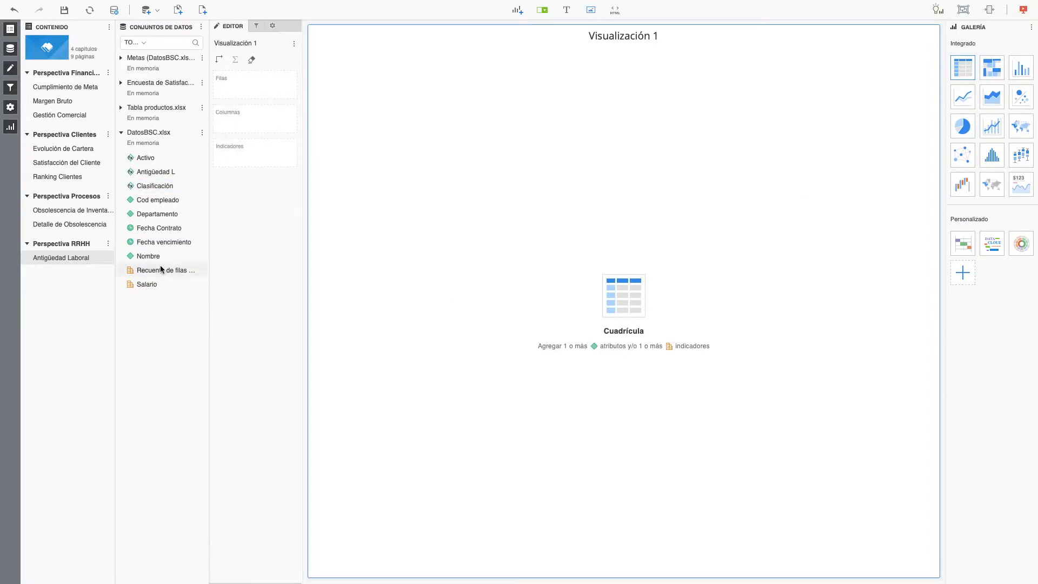
Fill the rows of the Visualización 1 grid with Nombre, Fecha Contrato, Fecha vencimiento and Clasificación.
left_click_drag(156, 258, 250, 84)
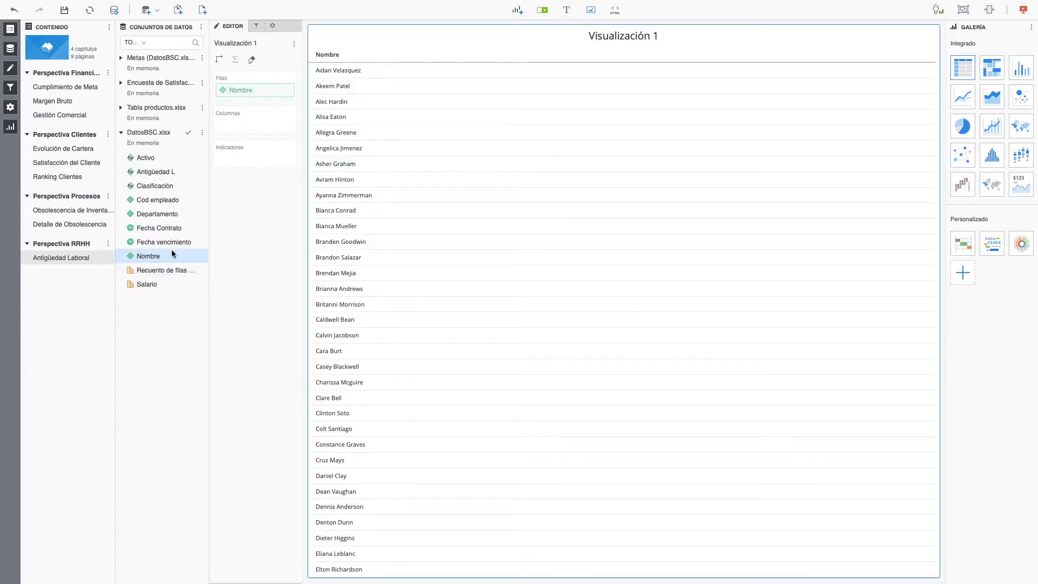
left_click_drag(163, 228, 239, 98)
left_click_drag(164, 242, 251, 117)
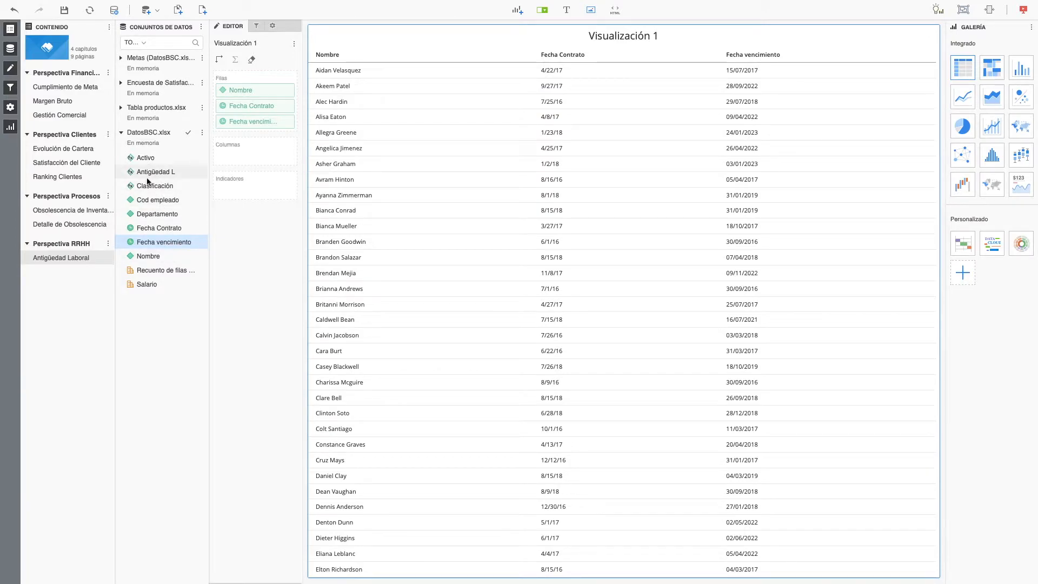
left_click_drag(149, 187, 223, 138)
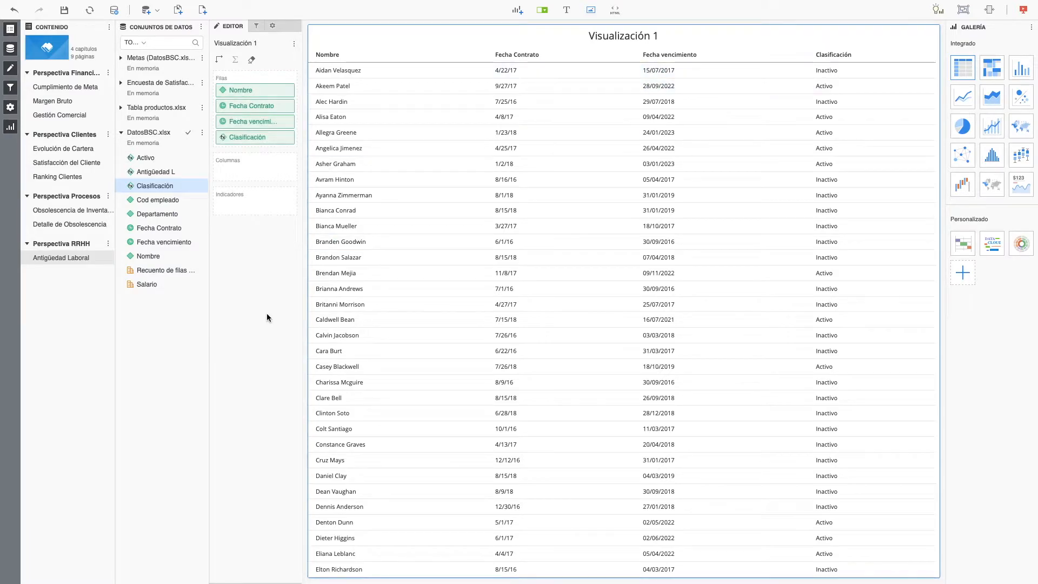
Restrict the chapter's Clasificación filter to Activo only.
left_click(256, 26)
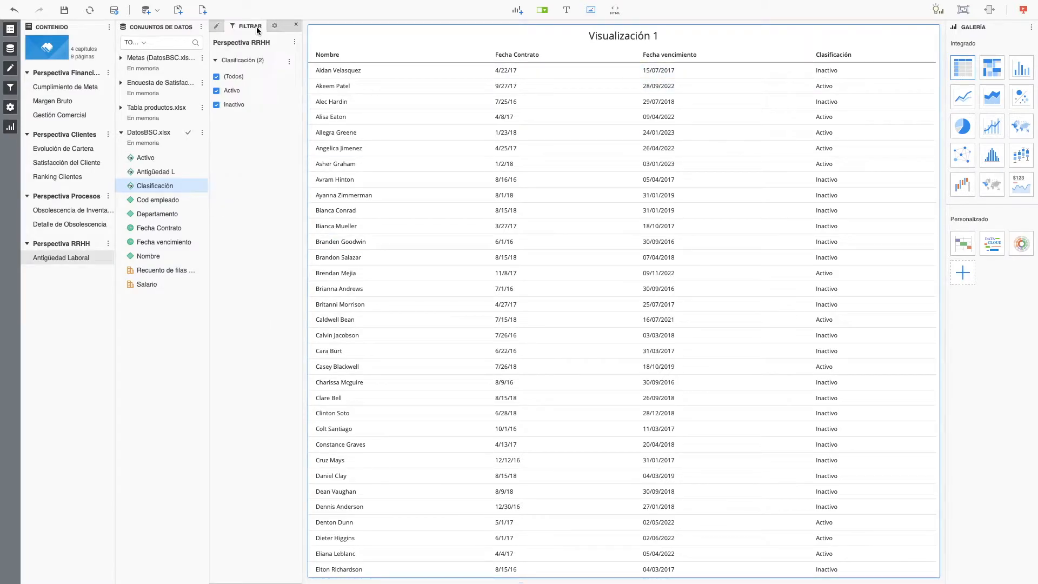
left_click(216, 76)
left_click(216, 90)
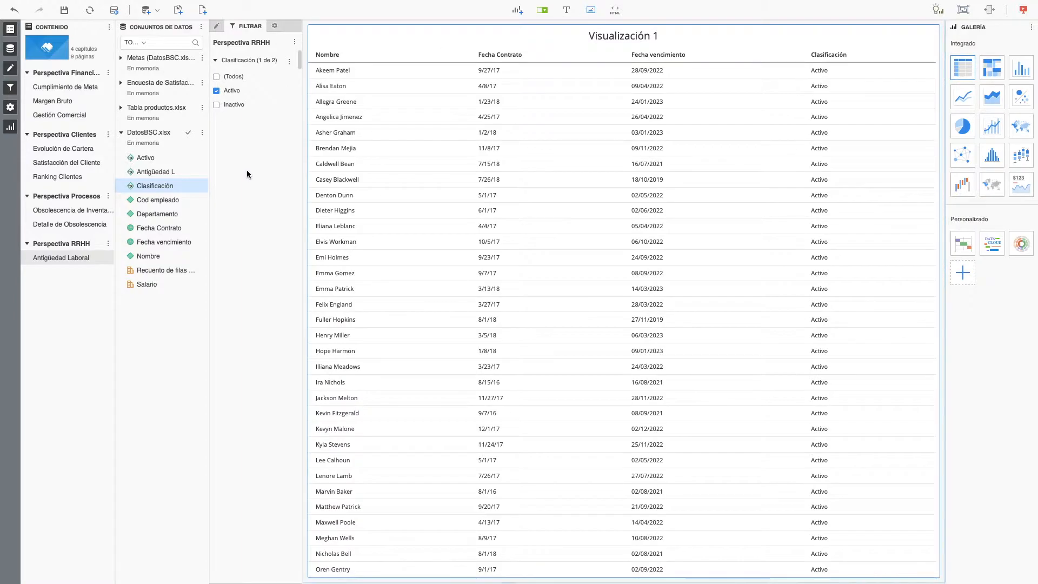
Delete the Visualización 1 grid that lists employees with their contract dates and classification.
left_click(217, 26)
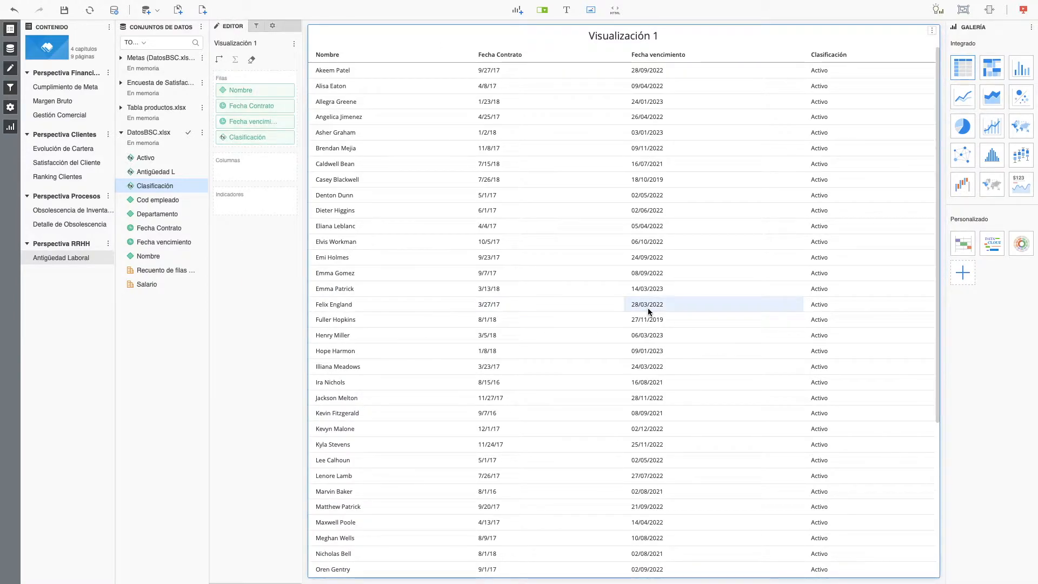
left_click(931, 30)
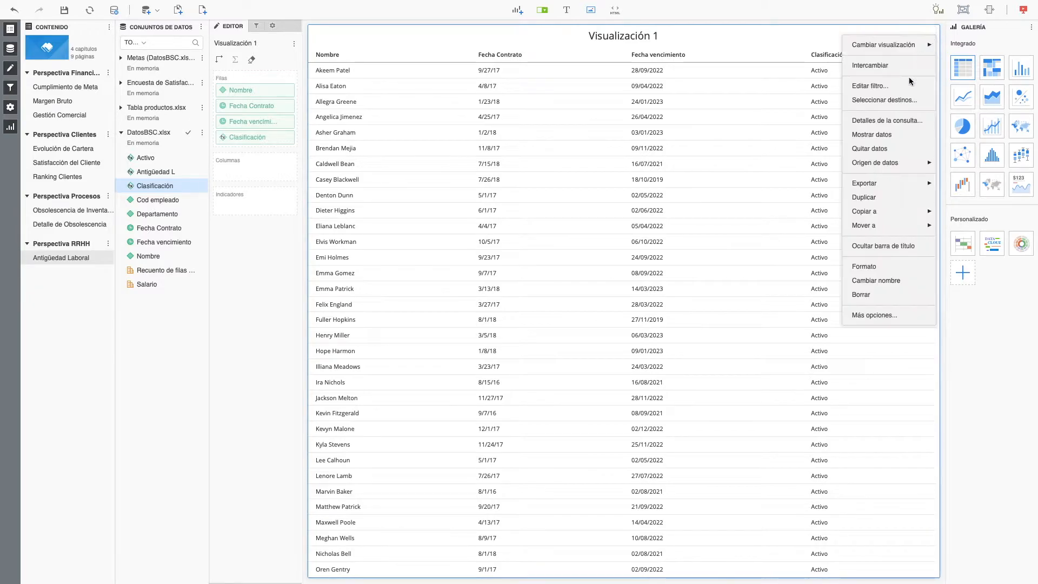
left_click(863, 294)
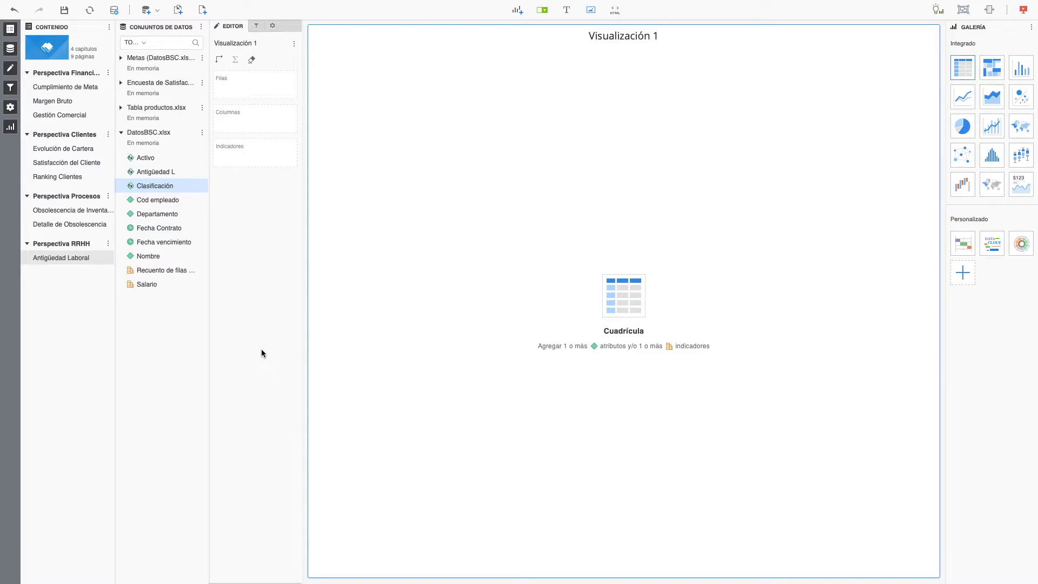
Create a new indicator named Antigüedad Laboral from the DatosBSC.xlsx row count and switch it to formula editing.
right_click(154, 272)
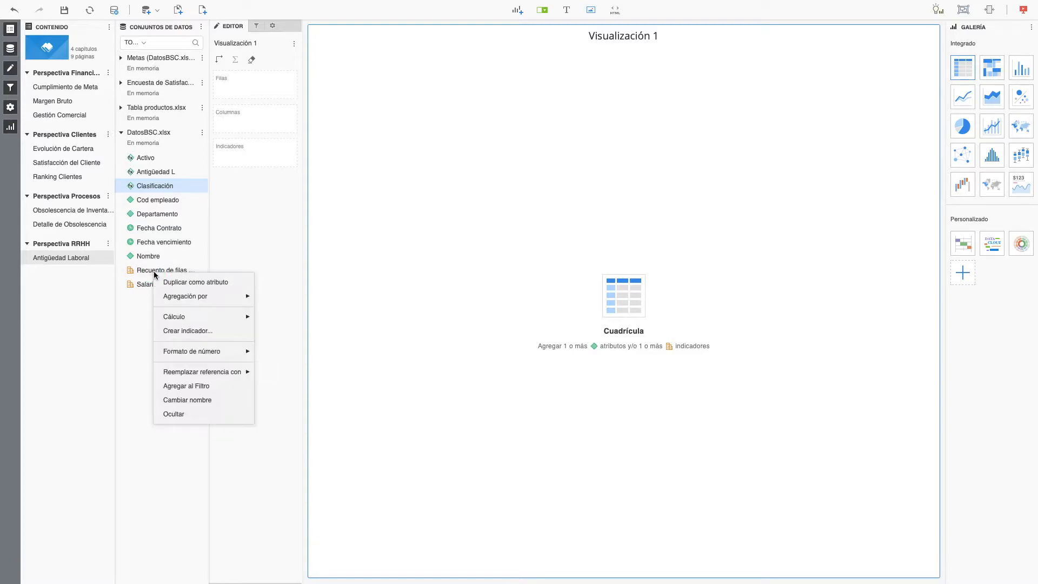
left_click(197, 331)
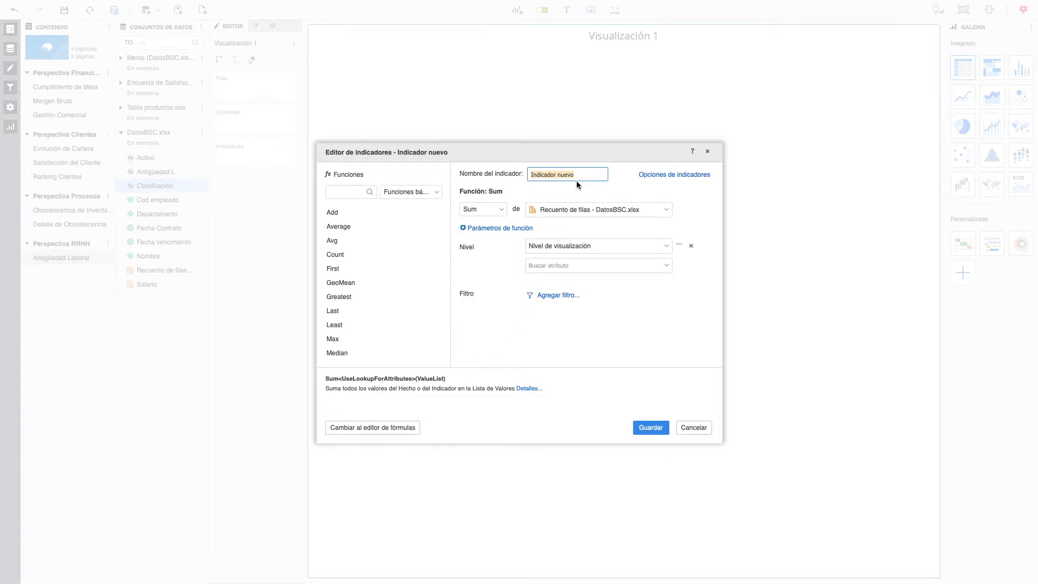
type("Antig")
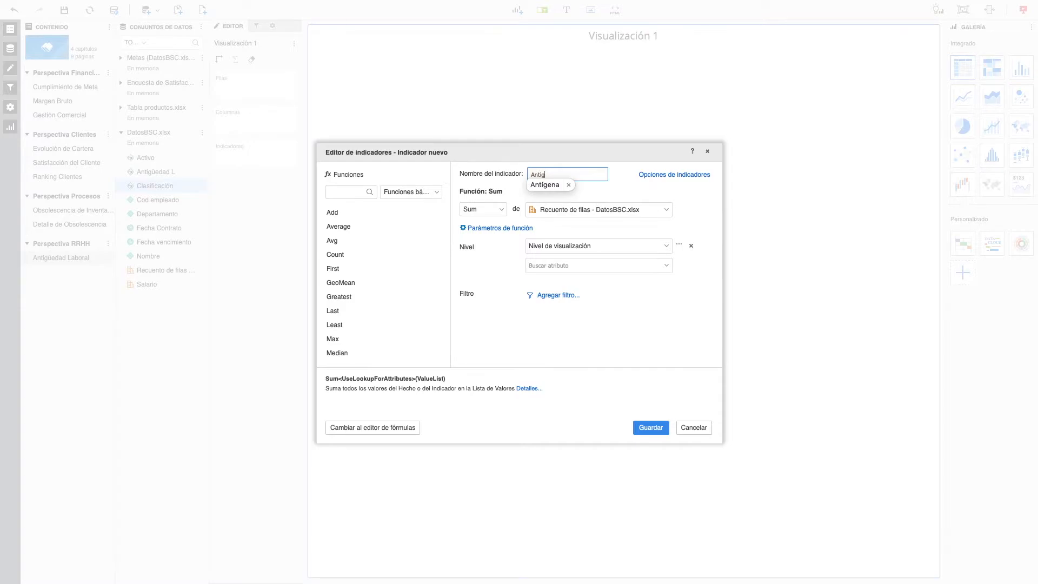
type("üedad Laboral")
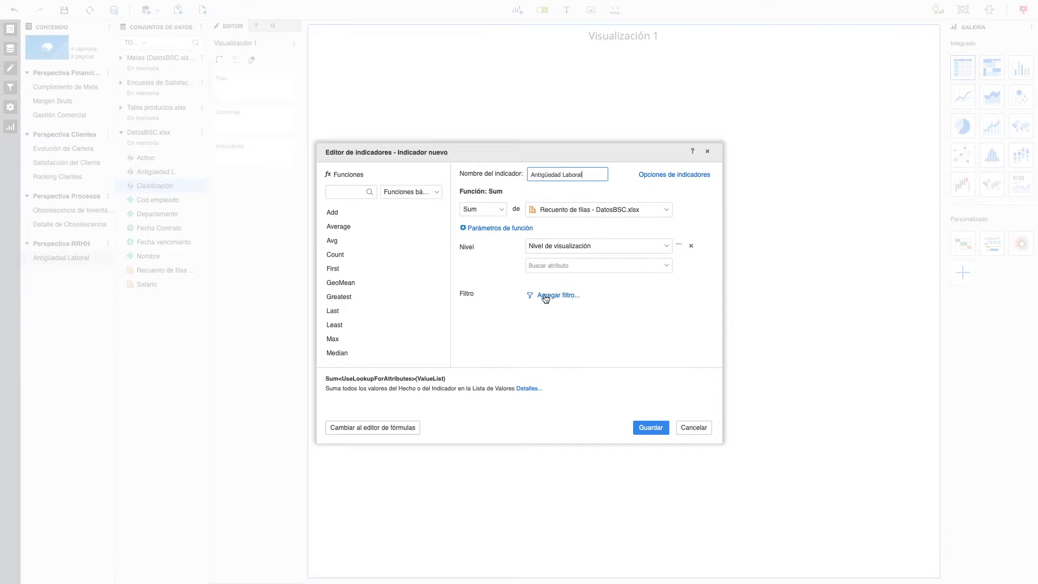
left_click(385, 426)
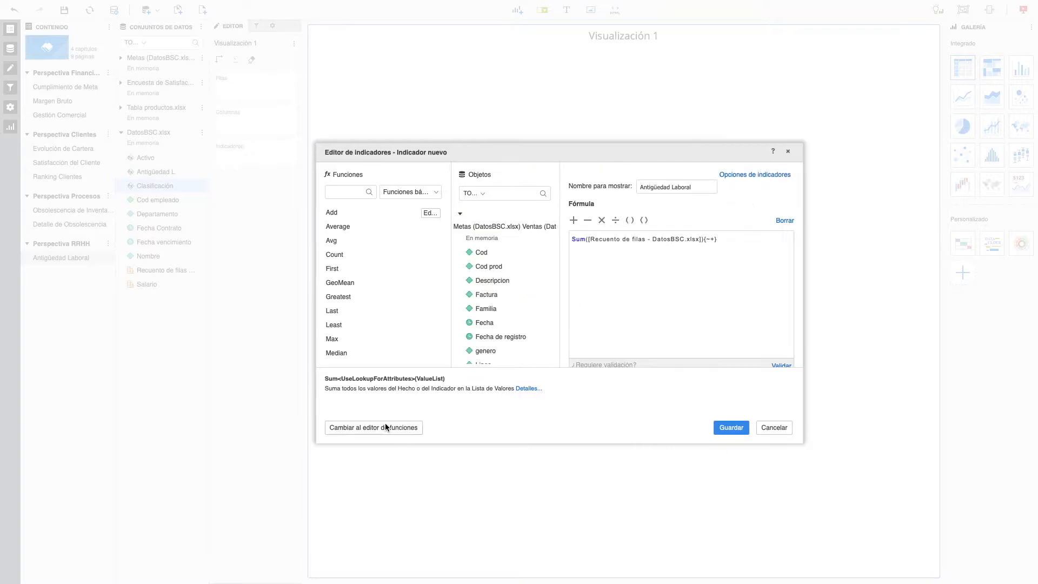
left_click(633, 282)
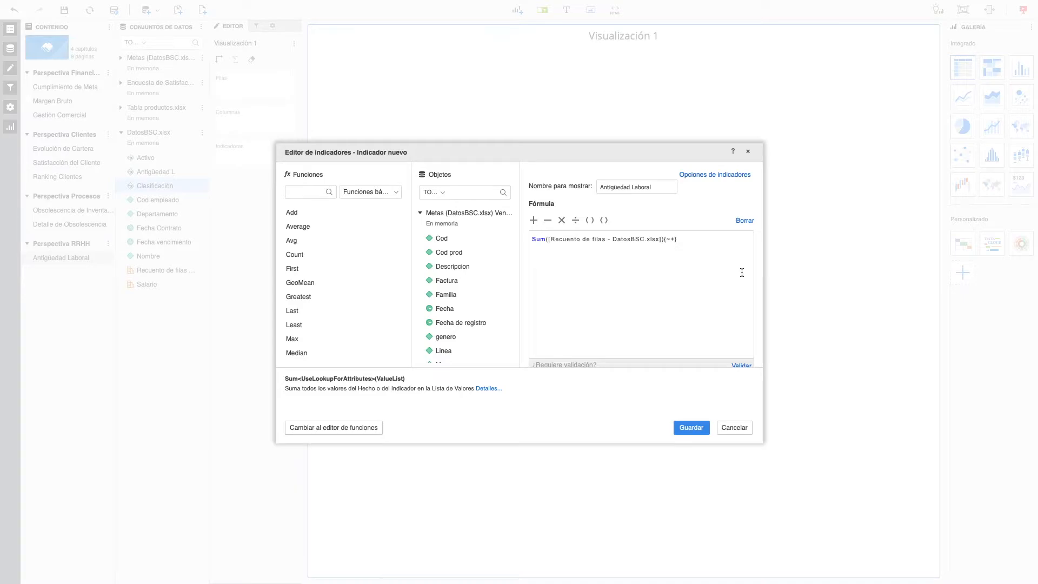
Replace the indicator's default formula with the Sum function applied to Antigüedad L.
left_click_drag(708, 241, 529, 239)
type("sum")
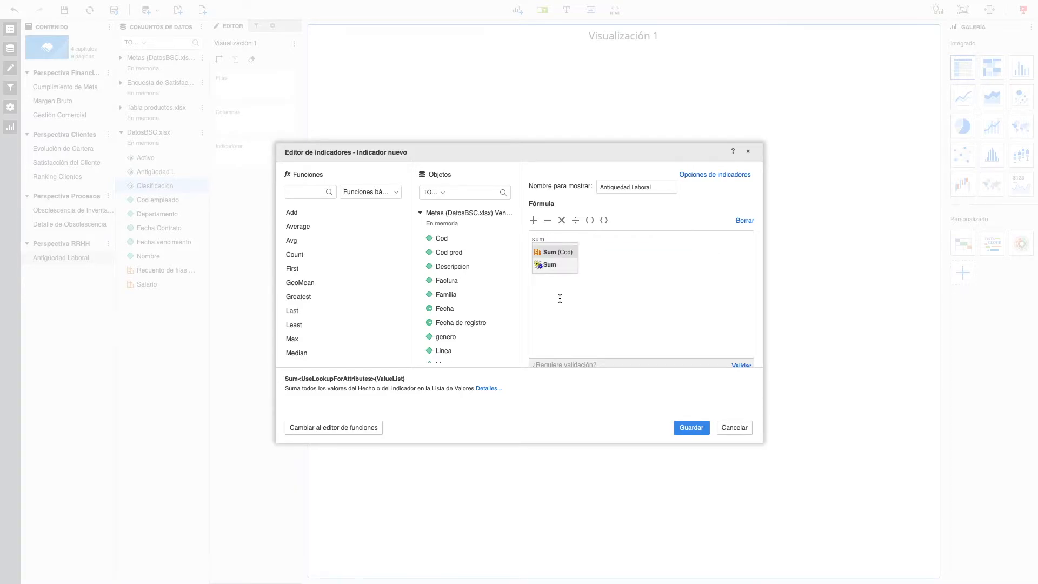
left_click(551, 265)
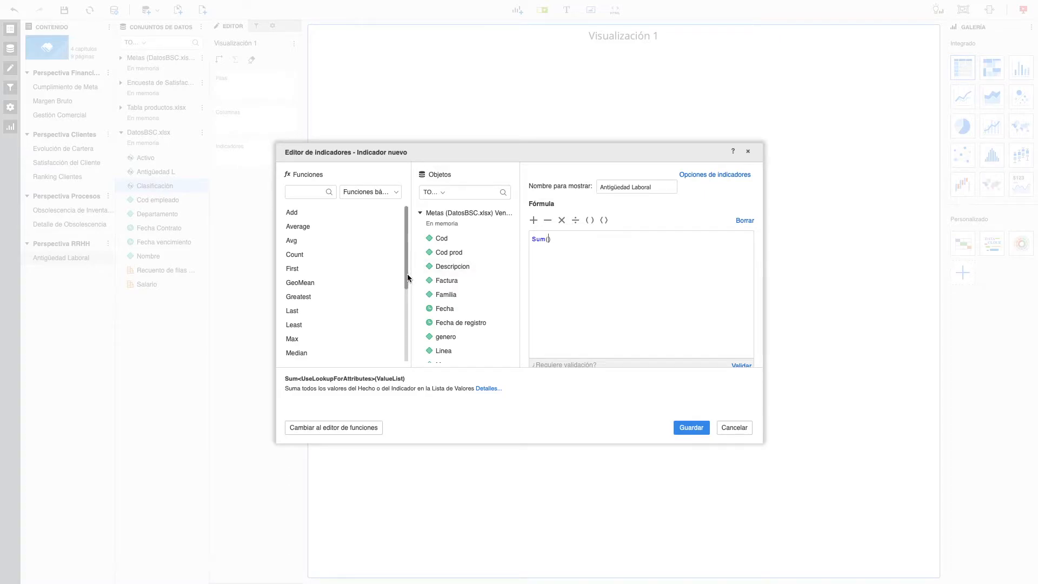
scroll(449, 294, "down", 10)
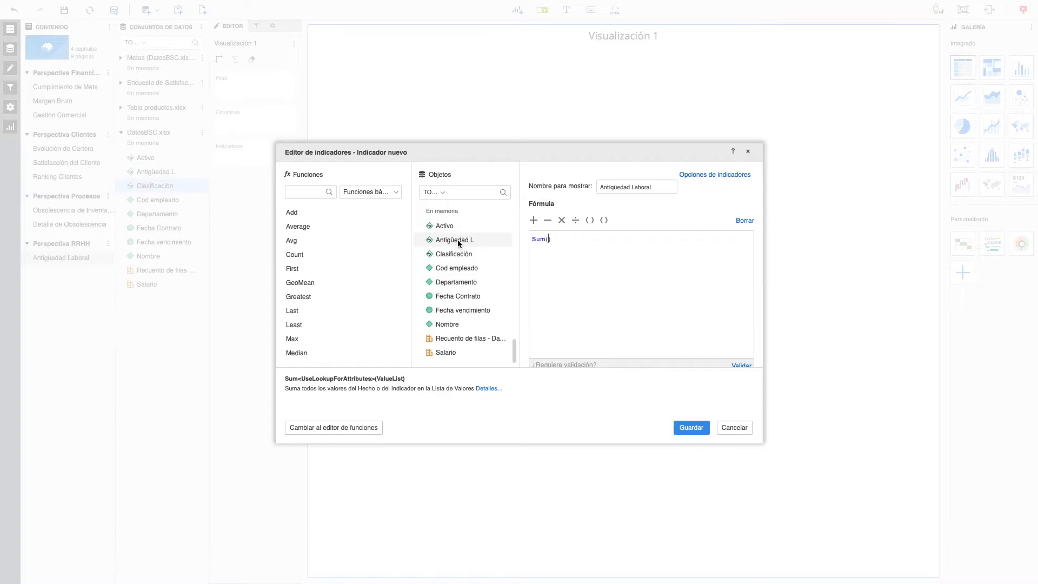
double_click(457, 240)
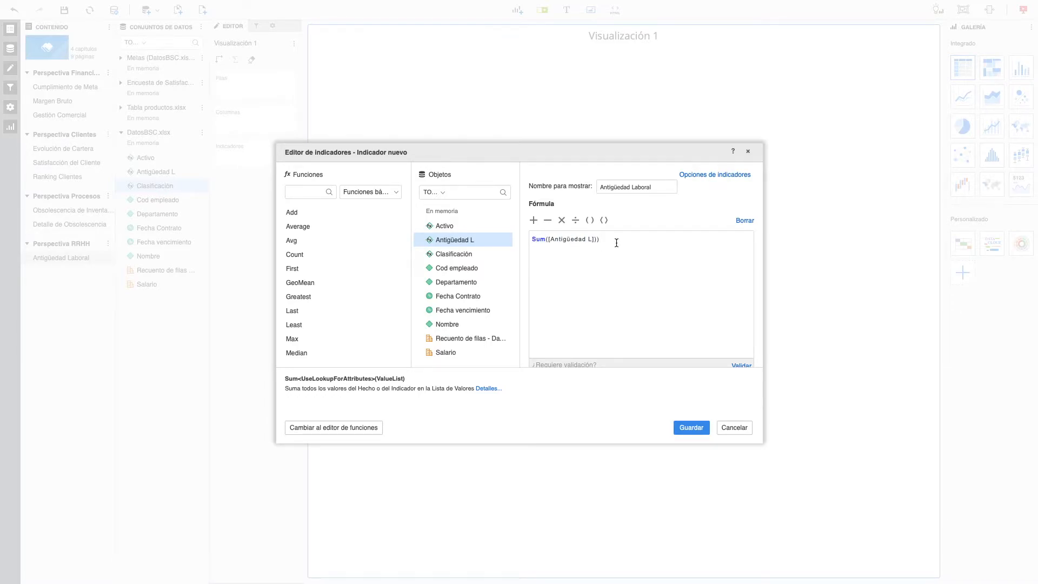
Complete the formula as (Sum([Antigüedad L])/30)/12, validate it and save the Antigüedad Laboral indicator.
left_click(532, 239)
type("(")
left_click(744, 366)
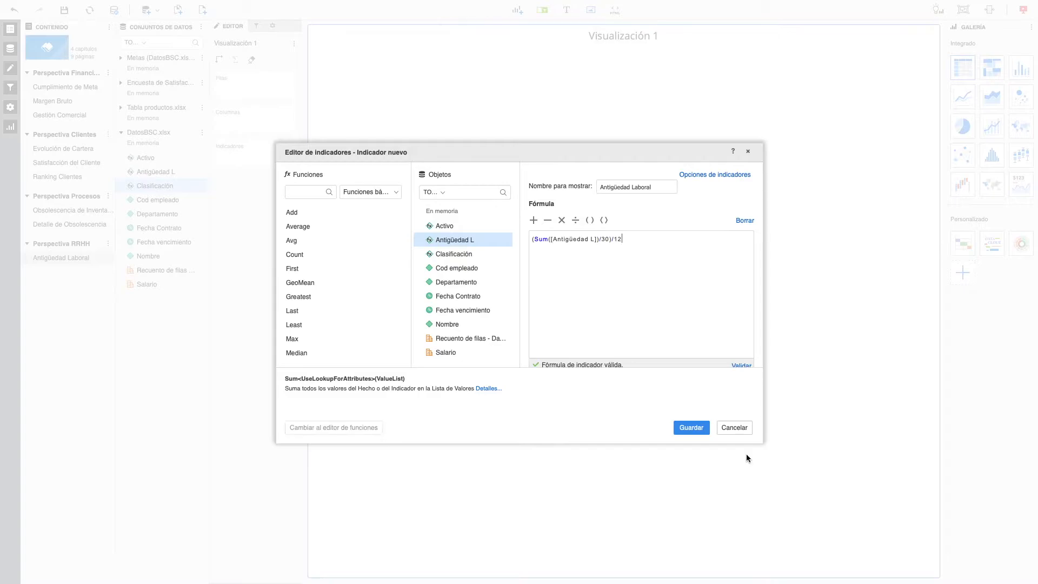
left_click(695, 428)
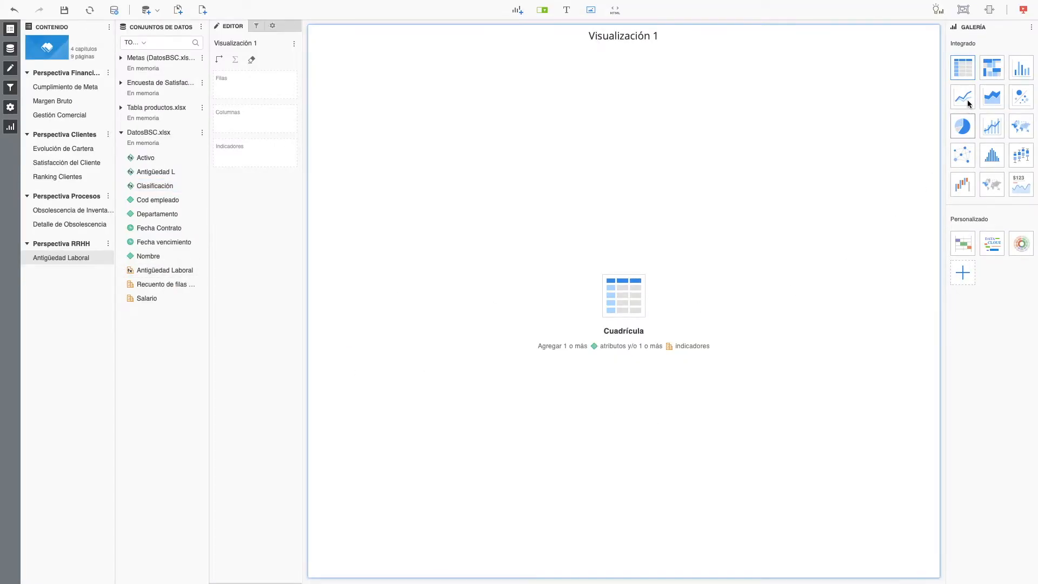
Make Visualización 1 a bar chart with Nombre vertical and Antigüedad Laboral horizontal, sorted in descending order of Antigüedad Laboral.
left_click(1017, 79)
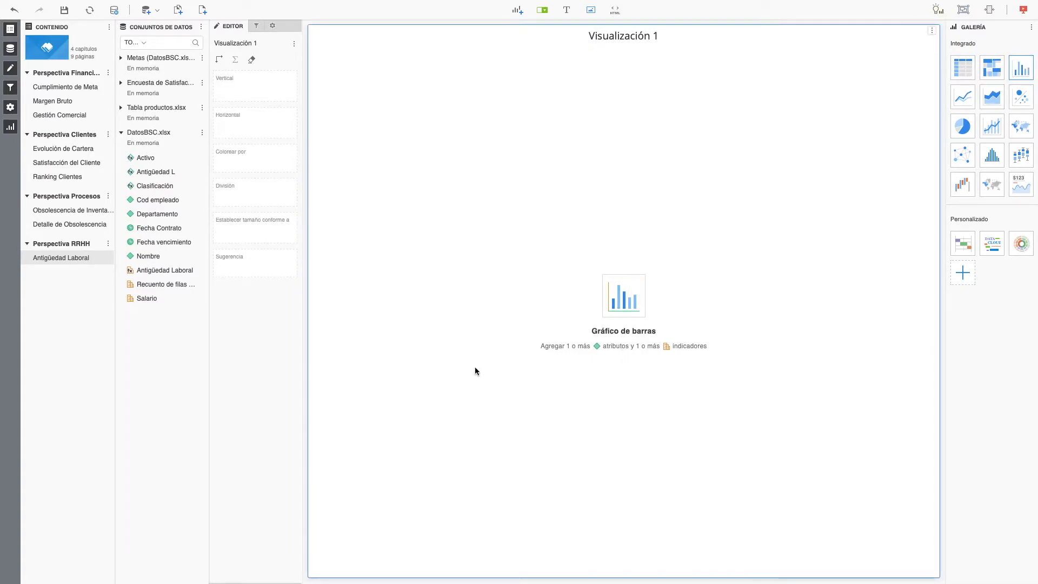
left_click_drag(157, 256, 280, 124)
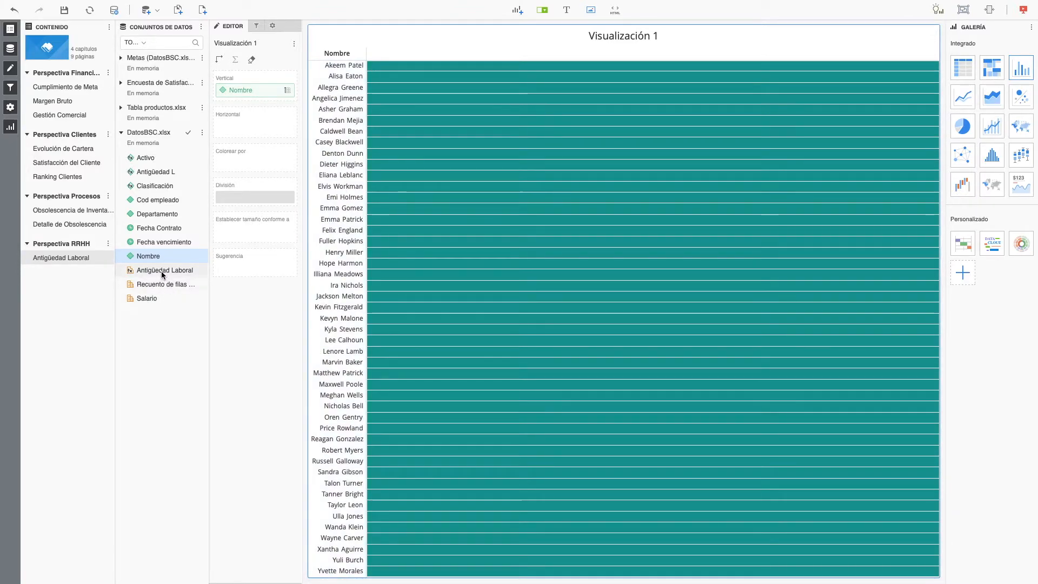
left_click_drag(161, 271, 244, 127)
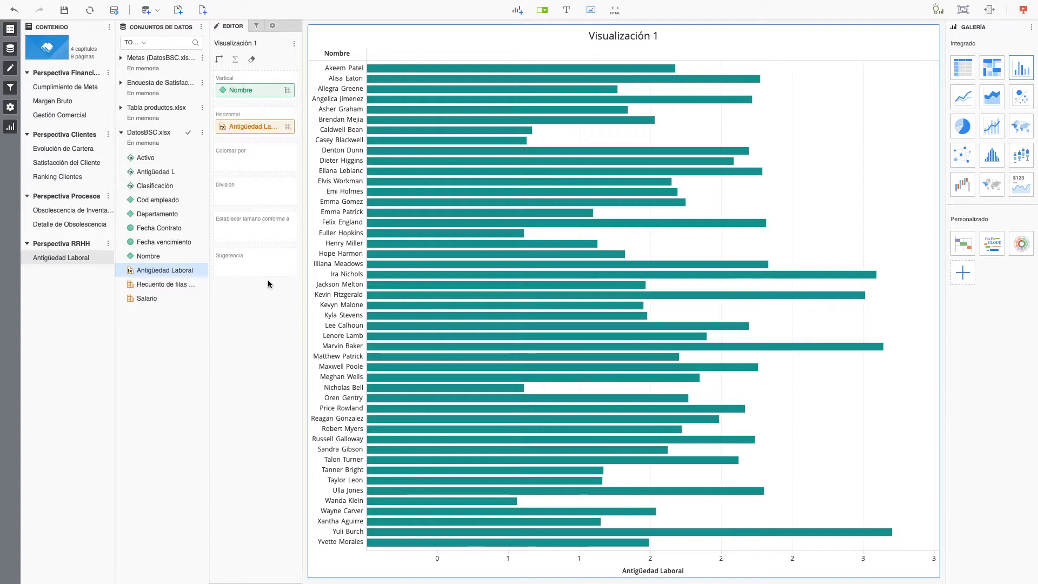
right_click(480, 561)
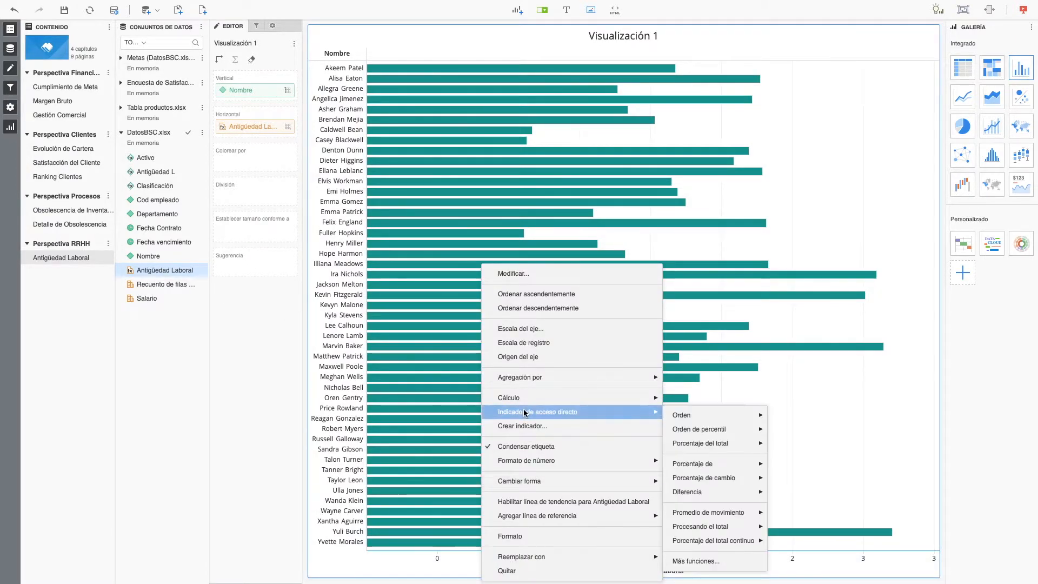
left_click(531, 308)
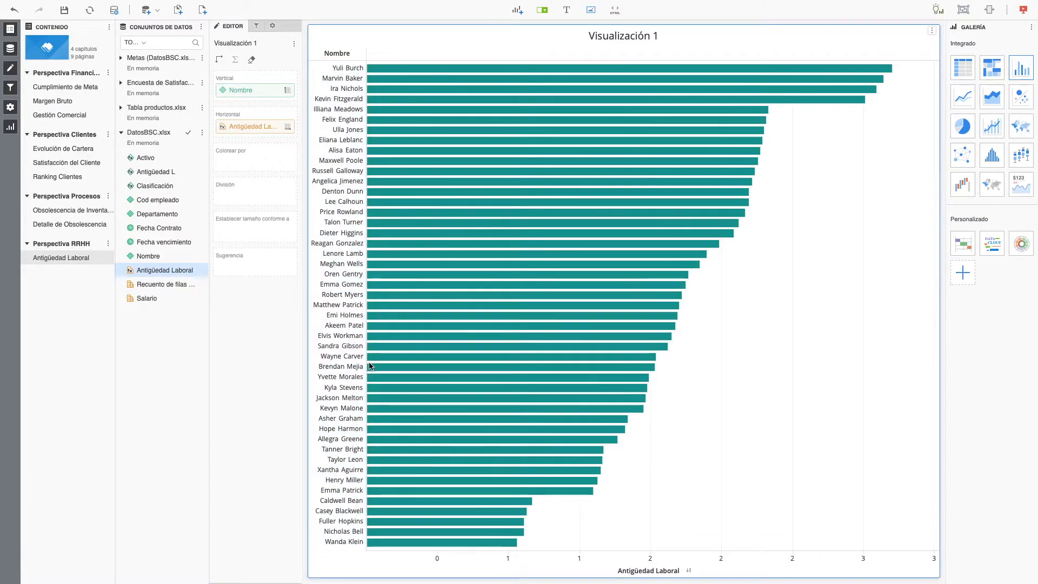
Set the number format of Antigüedad Laboral on the horizontal axis to Fijo with one decimal.
right_click(266, 129)
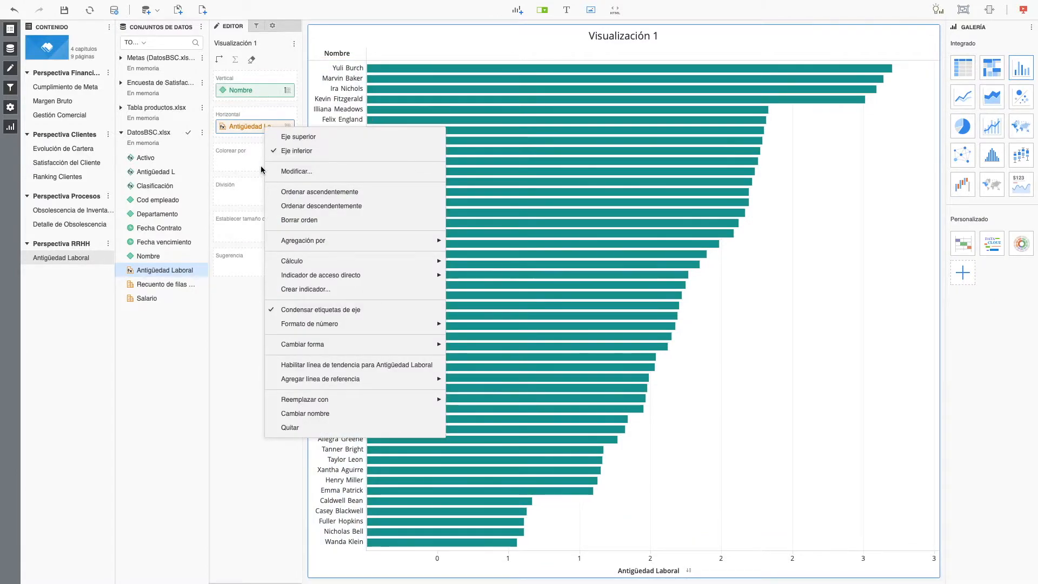
mouse_move(325, 323)
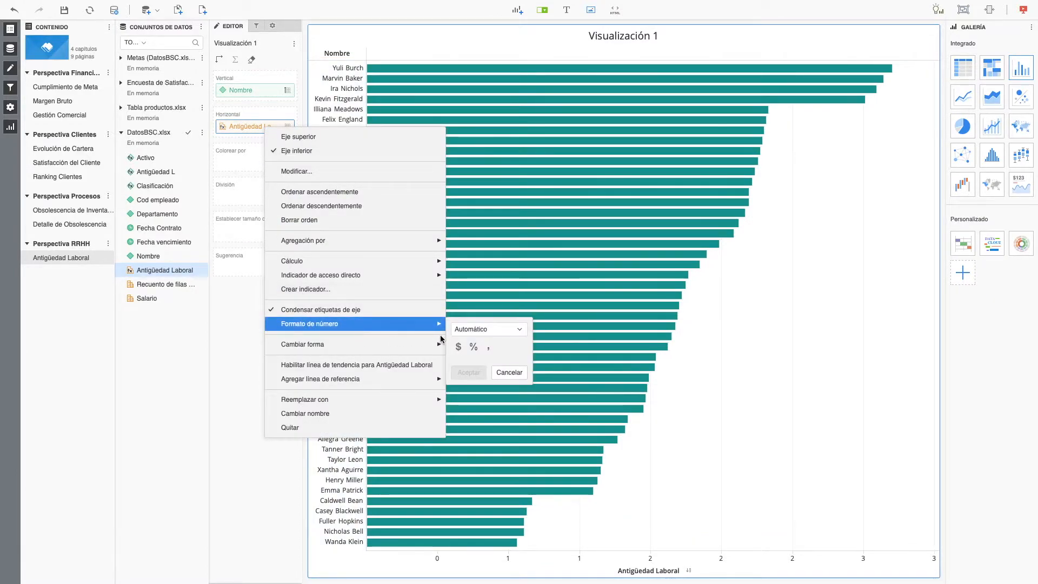
left_click(480, 331)
left_click(475, 352)
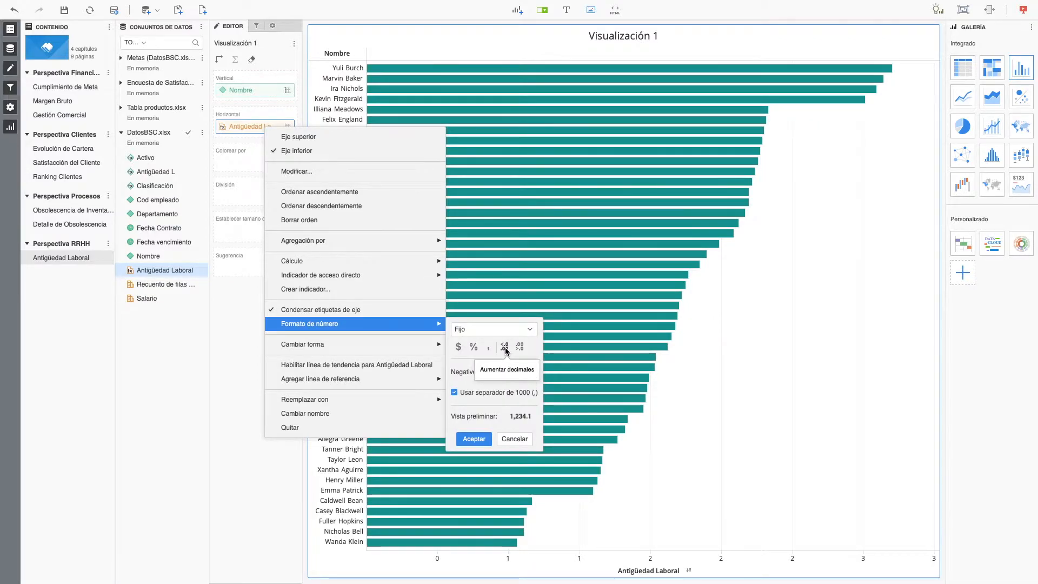
left_click(473, 439)
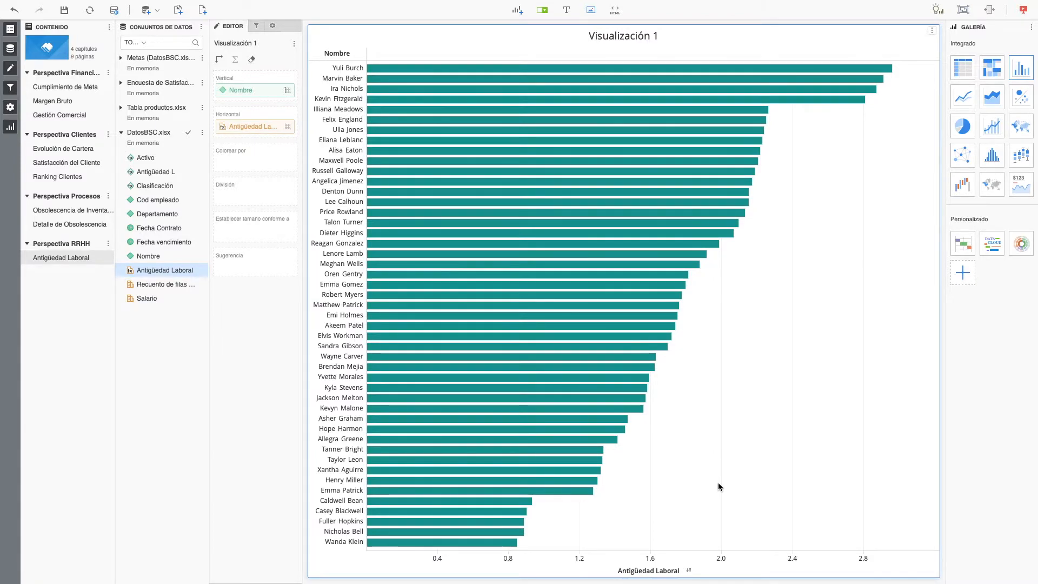
Show value-only data labels on the bars of Visualización 1.
right_click(547, 283)
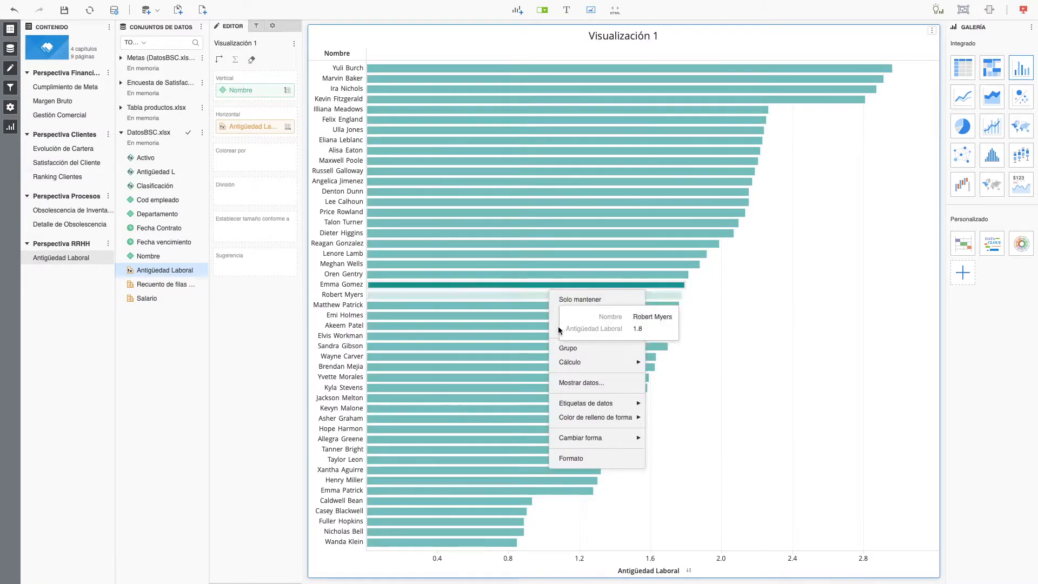
mouse_move(579, 407)
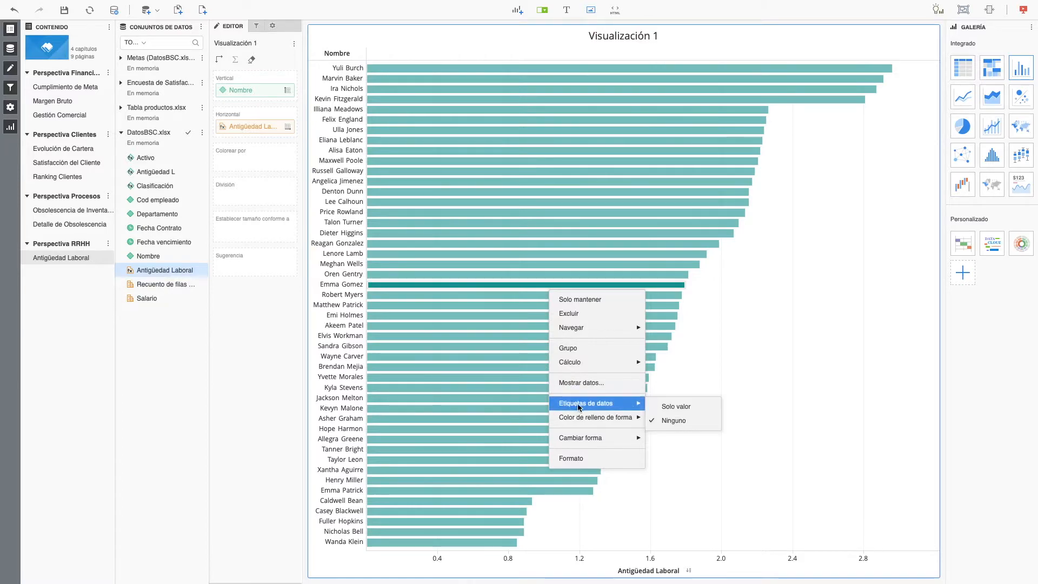
left_click(674, 409)
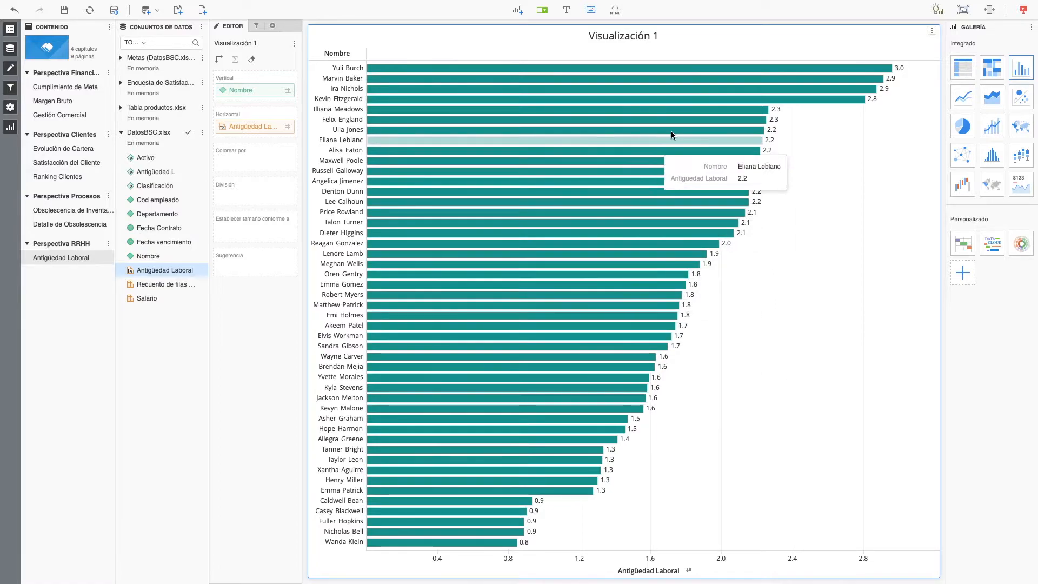
Add a second visualization as a grid with Nombre in the first column and Fecha Contrato in the second.
left_click(546, 12)
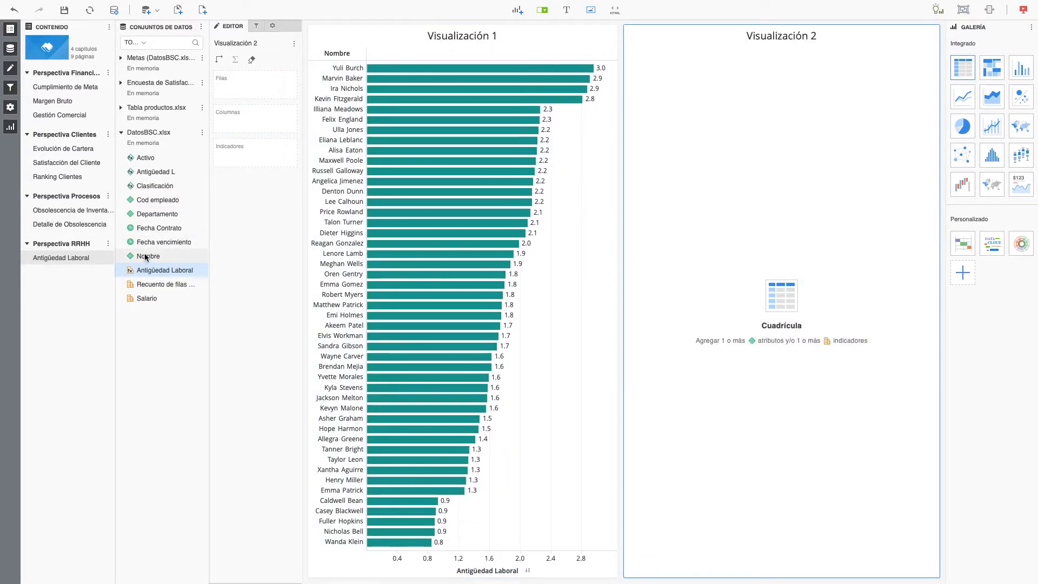
left_click_drag(145, 257, 814, 257)
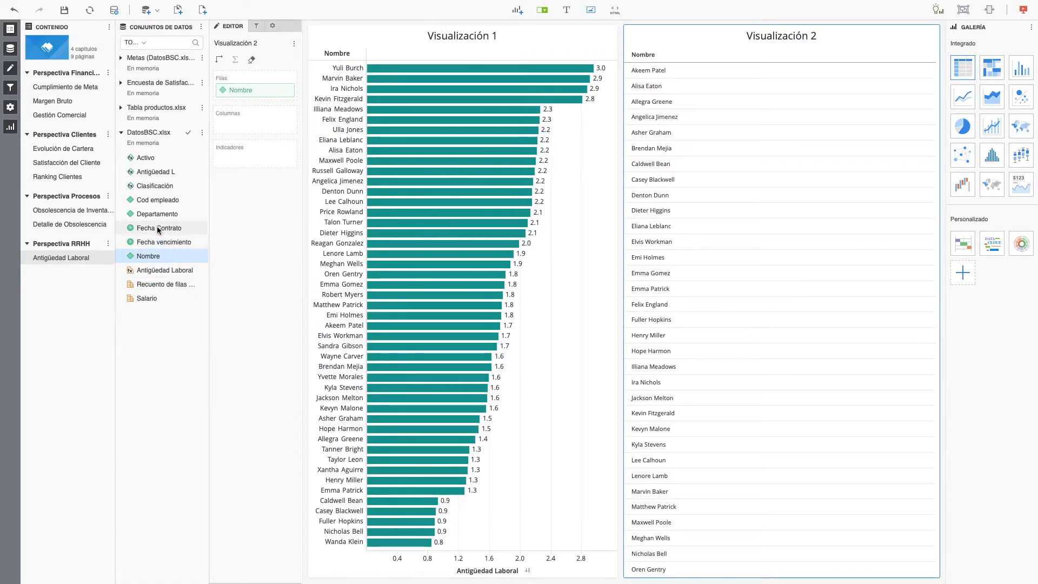
left_click_drag(156, 231, 734, 240)
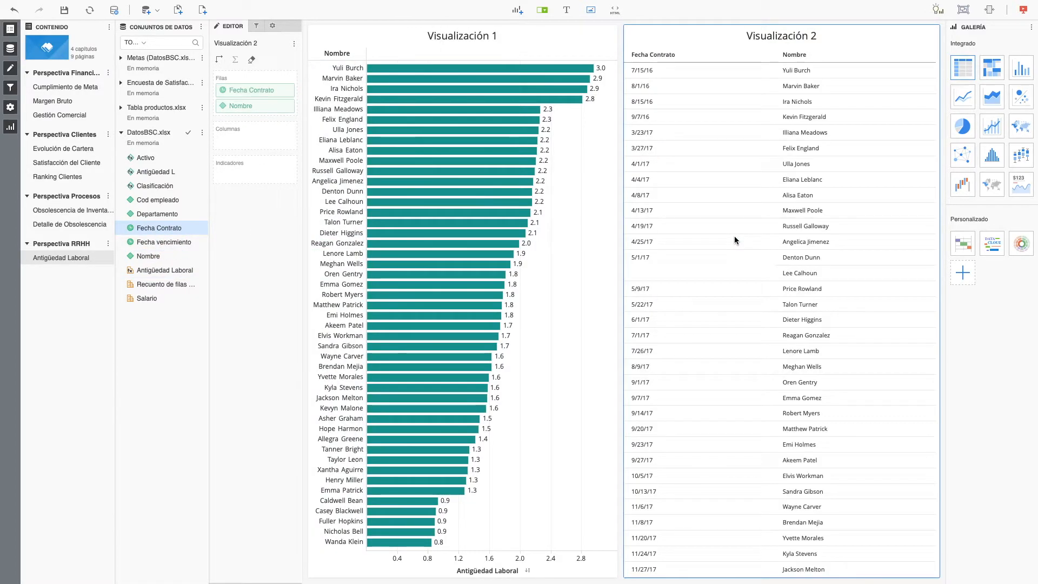
left_click_drag(250, 104, 251, 86)
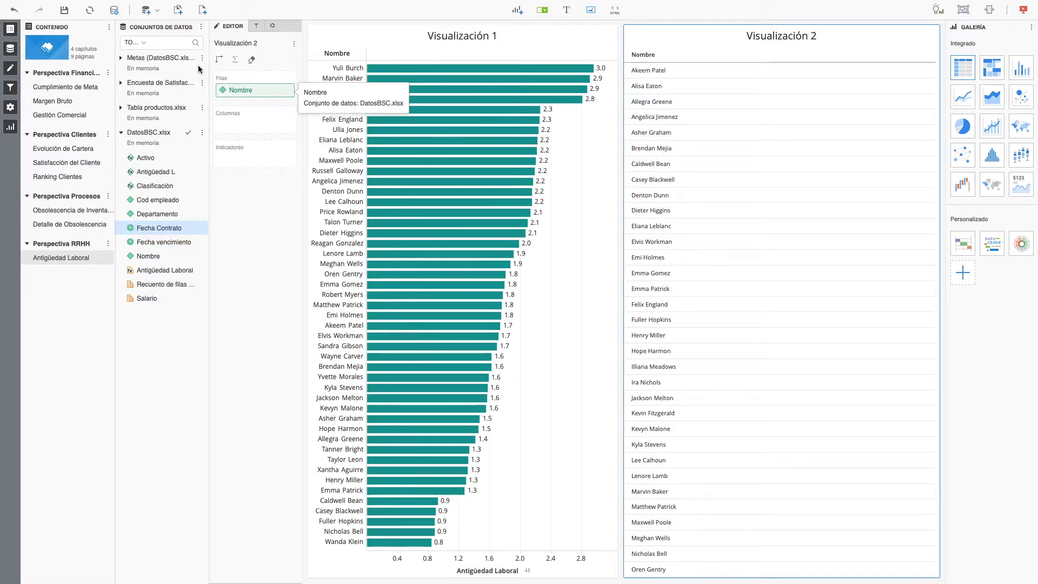
left_click(15, 10)
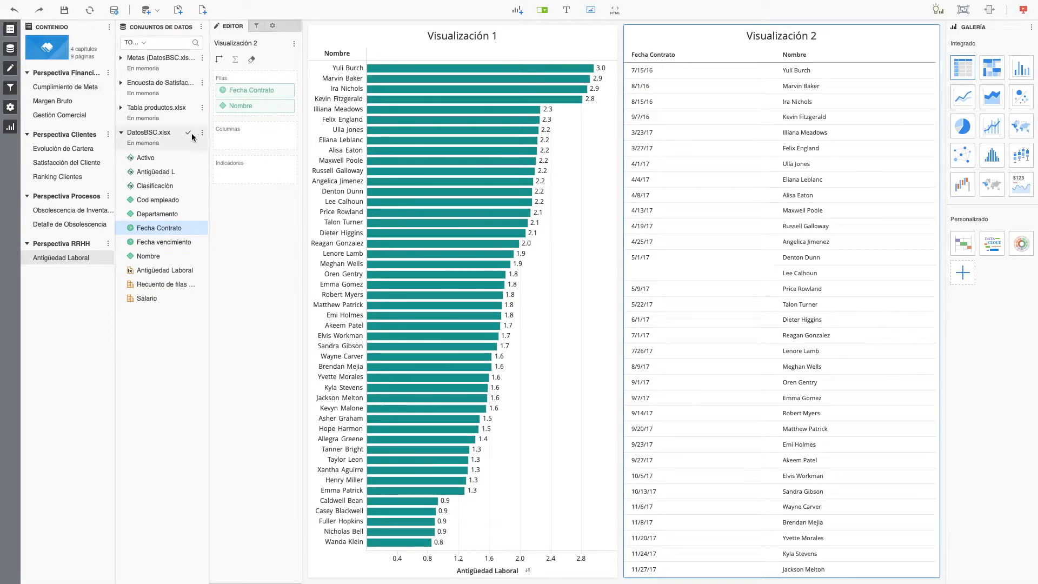
left_click_drag(235, 106, 235, 87)
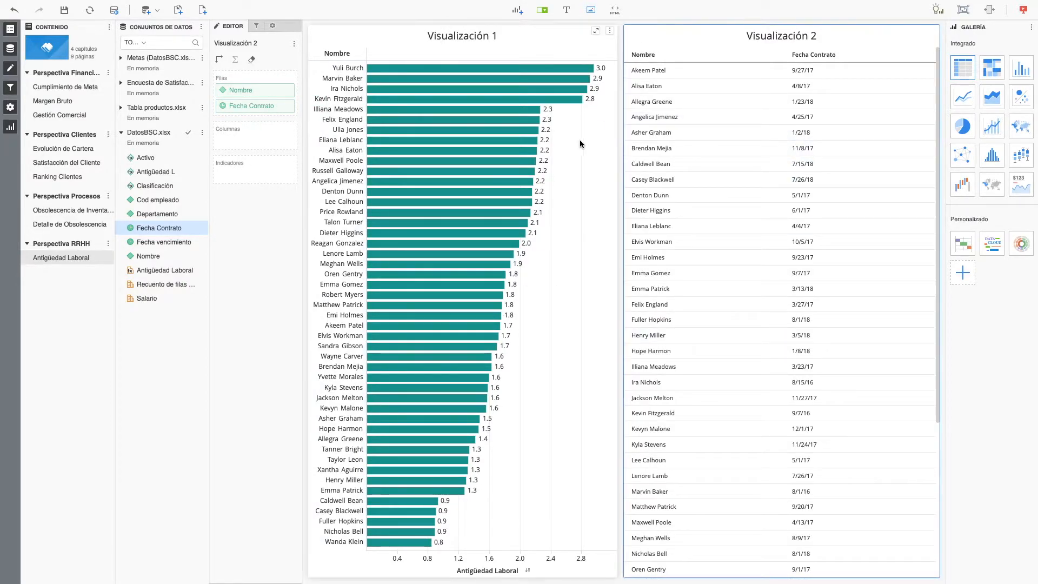
Make Visualización 1 act as a filter on Visualización 2 and apply the target selection.
mouse_move(445, 64)
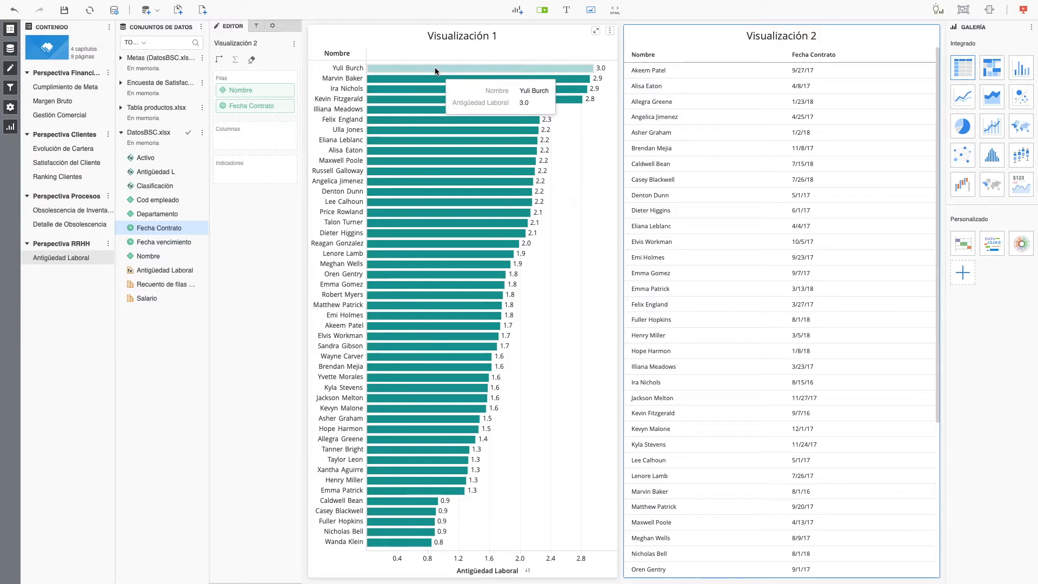
left_click(610, 30)
left_click(574, 114)
left_click(660, 47)
left_click(973, 10)
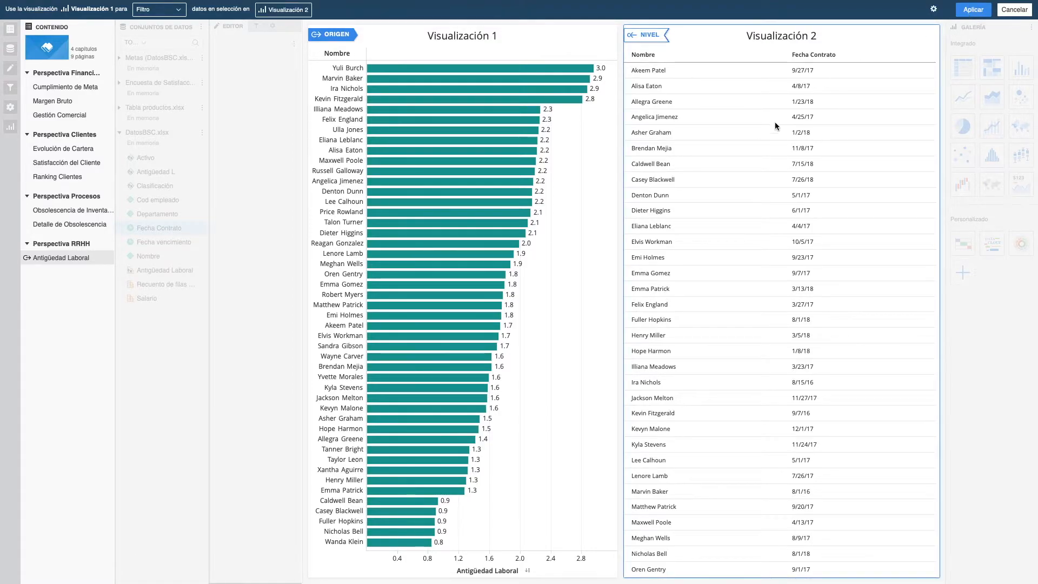
Test the filter by selecting and deselecting the longest bar, and delete Visualización 2.
left_click(378, 67)
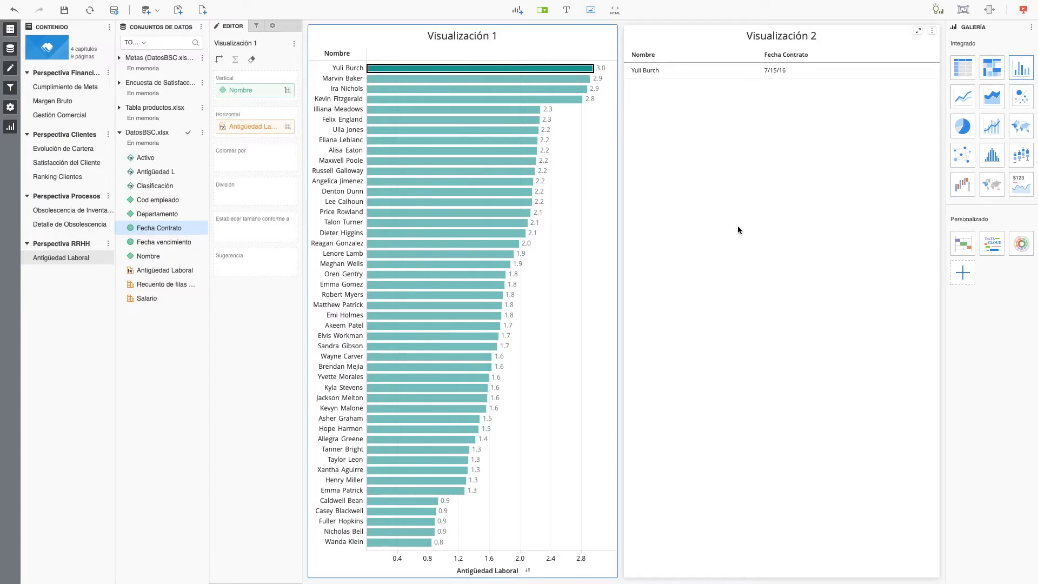
left_click(560, 68)
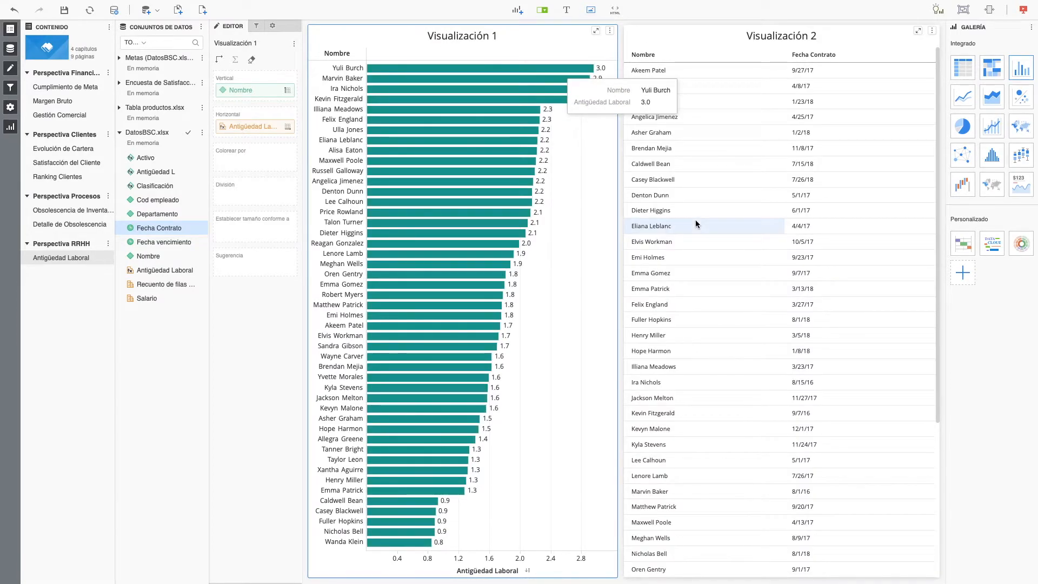
left_click(932, 30)
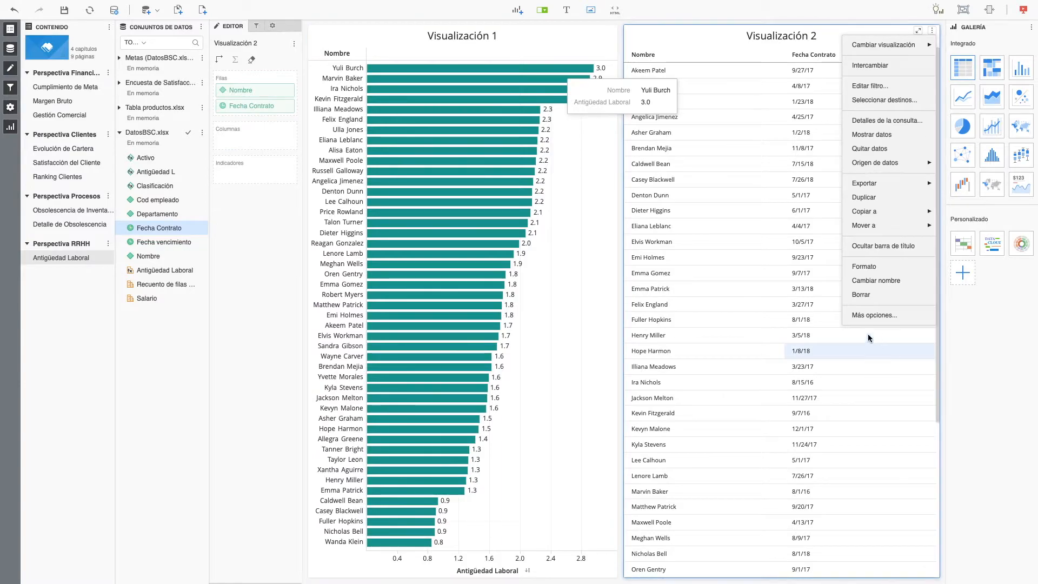
left_click(862, 294)
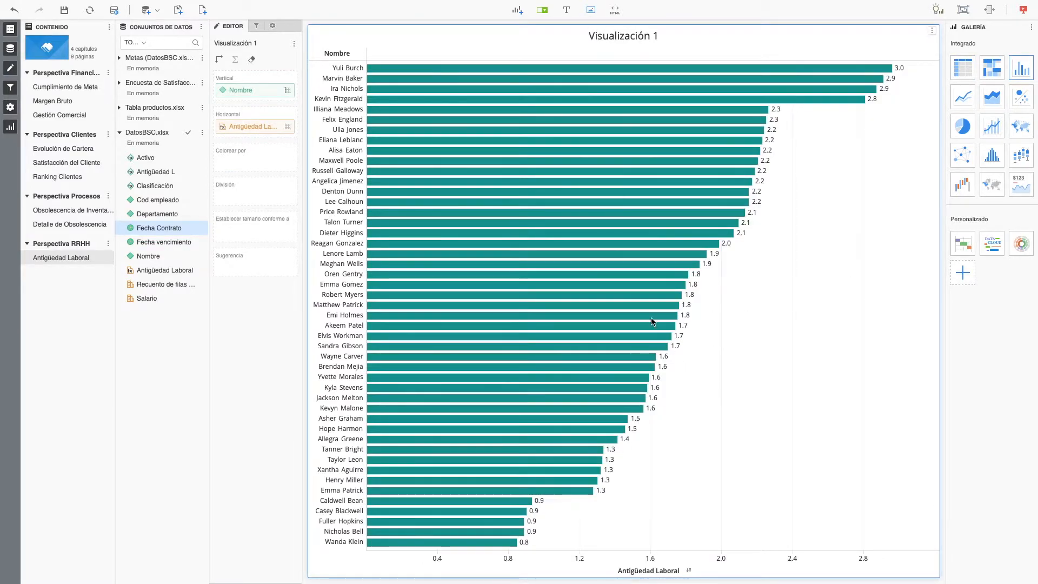
Add a constant reference line at 2 to Antigüedad Laboral in the bar chart.
right_click(275, 127)
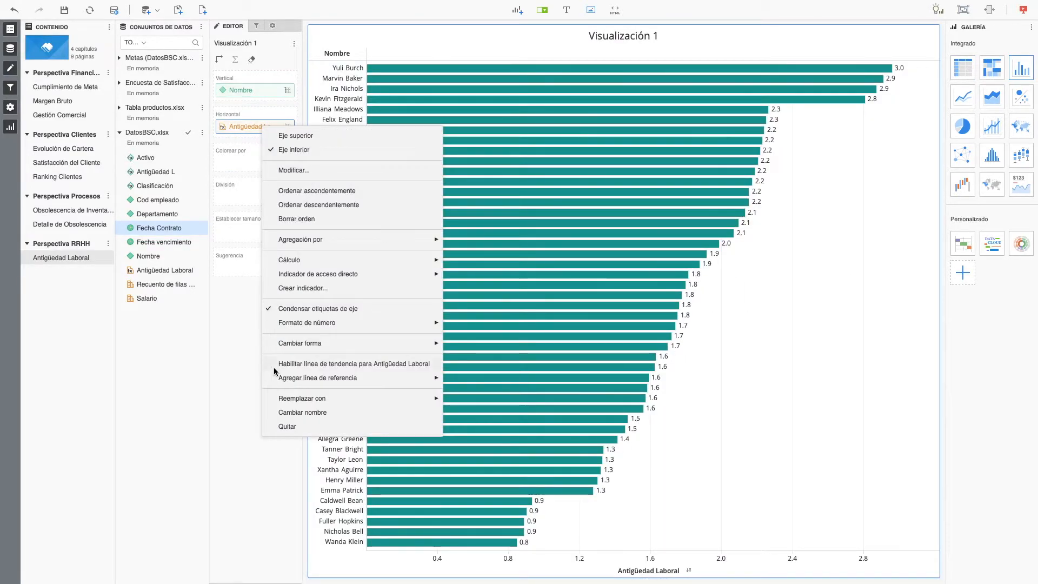
mouse_move(306, 381)
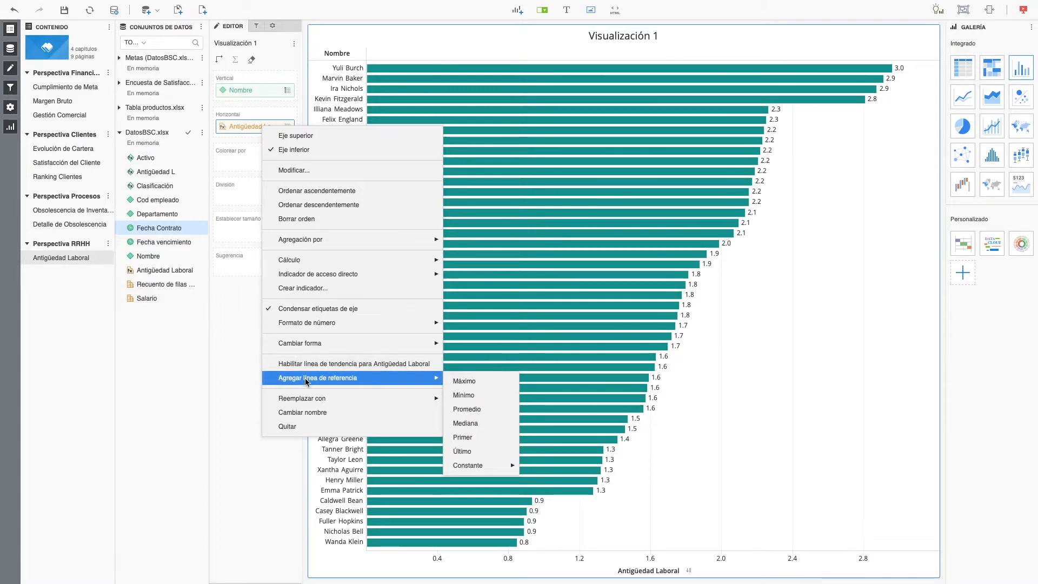
mouse_move(466, 462)
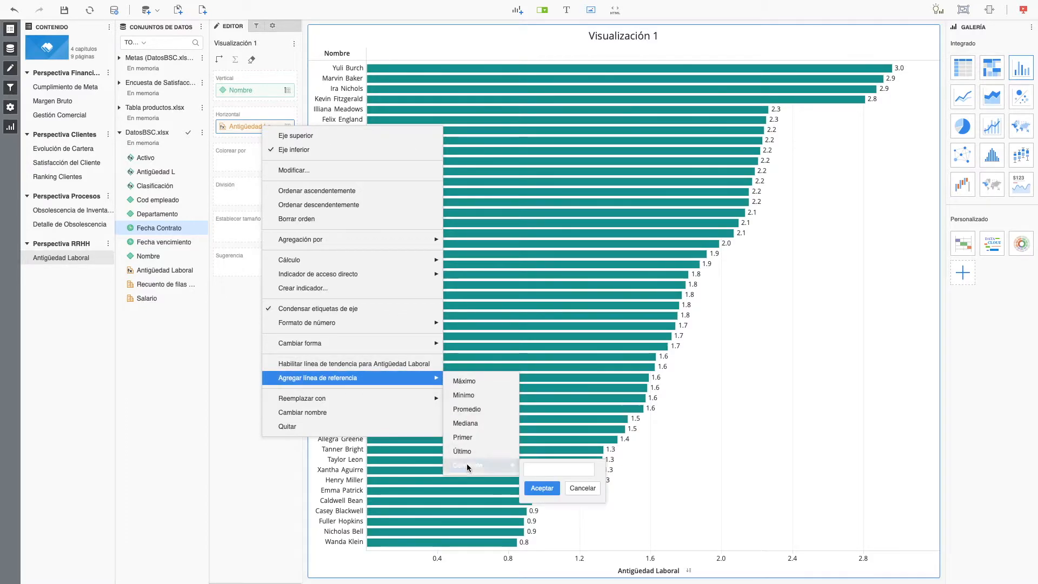
left_click(549, 470)
type("2")
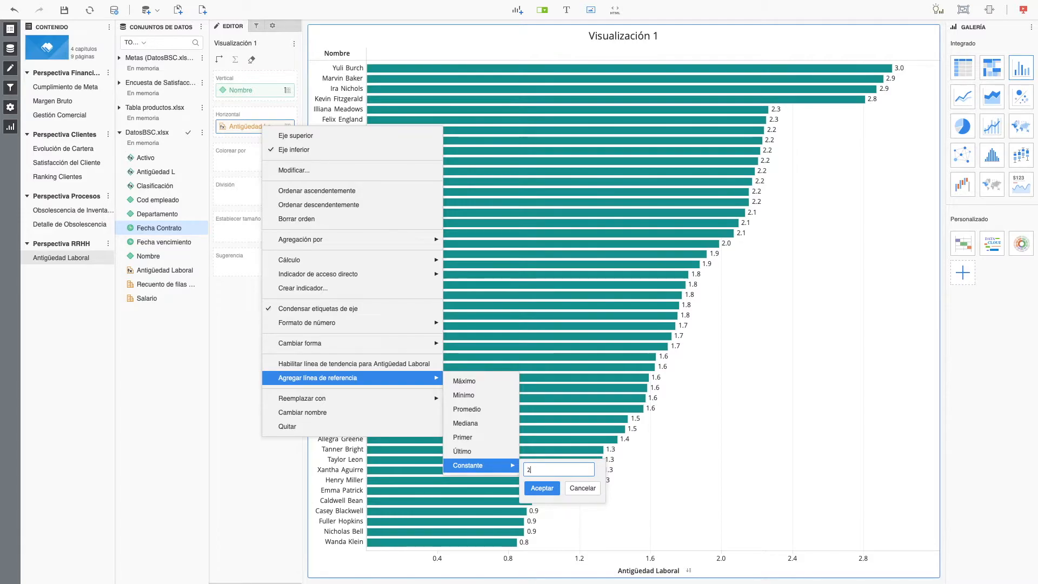
left_click(543, 488)
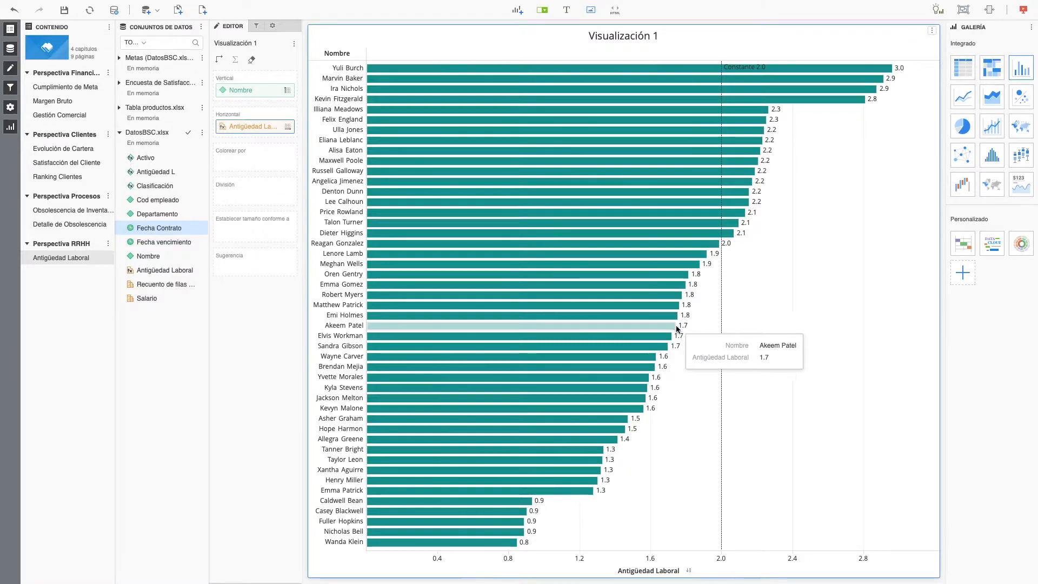
Format the Constante 2 reference line as a solid red line.
right_click(722, 365)
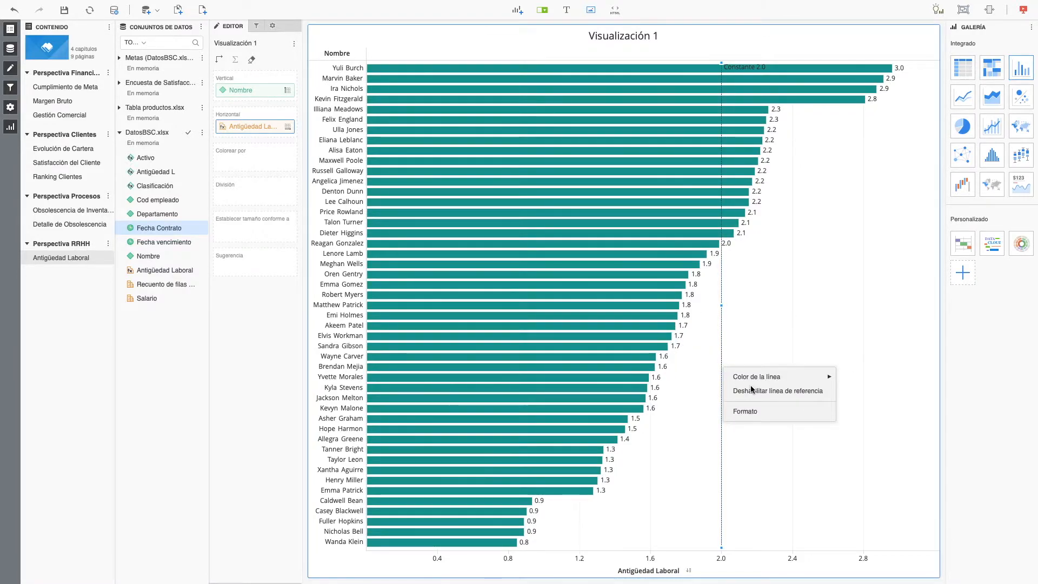
left_click(747, 411)
left_click(807, 377)
left_click(799, 438)
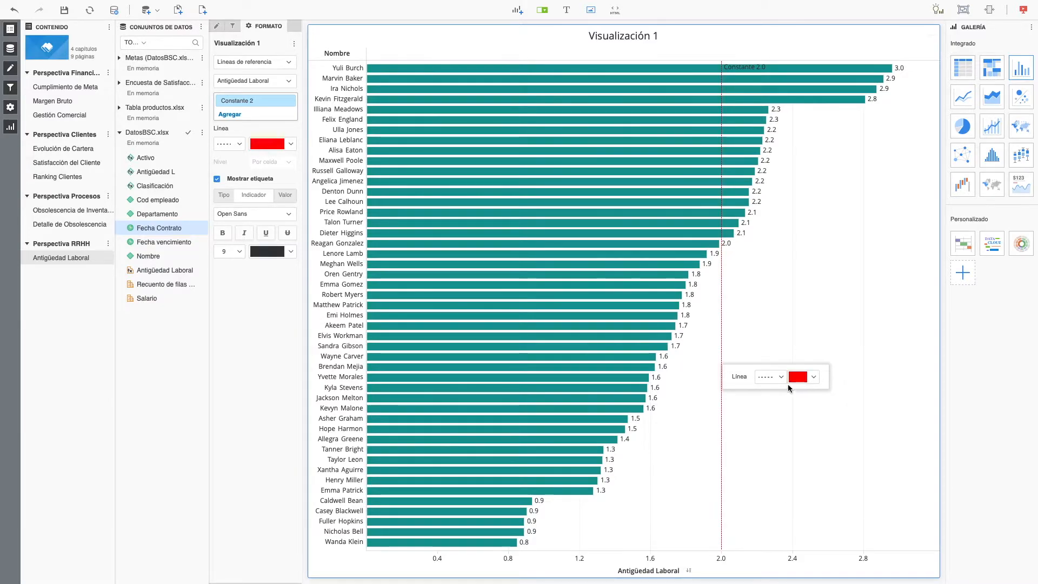
left_click(770, 377)
left_click(773, 439)
Format the reference line's label in red at size 12, showing only the value.
left_click(290, 253)
left_click(260, 328)
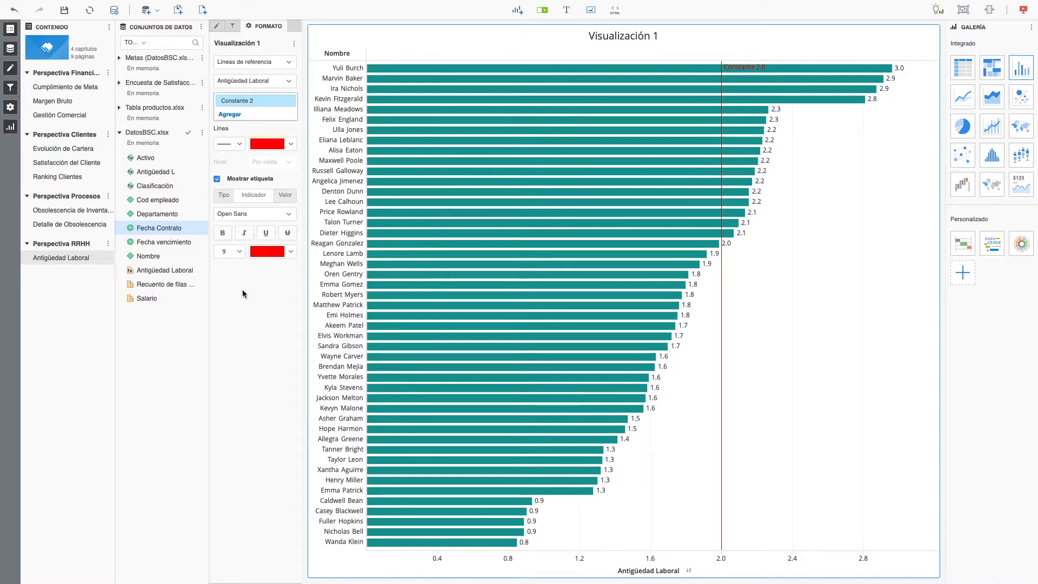
left_click(226, 196)
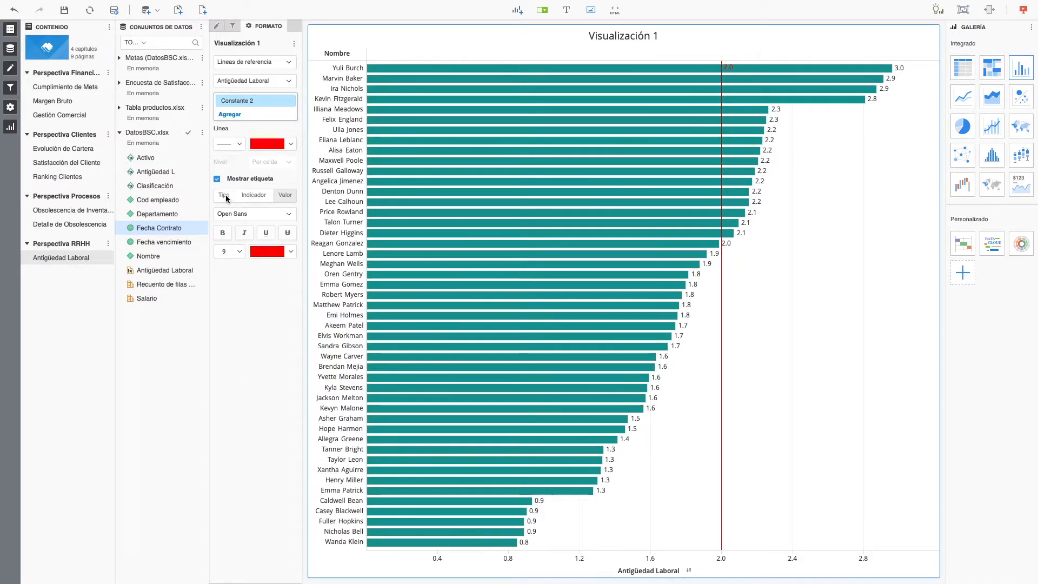
left_click(237, 252)
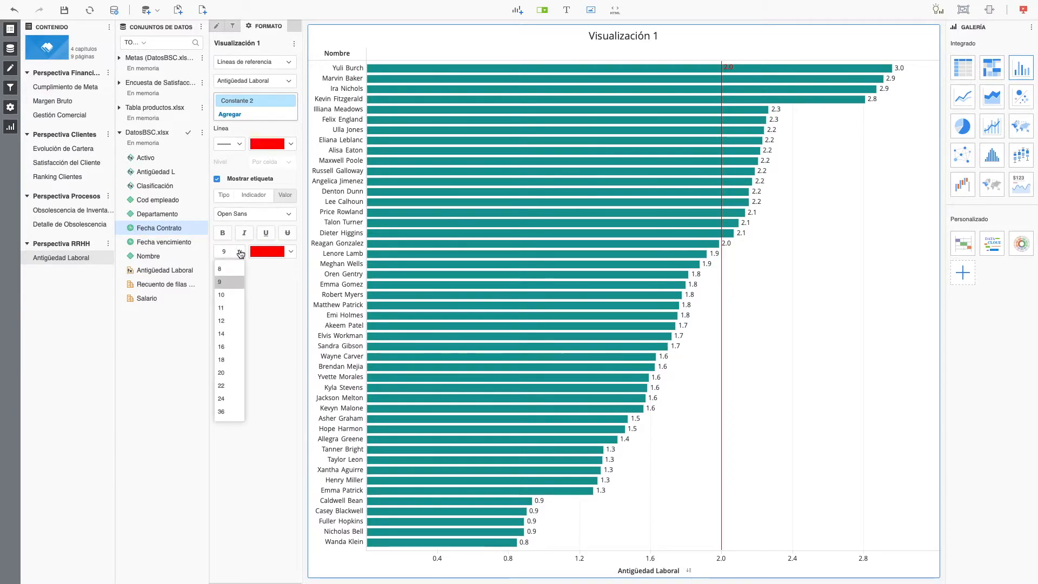
left_click(225, 317)
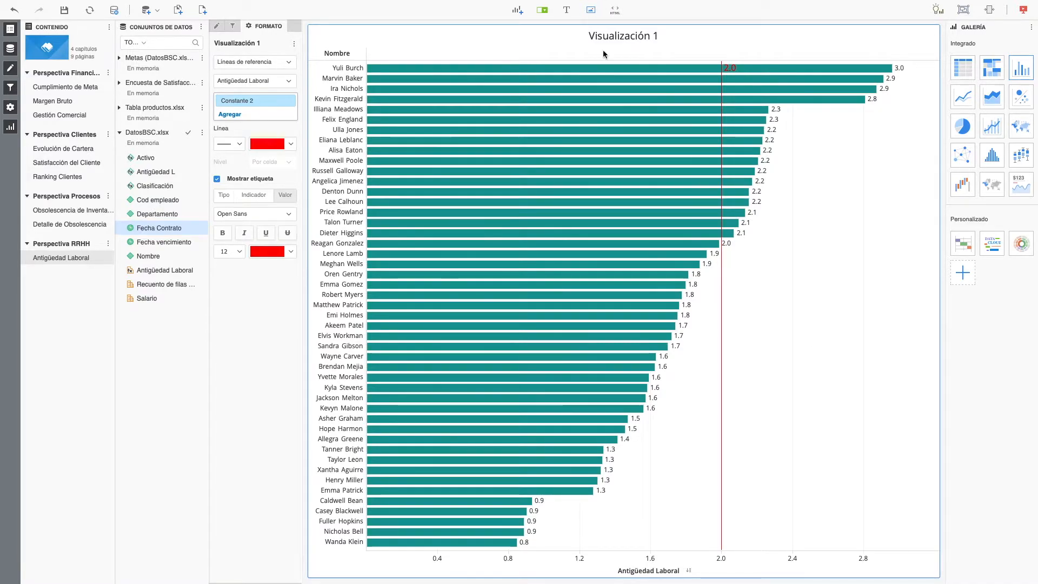
Rename the bar chart as "Antigüedad de los trabajadores".
double_click(618, 41)
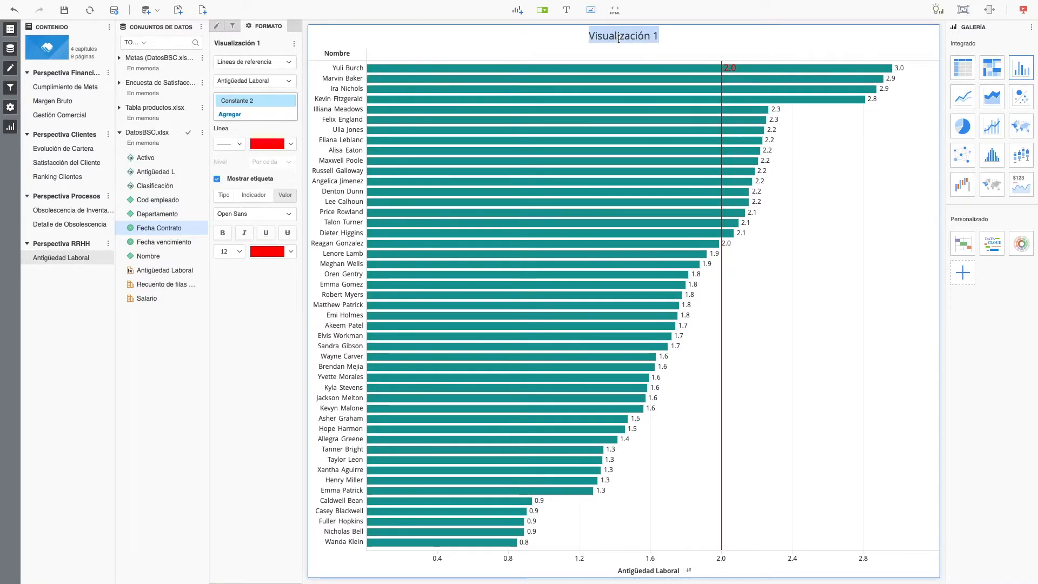
type("Antig")
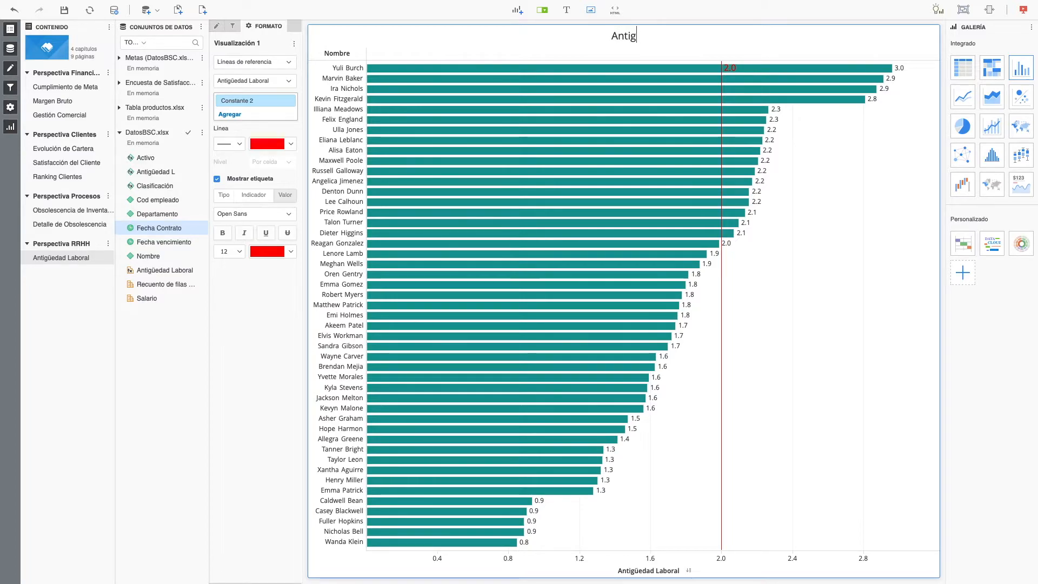
type("üedad de los trabajado")
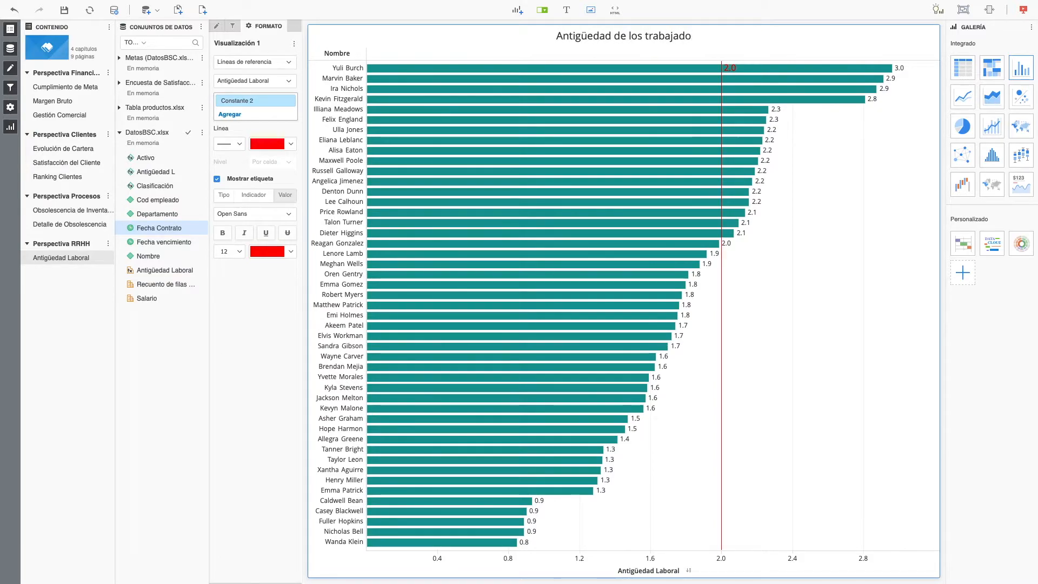
type("res")
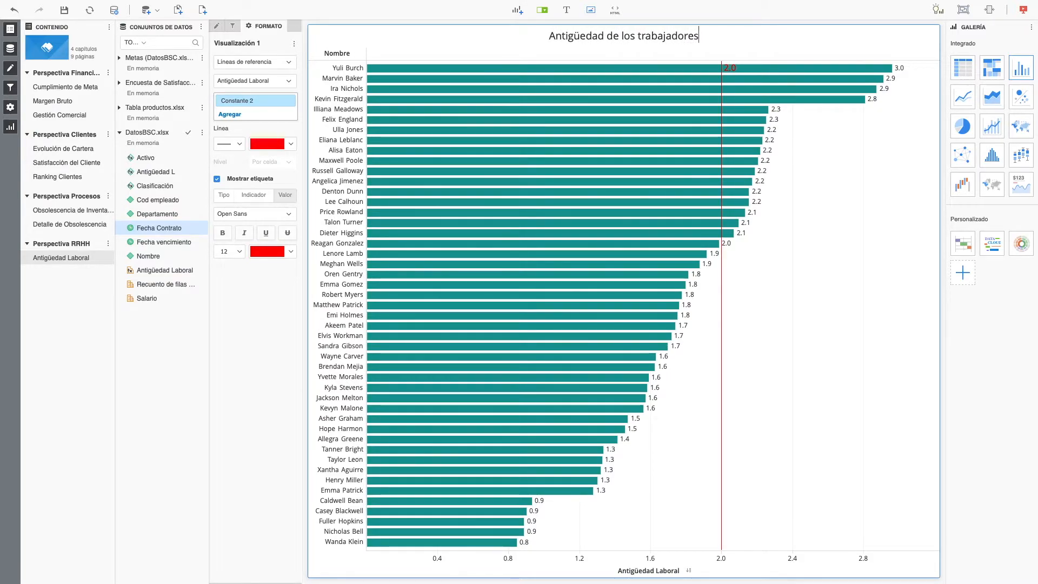
key("Return")
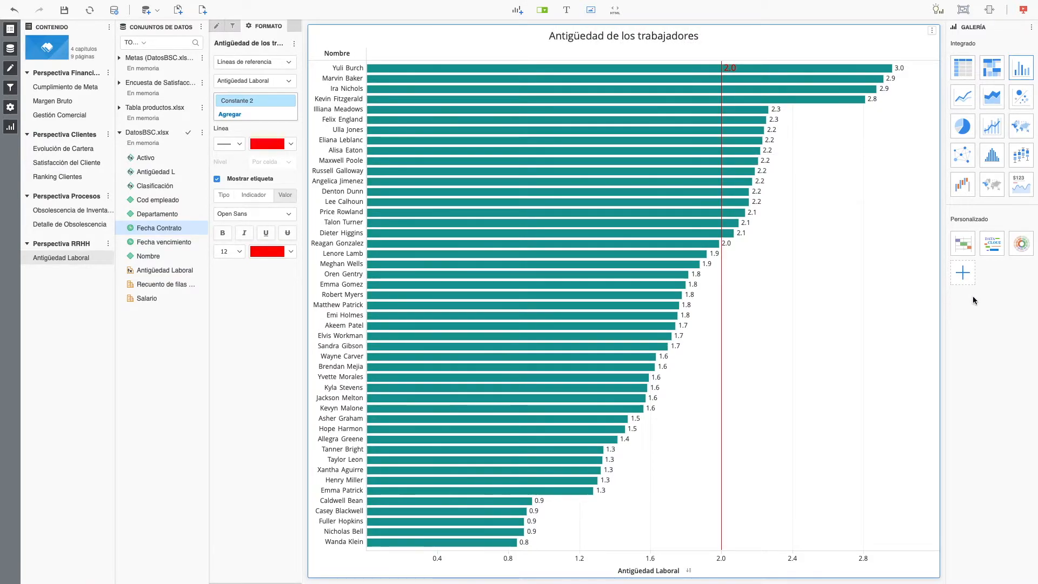
Fill the bar chart's background with grey and add an empty KPI visualization beside it.
right_click(907, 381)
left_click(939, 461)
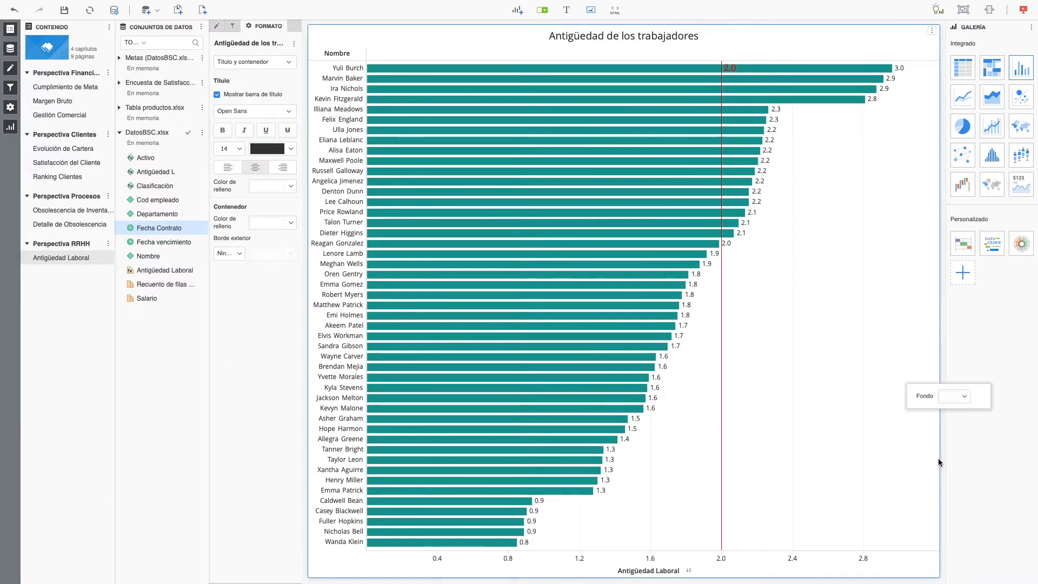
left_click(957, 397)
left_click(995, 482)
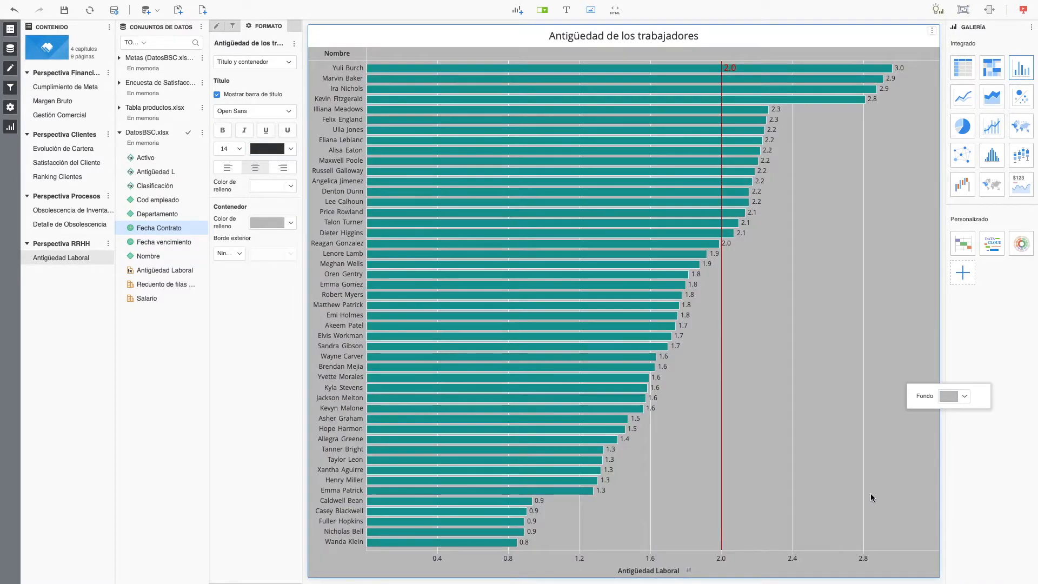
left_click(981, 349)
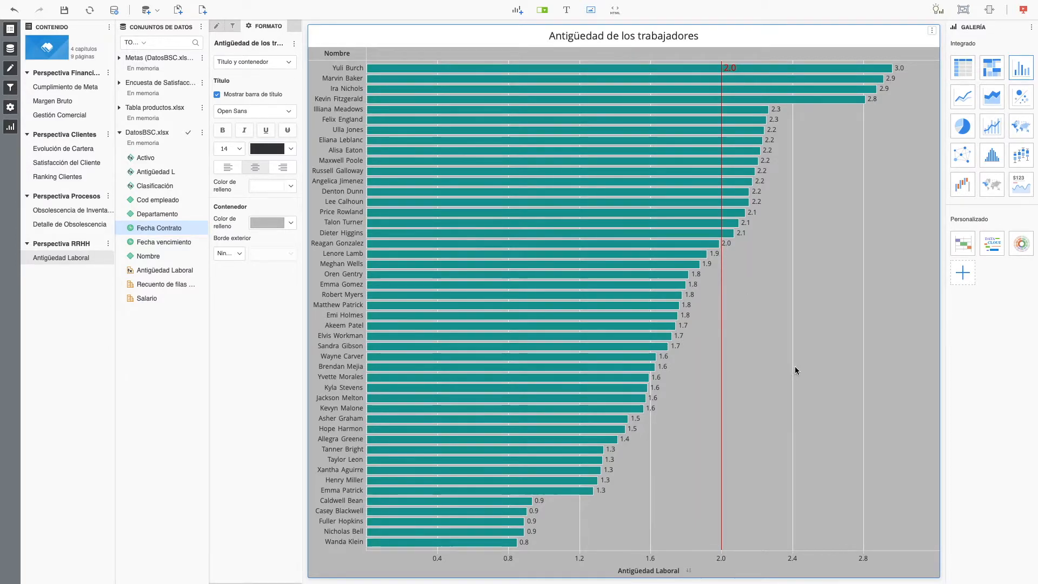
left_click(517, 9)
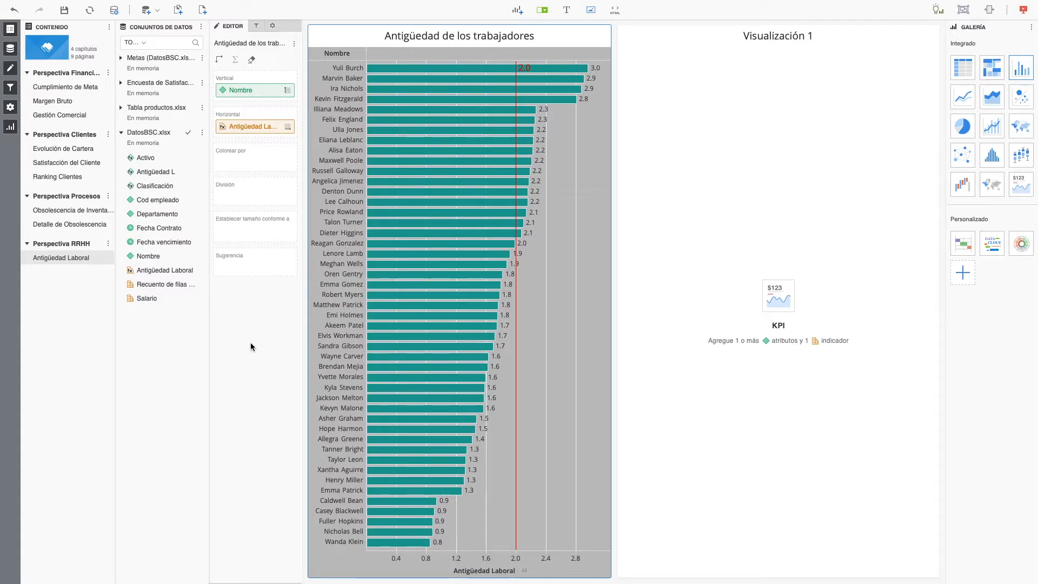
right_click(154, 187)
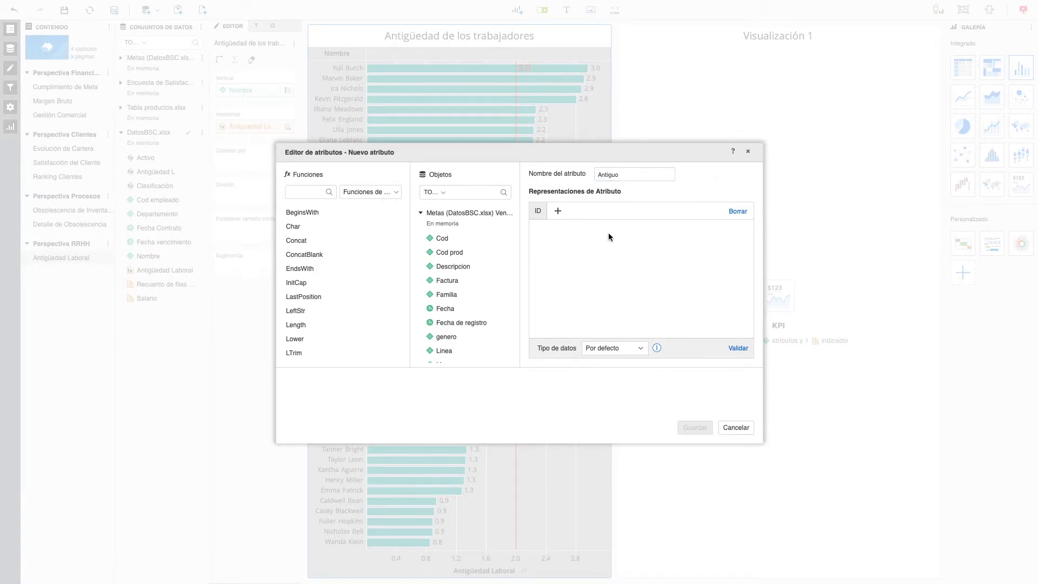
type("if")
left_click(543, 242)
scroll(480, 299, "down", 10)
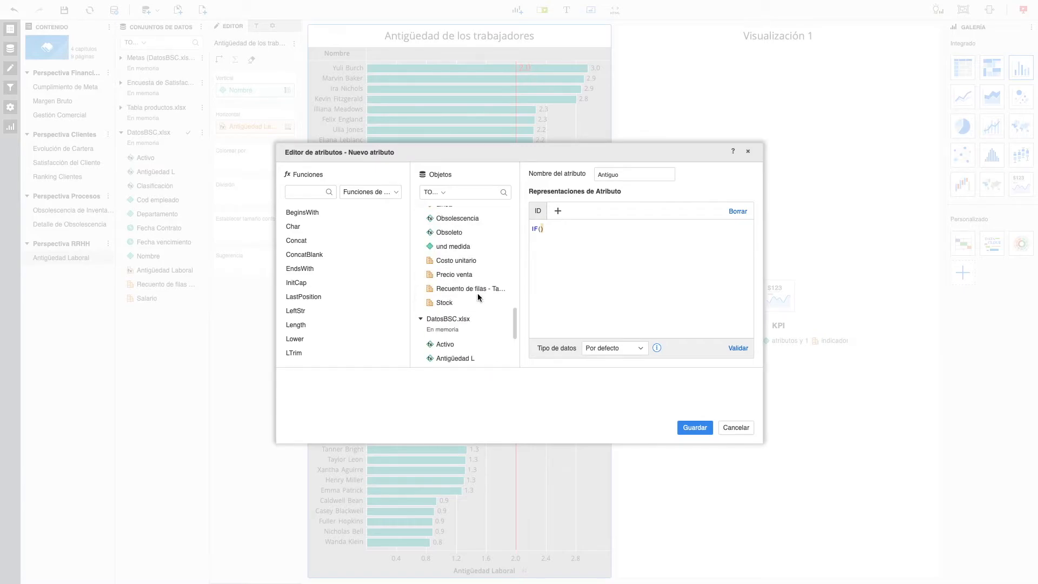
left_click_drag(457, 356, 544, 319)
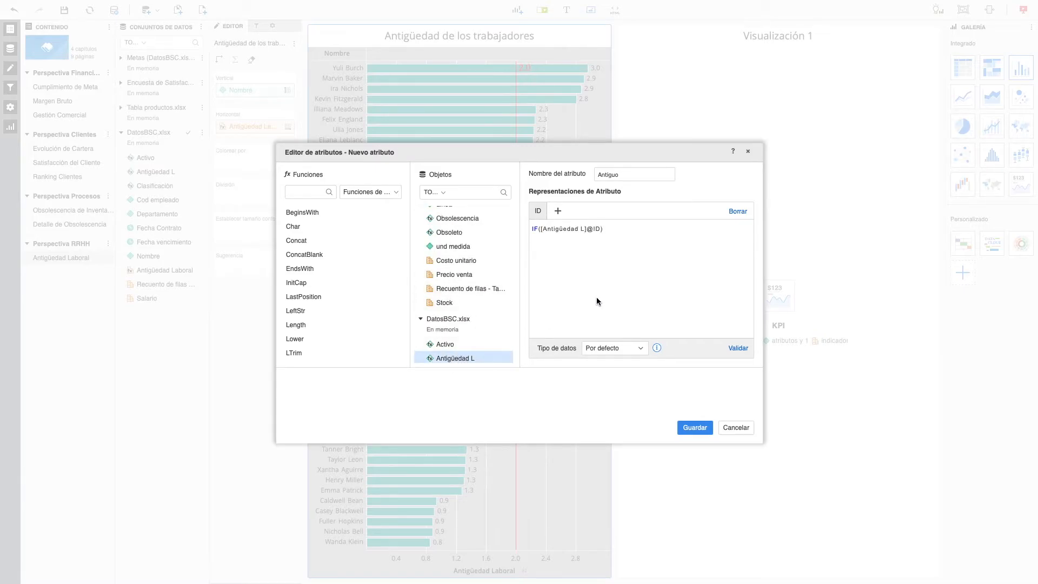
type(">=720;1;0")
left_click(736, 348)
left_click(695, 428)
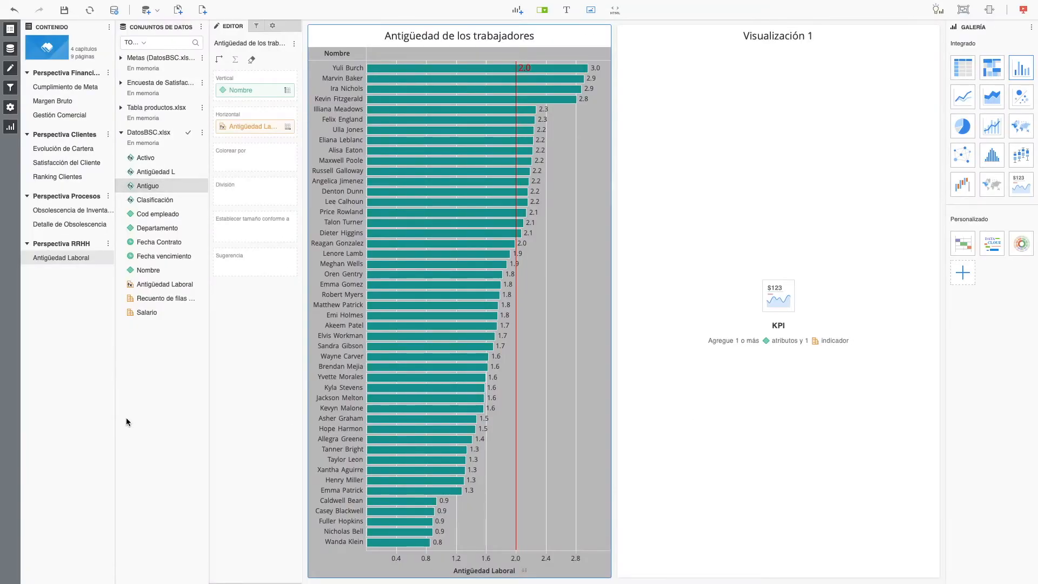
Start a new indicator in DatosBSC.xlsx named "KPI antigüedad laboral" and switch it to formula editing.
right_click(154, 298)
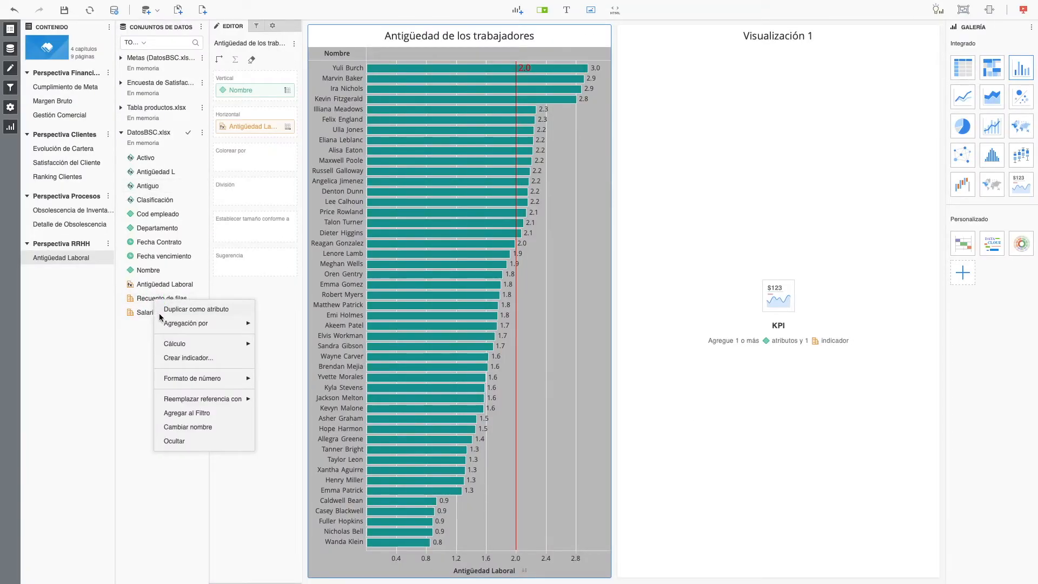
left_click(174, 358)
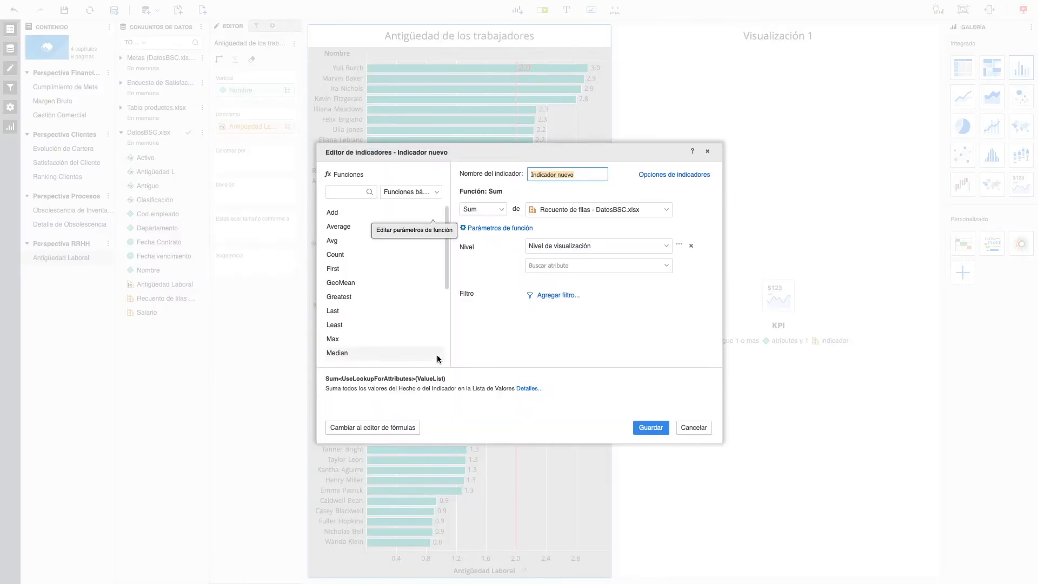
type("KPI")
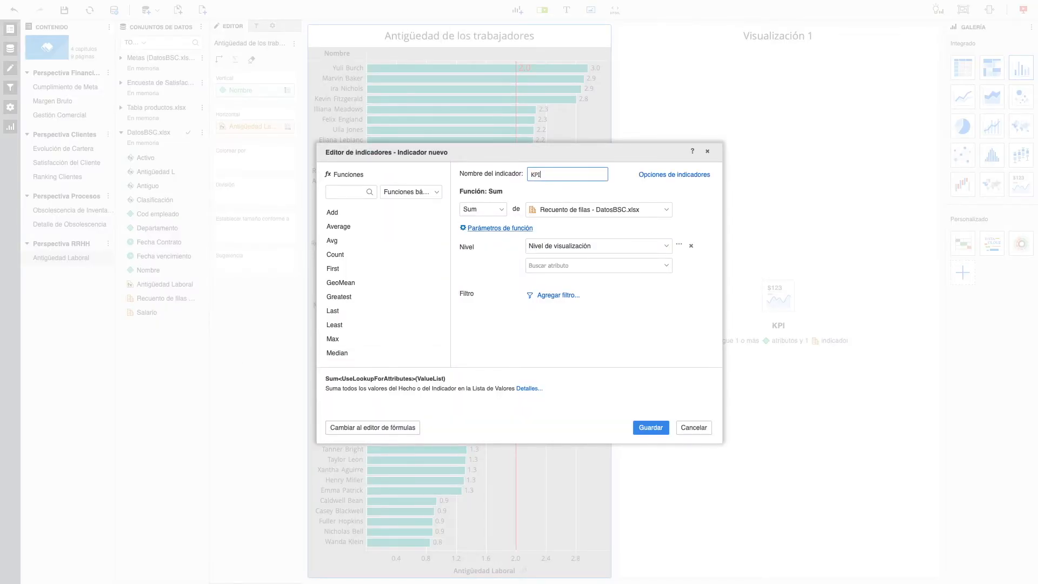
type(" antigüedad laboral")
left_click(374, 427)
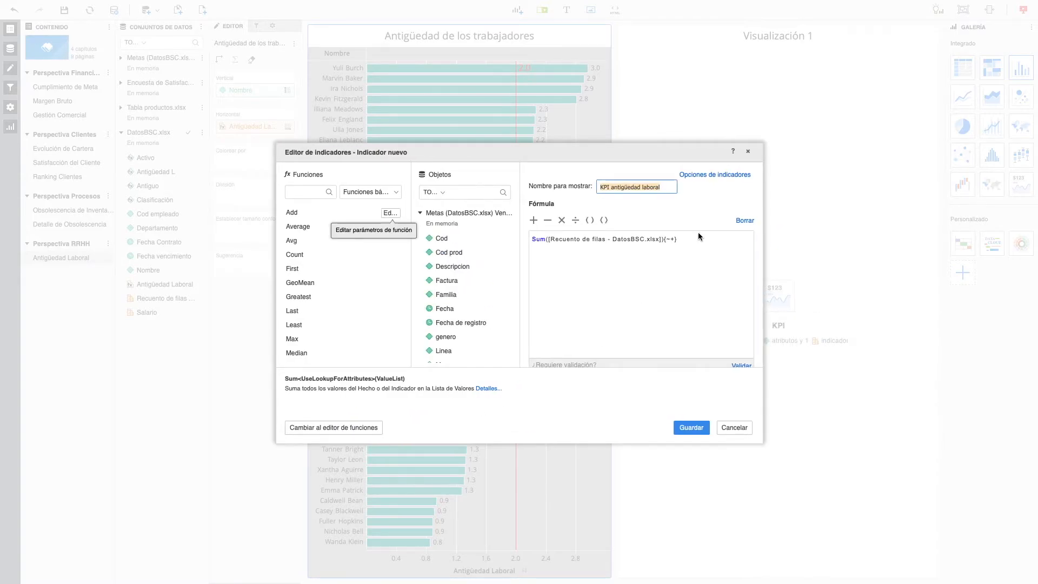
Define the indicator's formula as Sum of Antiguo divided by Count of Cod empleado, validate it and save it.
left_click_drag(688, 237, 517, 241)
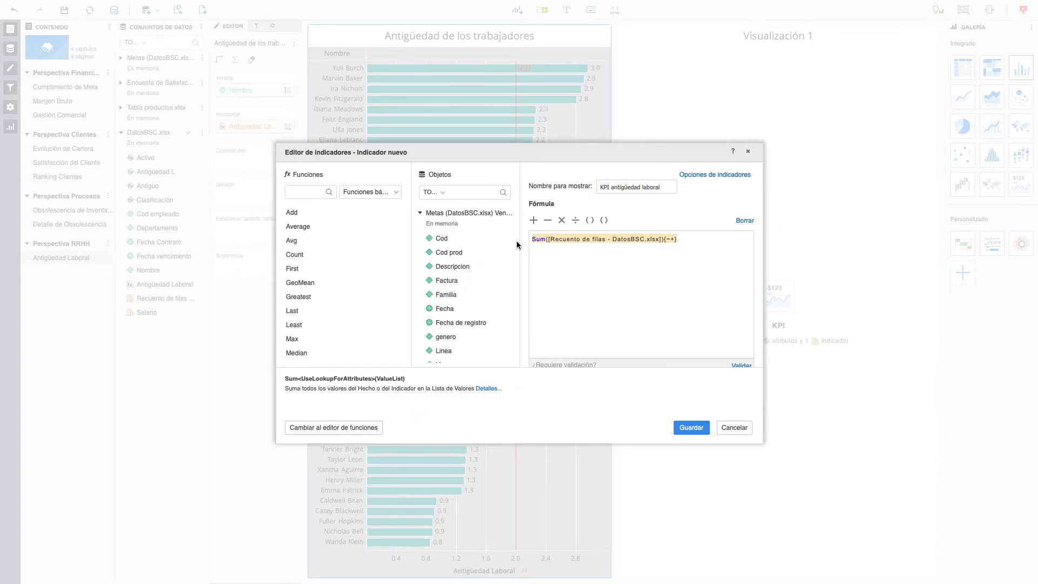
type("sum")
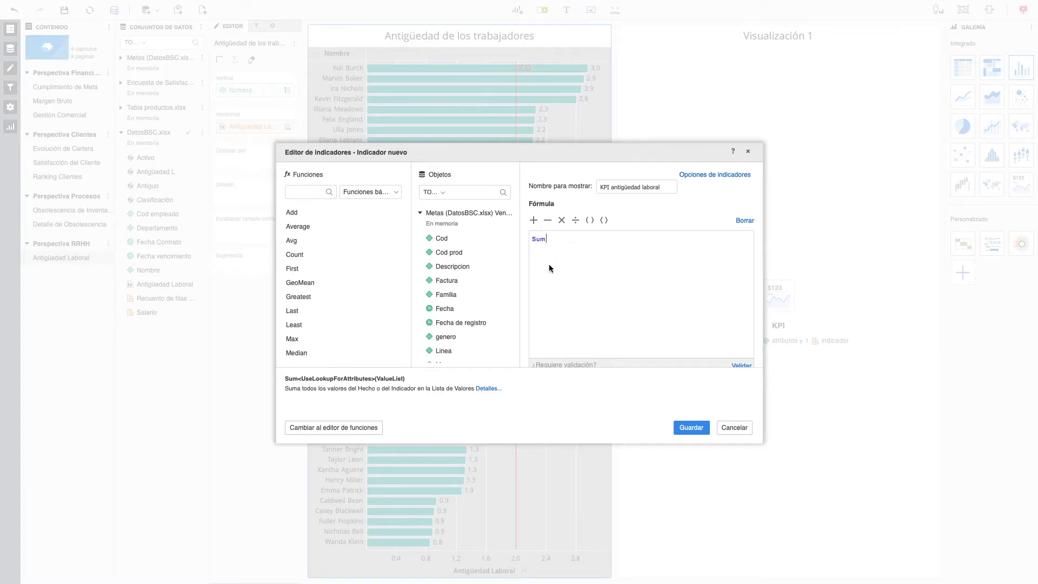
scroll(456, 301, "down", 12)
scroll(456, 301, "up", 5)
double_click(449, 227)
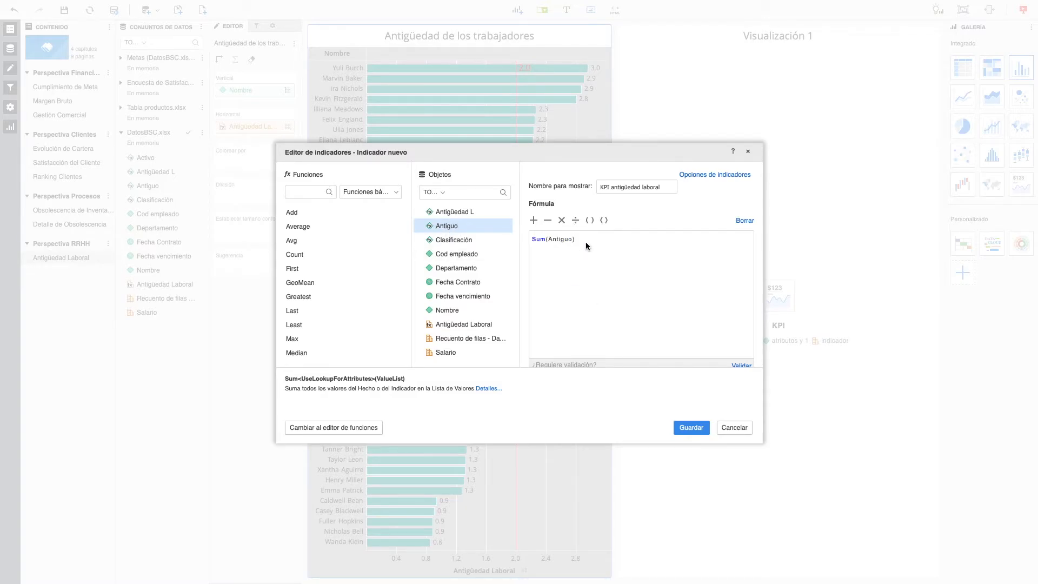
type("/cou")
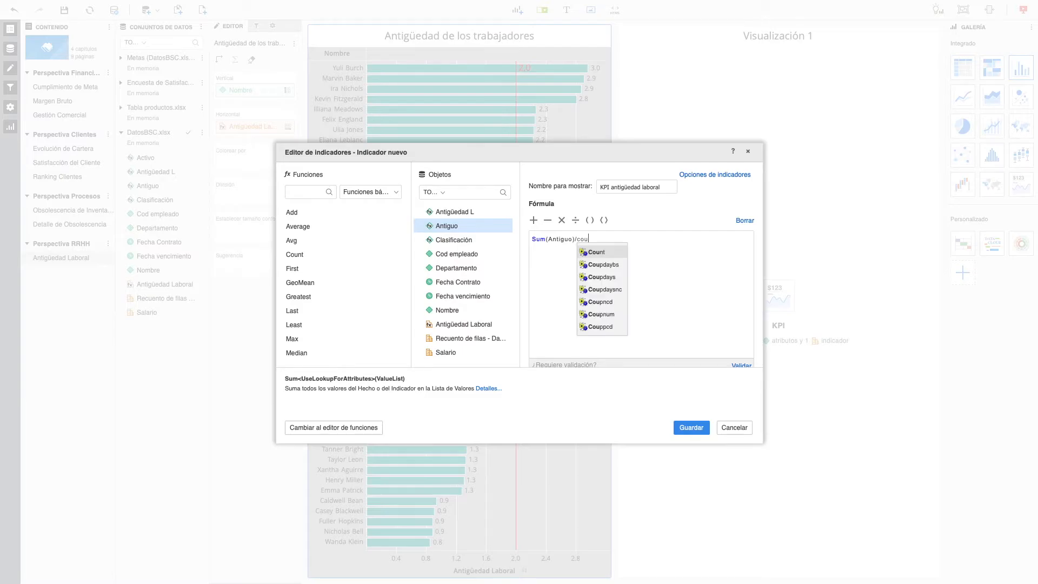
left_click(618, 254)
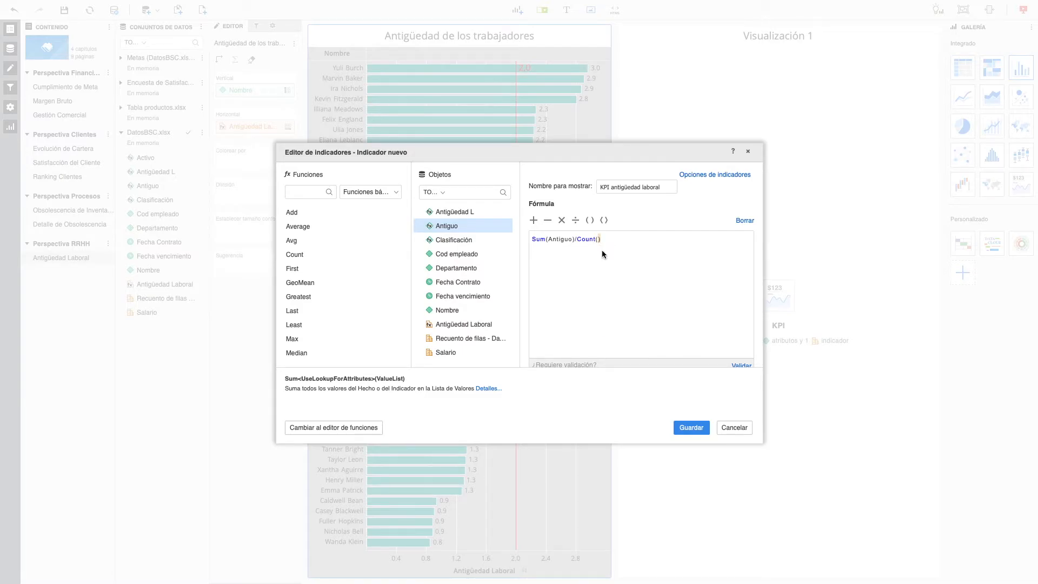
double_click(456, 254)
left_click(740, 366)
left_click(692, 428)
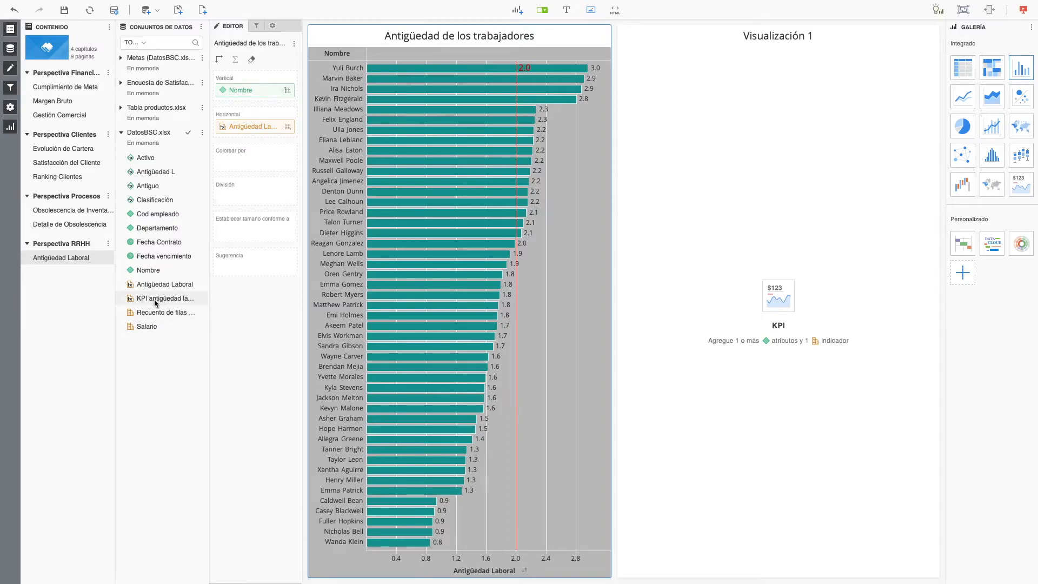
Place KPI antigüedad laboral in the empty KPI visualization and format it as a percentage with one decimal.
left_click_drag(153, 297, 765, 292)
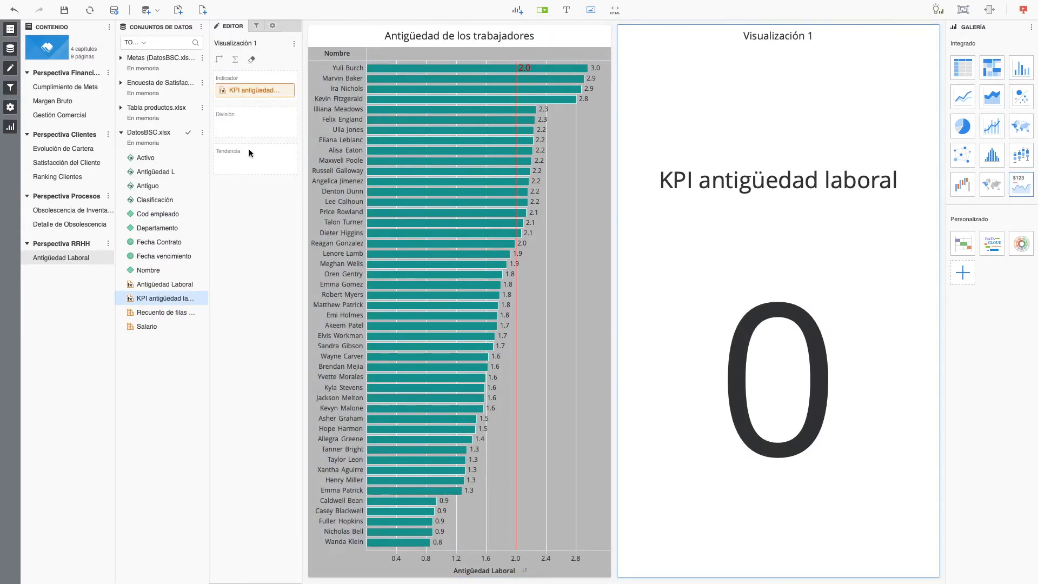
right_click(251, 90)
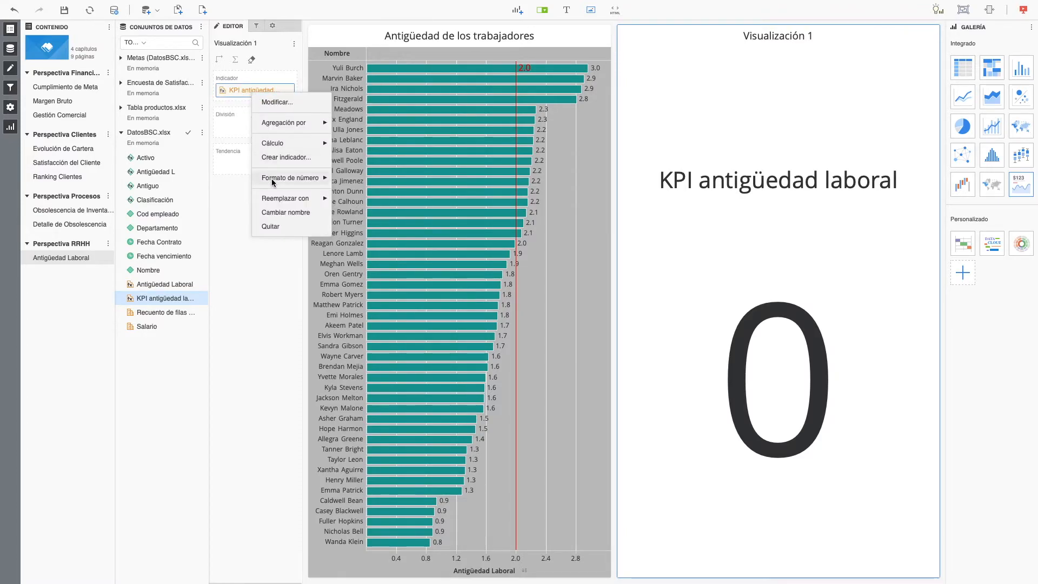
mouse_move(270, 178)
left_click(359, 201)
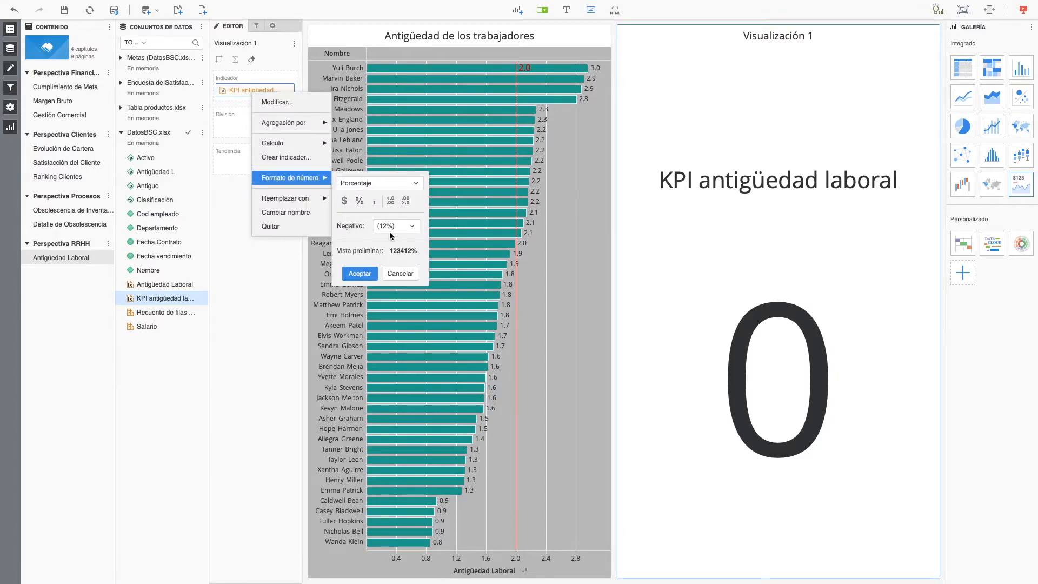
left_click(391, 201)
left_click(362, 274)
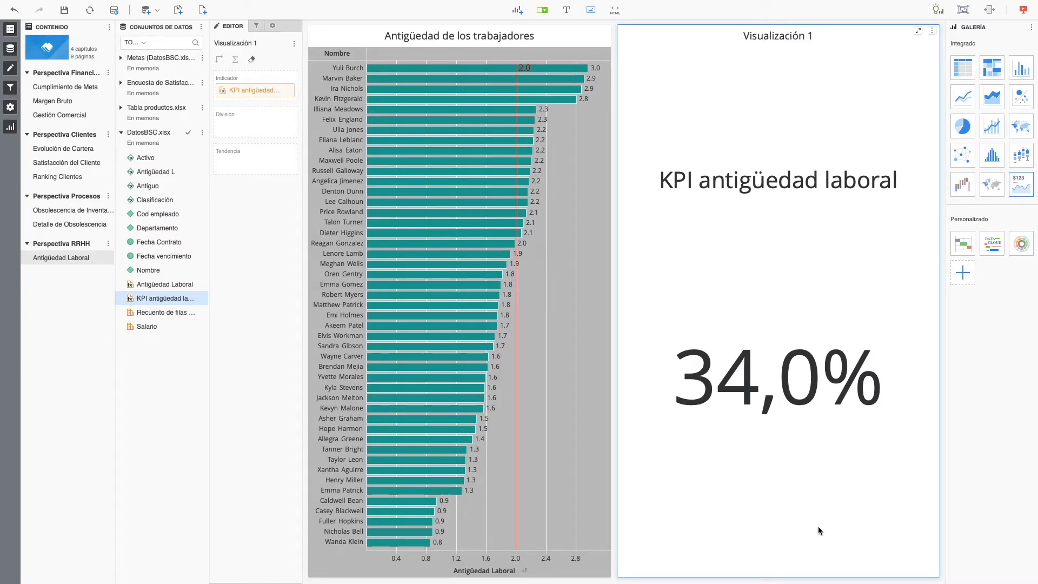
Hide the title bar of Visualización 1.
left_click(932, 30)
left_click(816, 140)
left_click(926, 31)
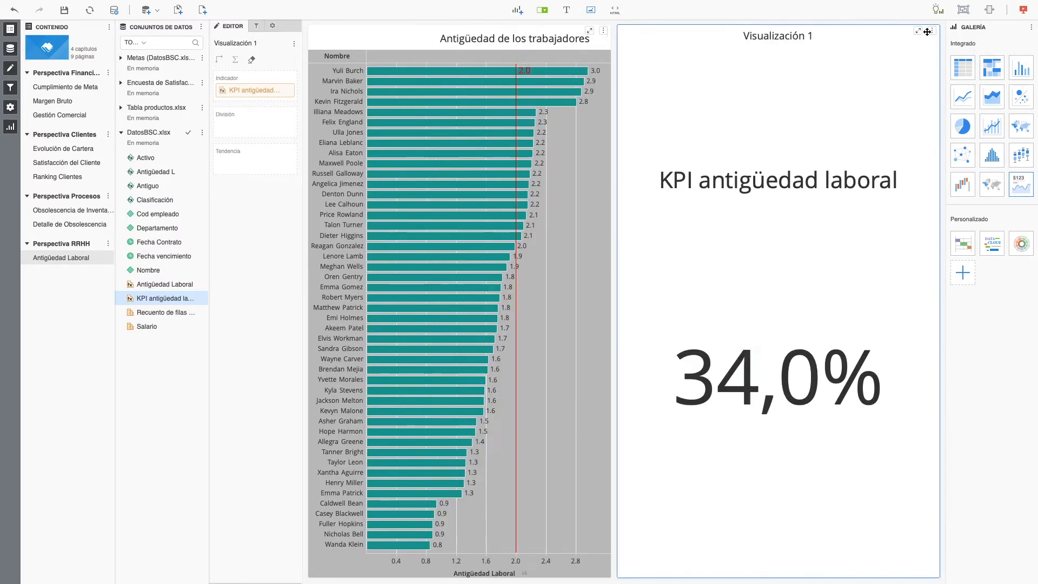
right_click(929, 32)
left_click(950, 46)
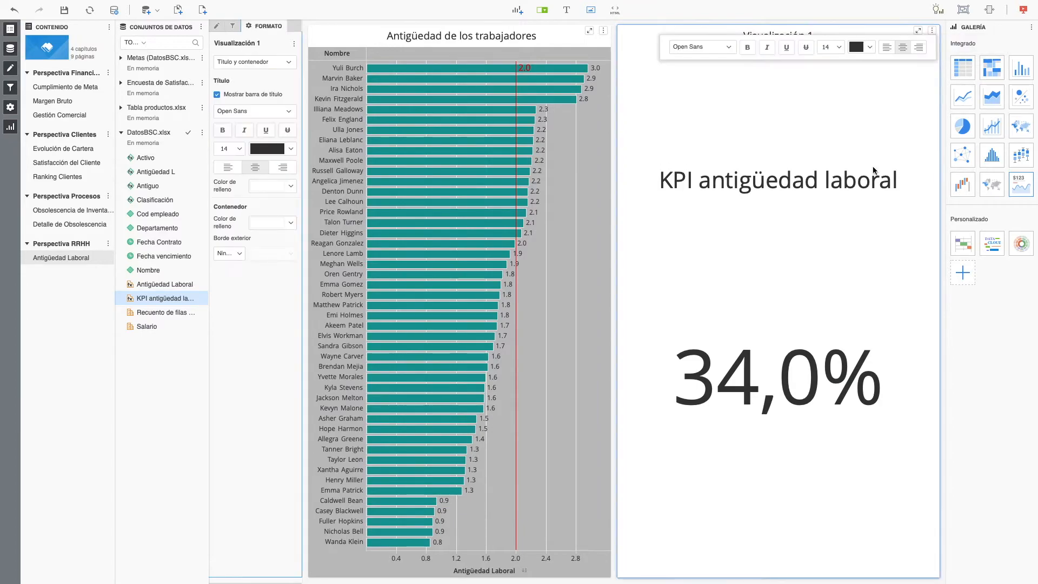
left_click(231, 97)
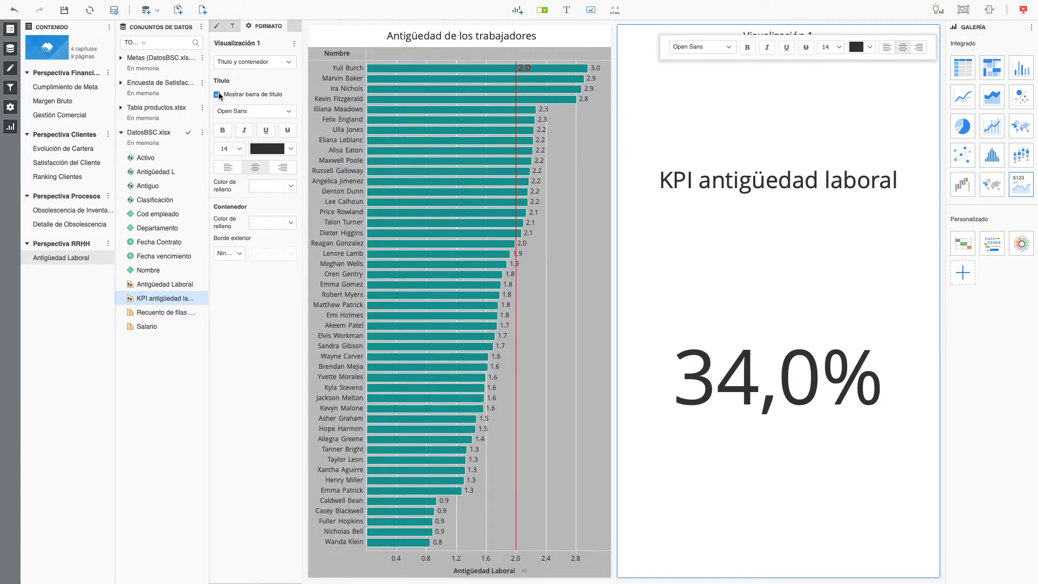
Apply the Noche style to the KPI visualization.
left_click(281, 59)
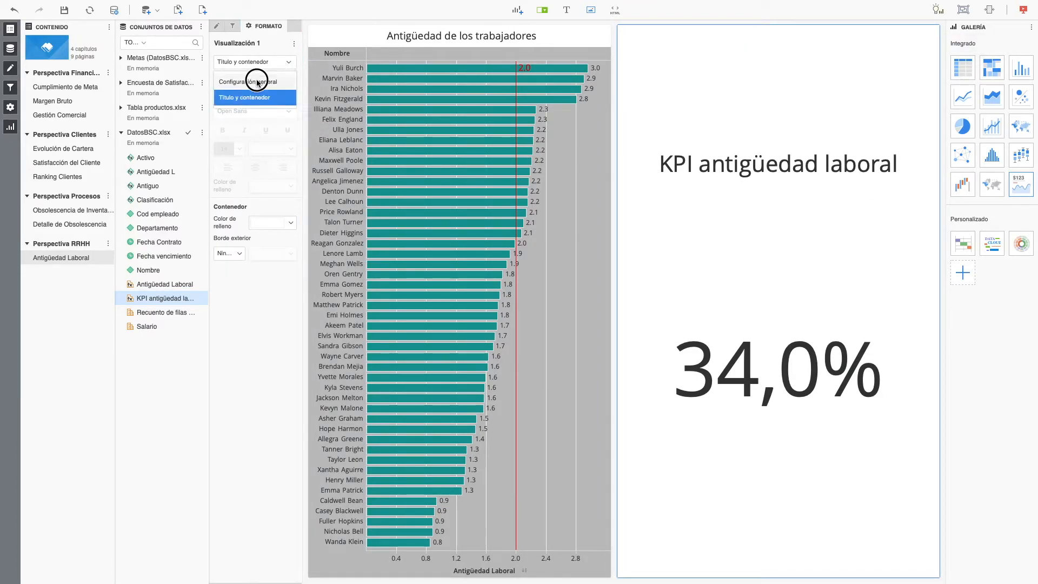
left_click(254, 80)
left_click(276, 81)
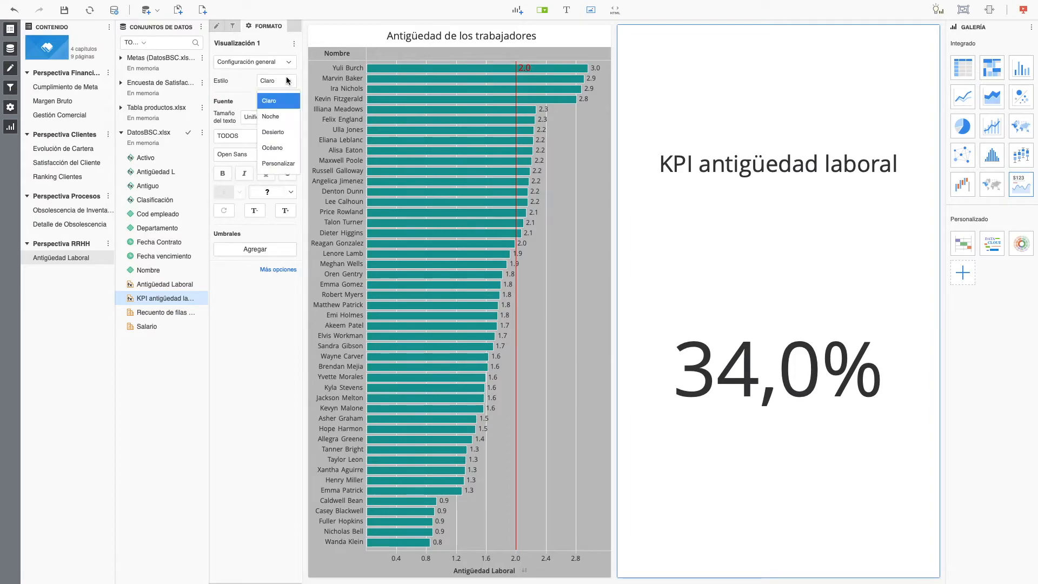
left_click(271, 116)
Move the KPI visualization above the bar chart and reduce it to a short full-width band.
left_click_drag(803, 456, 595, 48)
left_click_drag(678, 298, 683, 169)
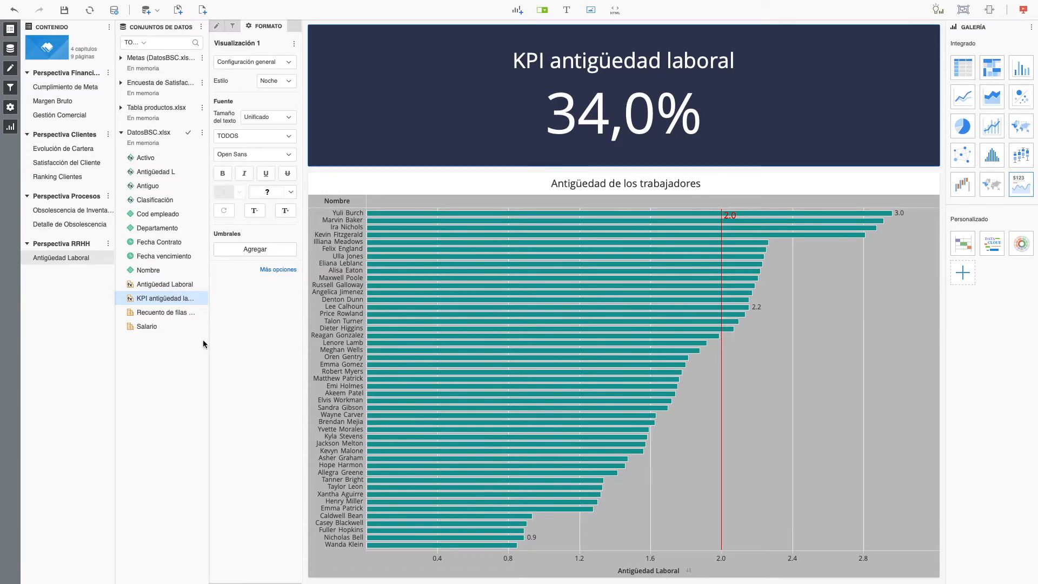
Start another new indicator in DatosBSC.xlsx named "Empleados que cumple meta" and switch it to formula editing.
right_click(159, 299)
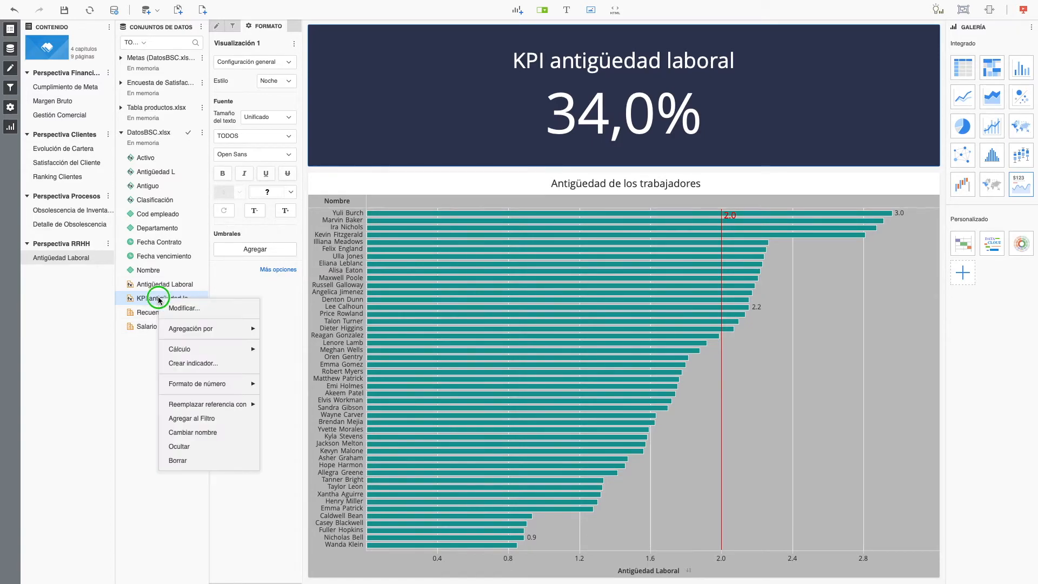
left_click(187, 363)
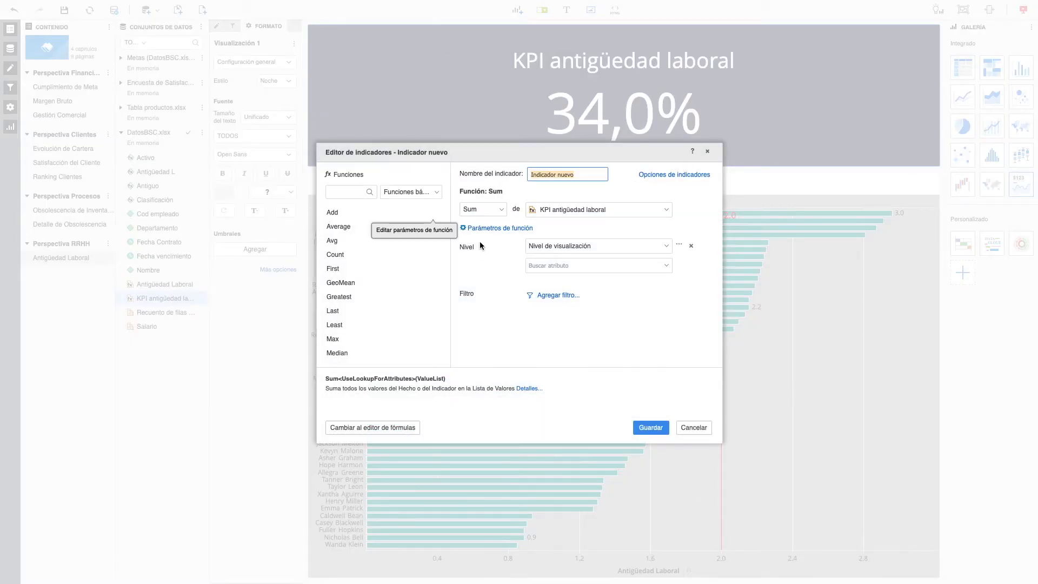
type("Empleados que")
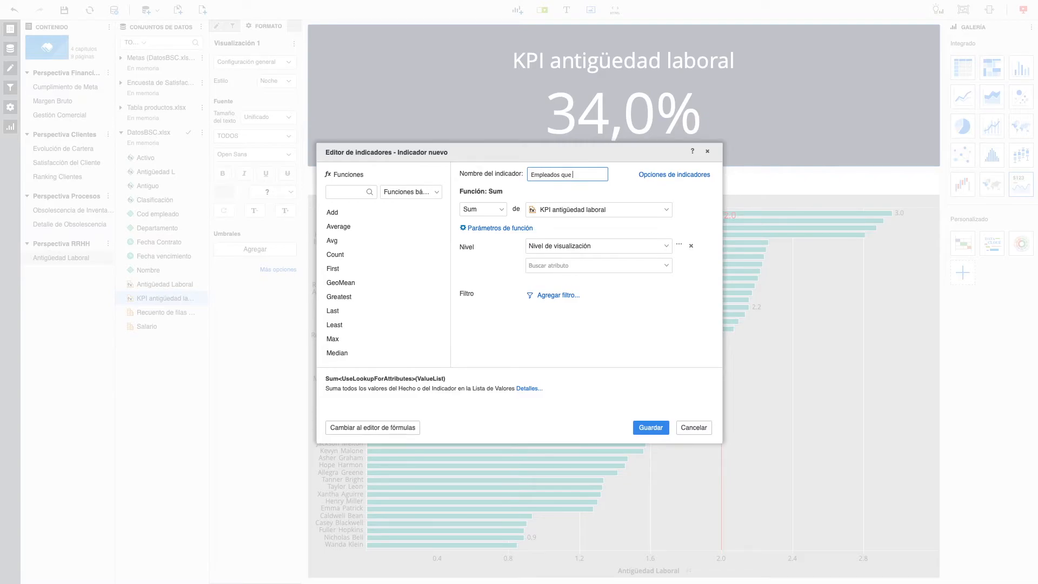
type("cumple meta de")
key("BackSpace")
key("BackSpace")
key("BackSpace")
left_click(359, 427)
Define the "Empleados que cumple meta" indicator as Sum(Antiguo) using the Antiguo attribute of DatosBSC.xlsx, validate it and save it.
left_click(535, 239)
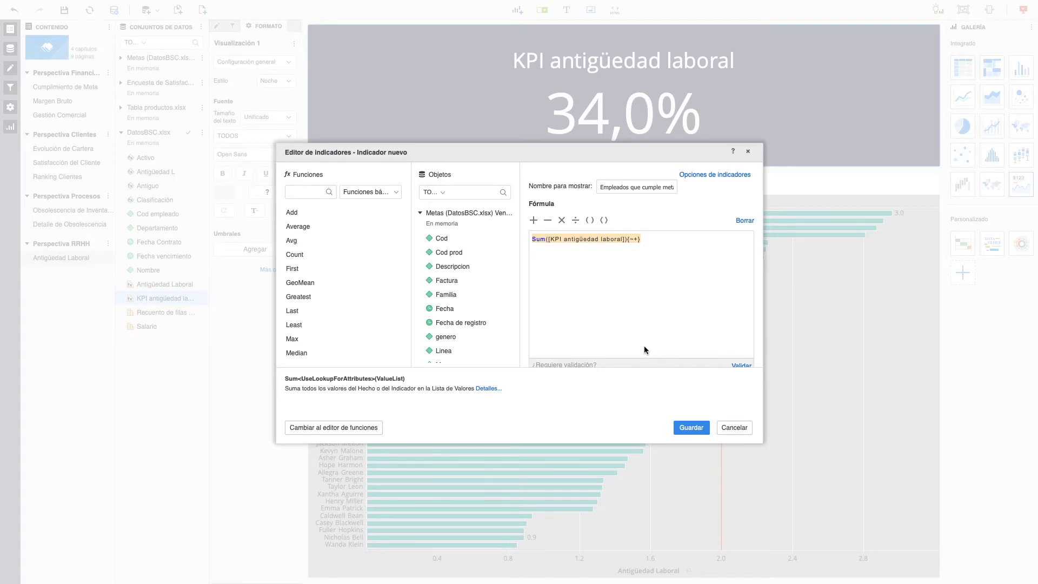
type("sum")
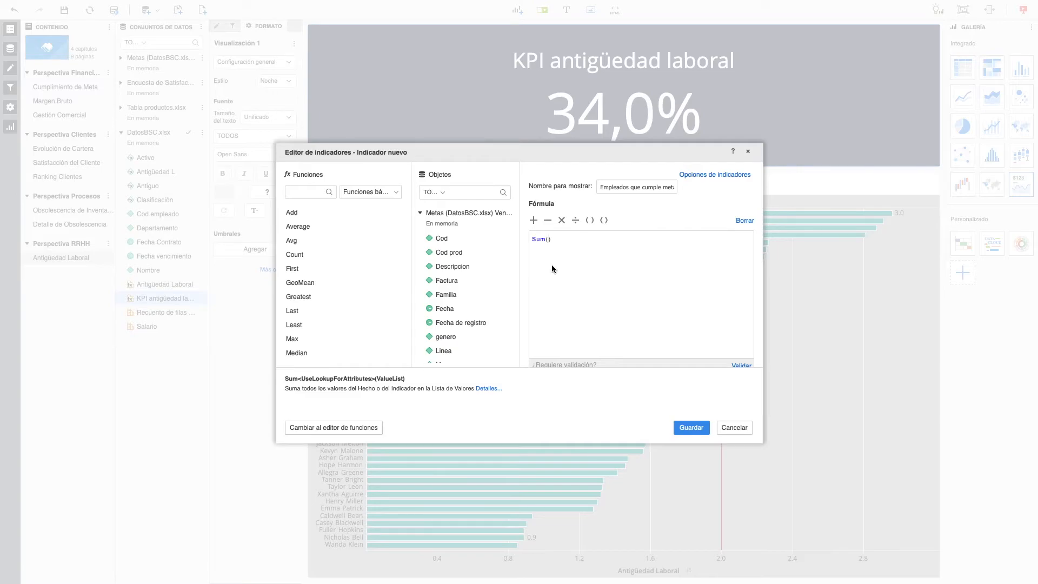
scroll(463, 329, "down", 10)
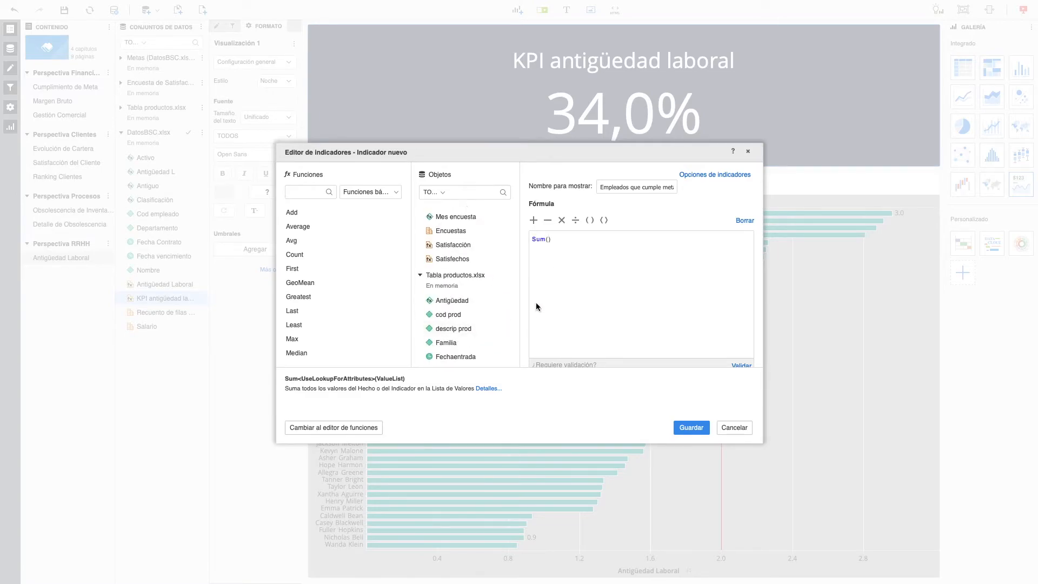
scroll(443, 329, "down", 5)
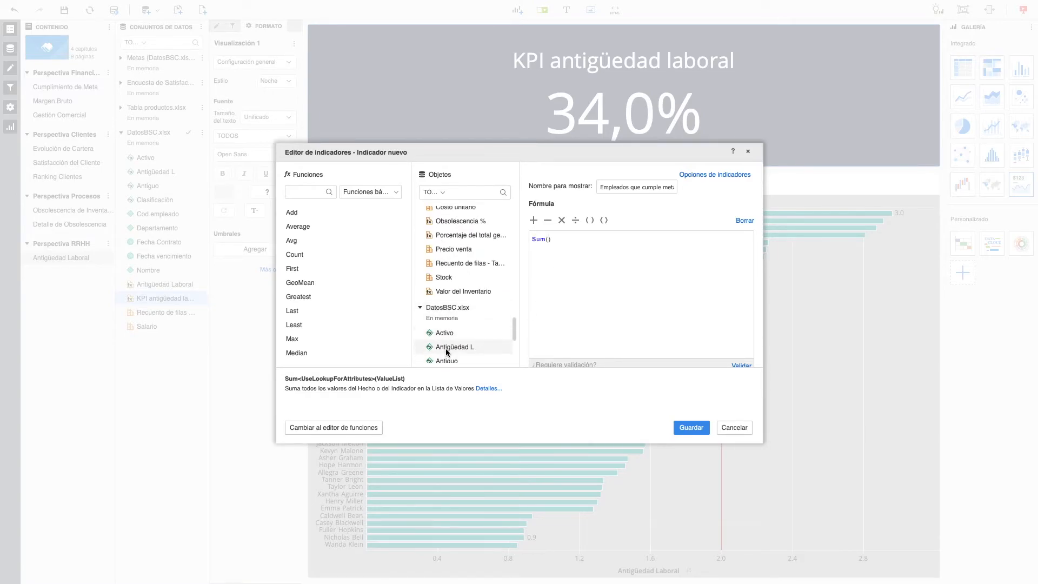
double_click(446, 350)
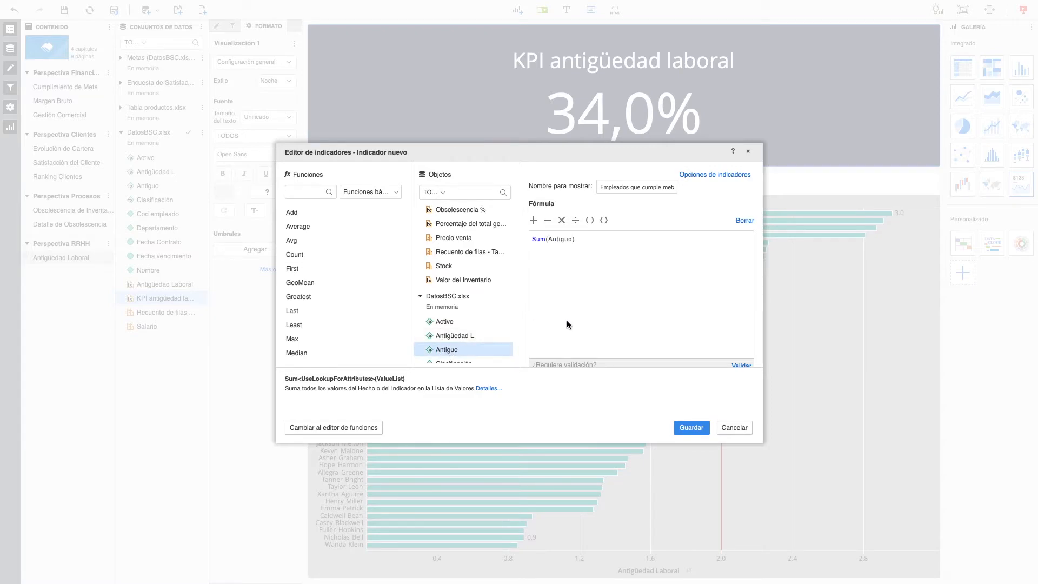
left_click(741, 365)
left_click(692, 428)
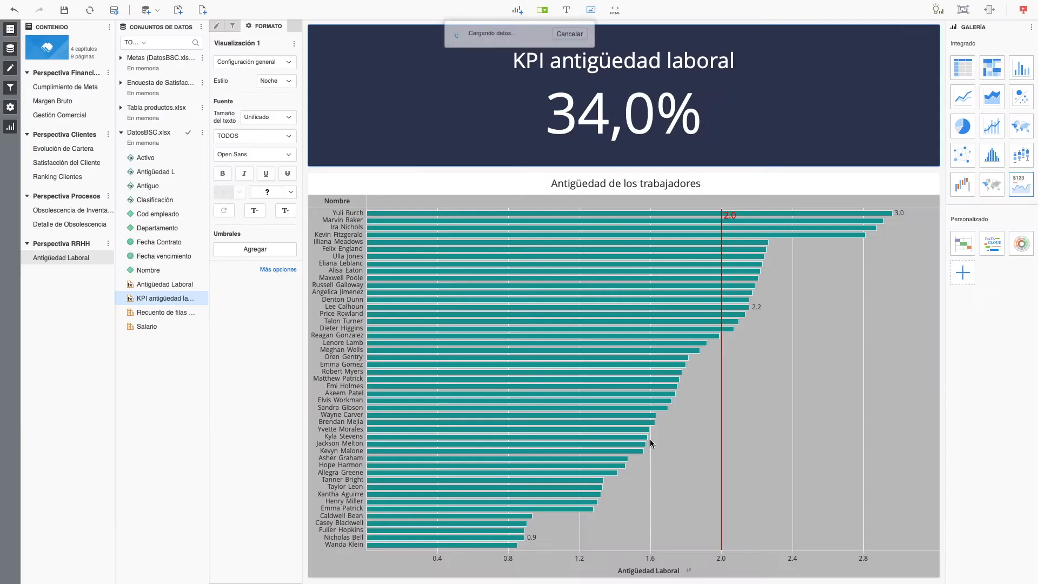
Add a KPI visualization beside the 34,0% KPI, showing the "Empleados que cumple meta" indicator.
left_click(517, 10)
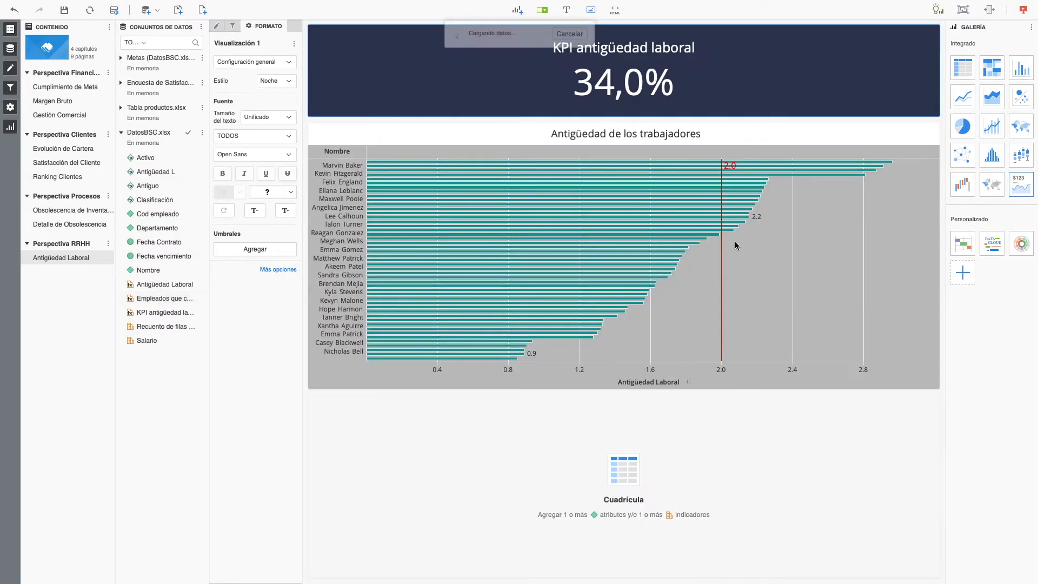
left_click_drag(695, 449, 920, 103)
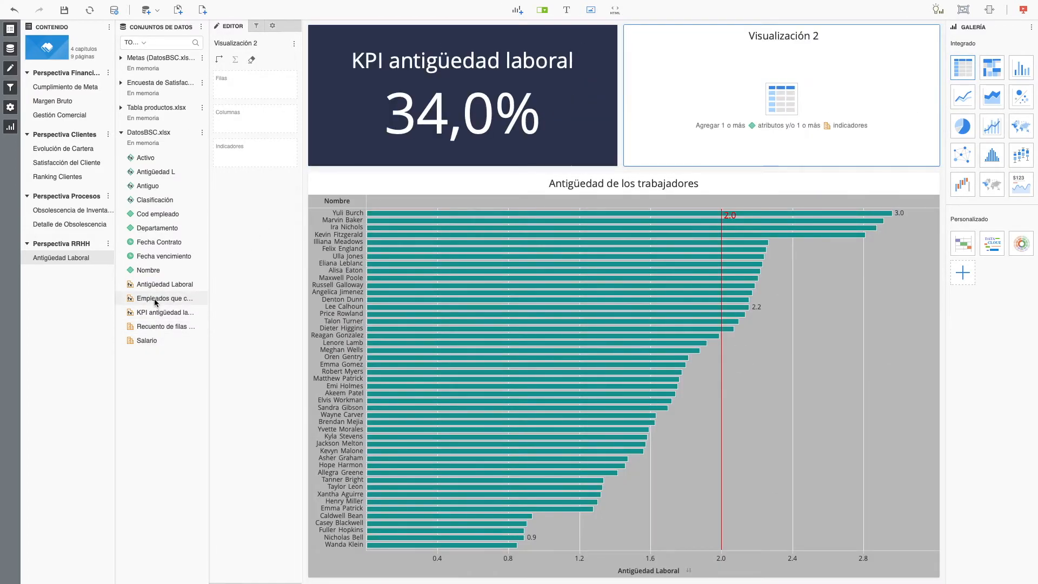
left_click(1021, 184)
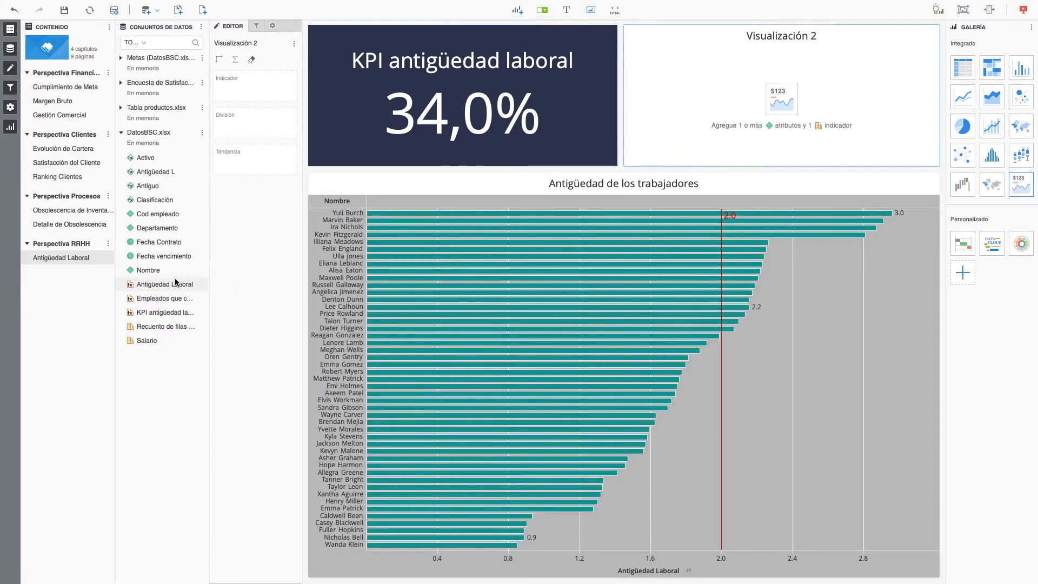
left_click_drag(153, 304, 723, 116)
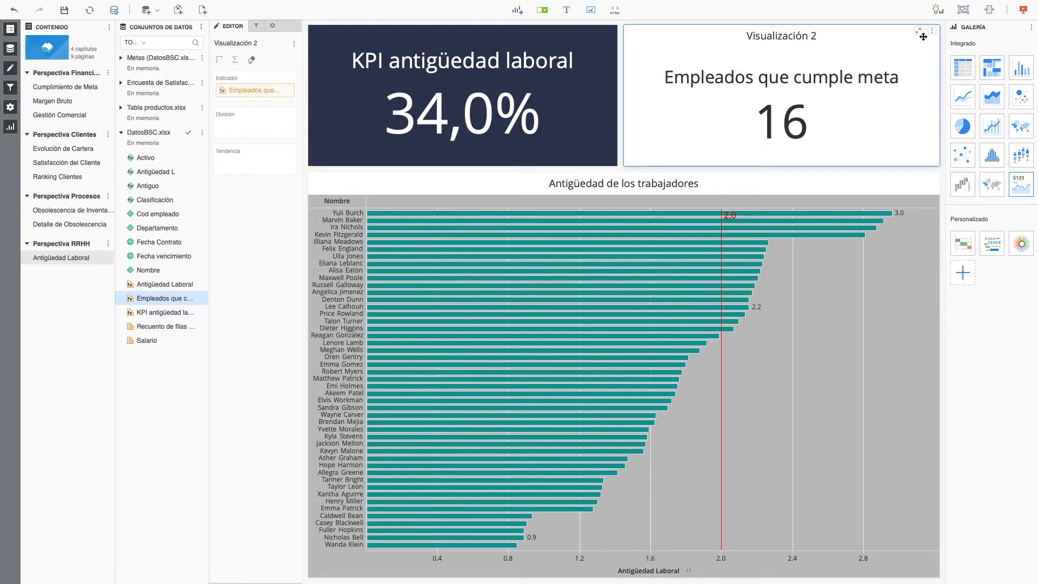
Hide the title bar of Visualización 2.
left_click(932, 31)
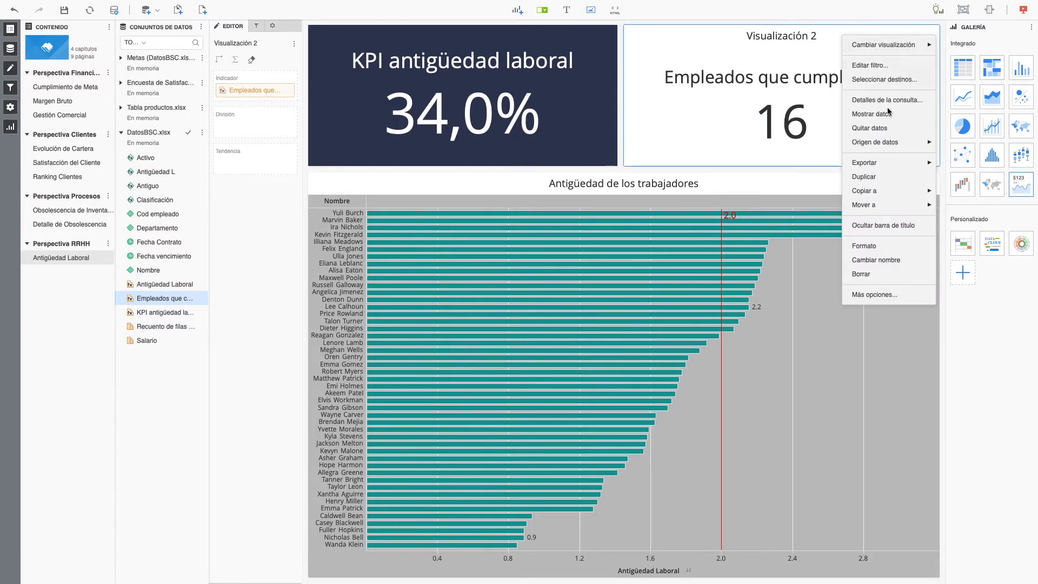
left_click(933, 32)
right_click(934, 32)
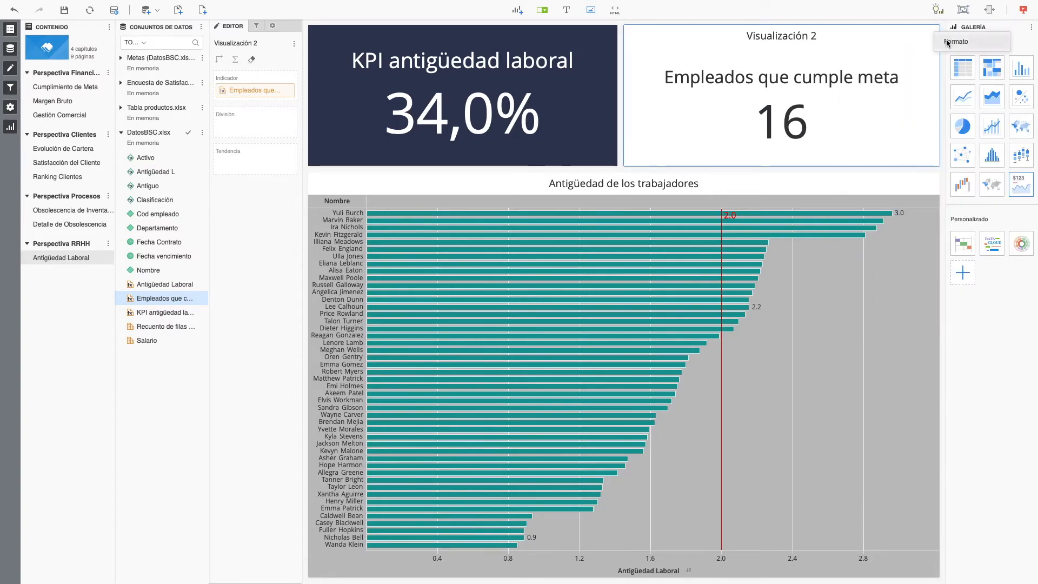
left_click(954, 42)
left_click(217, 95)
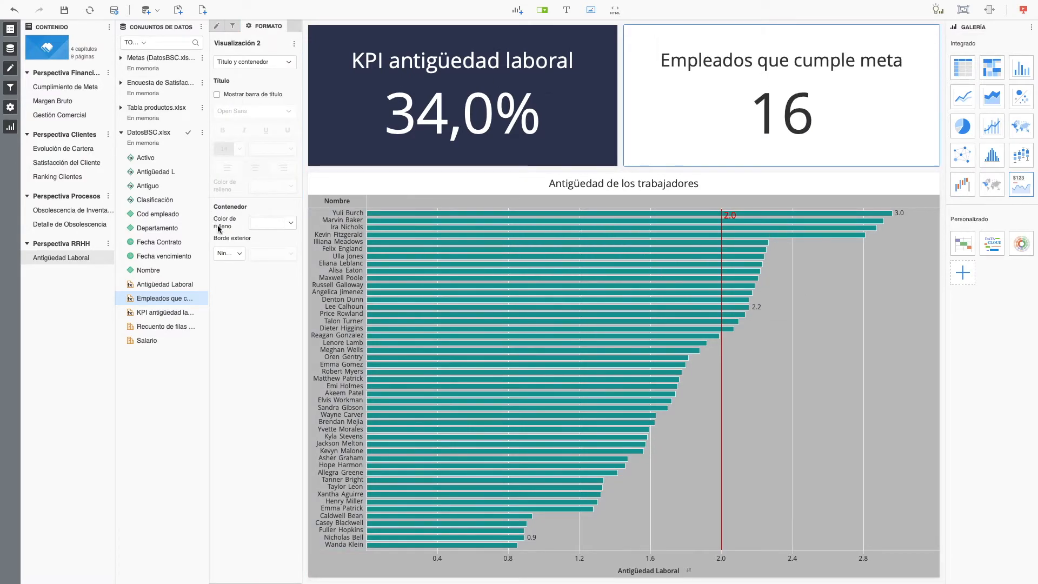
Give Visualización 2 a custom style with a dark red area fill and white text.
left_click(290, 62)
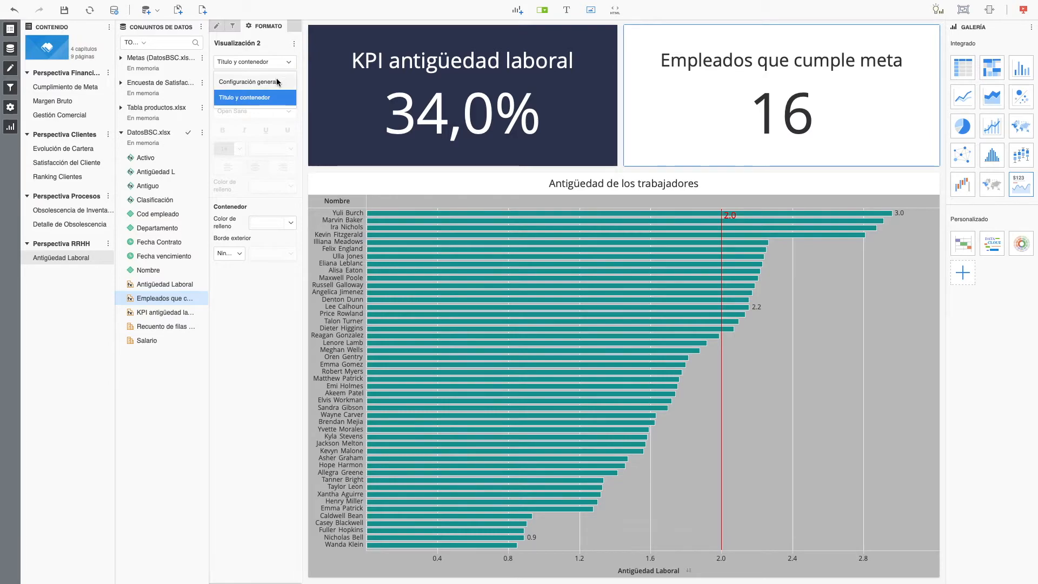
left_click(268, 82)
left_click(289, 81)
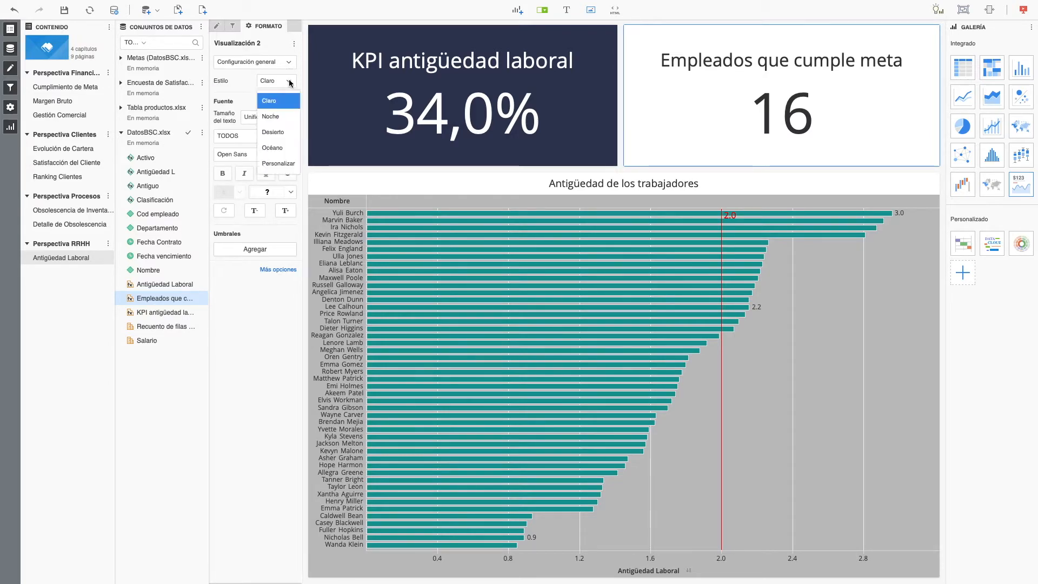
left_click(279, 163)
left_click(238, 111)
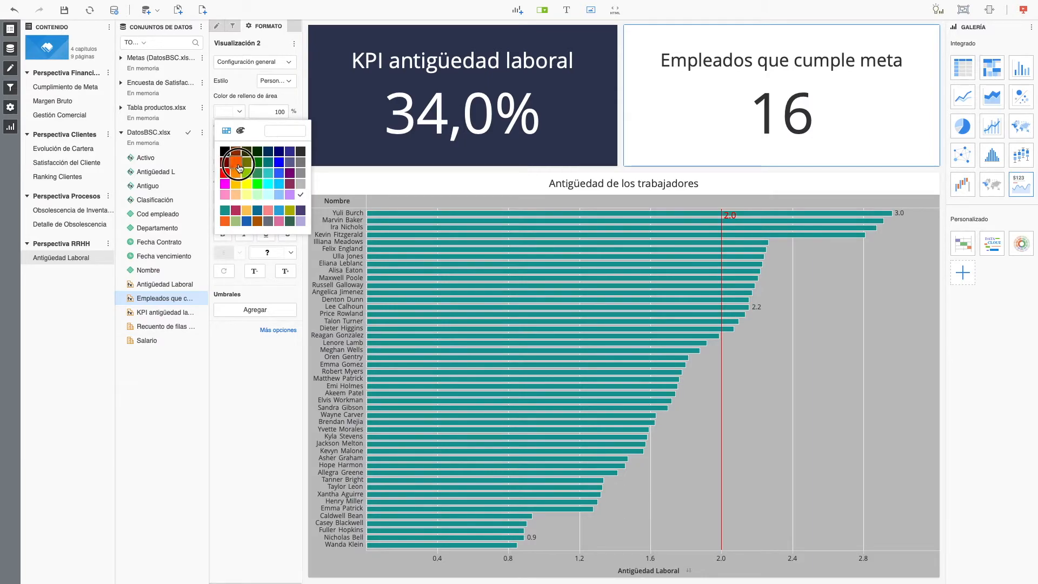
left_click(237, 163)
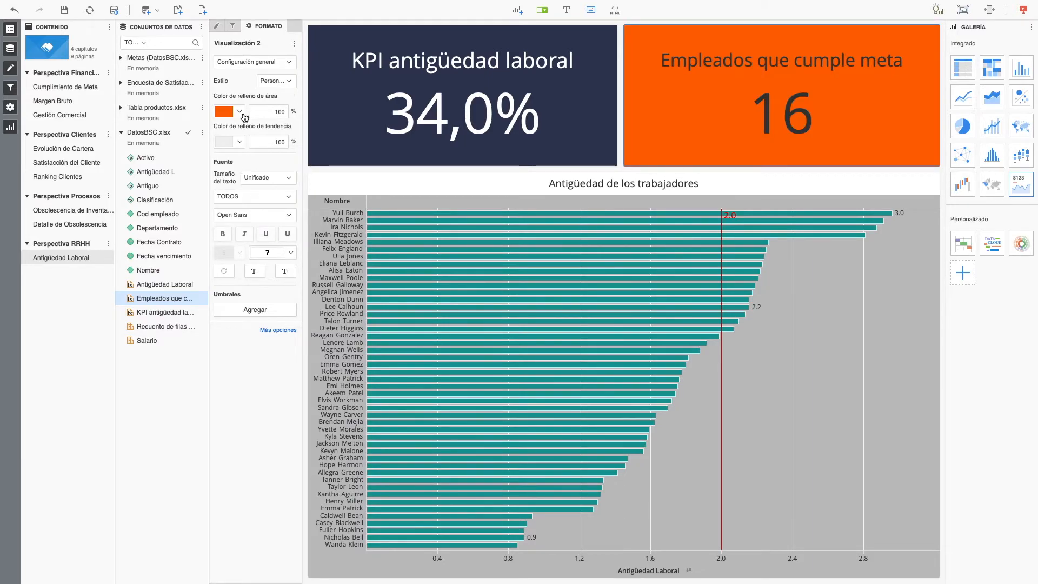
left_click(240, 111)
left_click(226, 162)
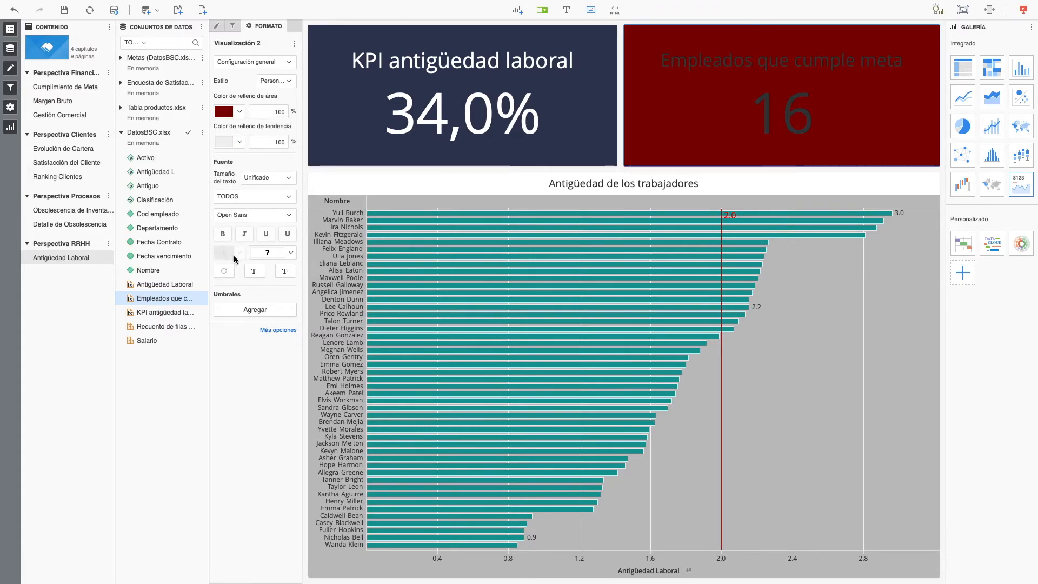
left_click(291, 256)
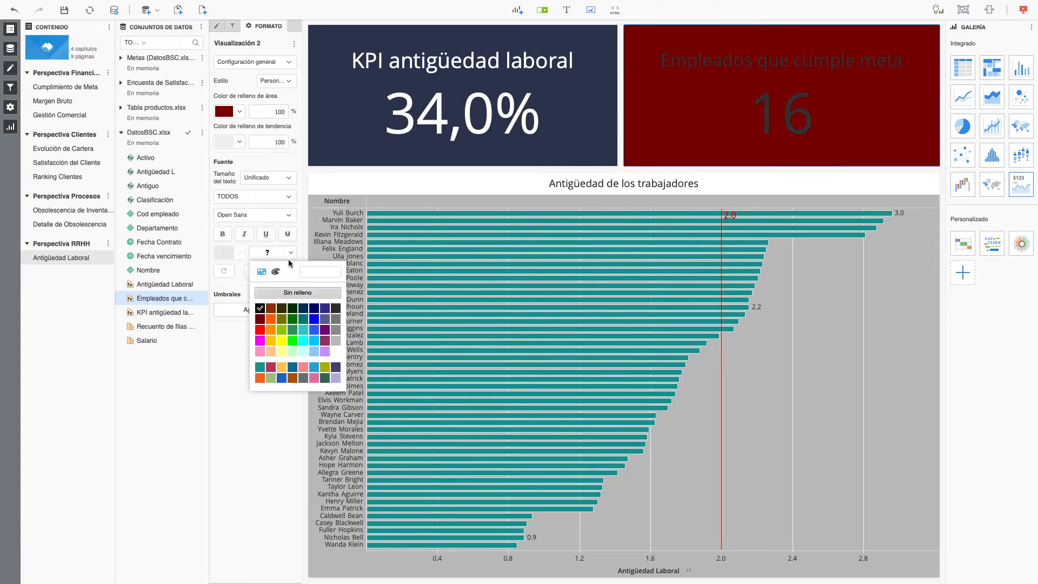
left_click(336, 352)
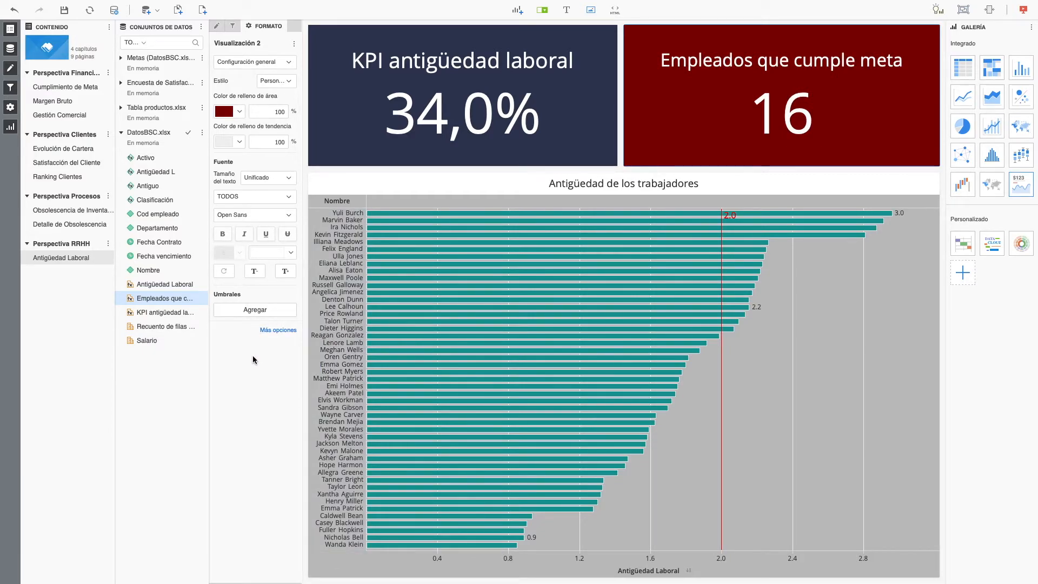
Add a third KPI visualization at the end of the KPI row, showing the row count of DatosBSC.xlsx.
left_click(518, 10)
left_click_drag(765, 395, 944, 130)
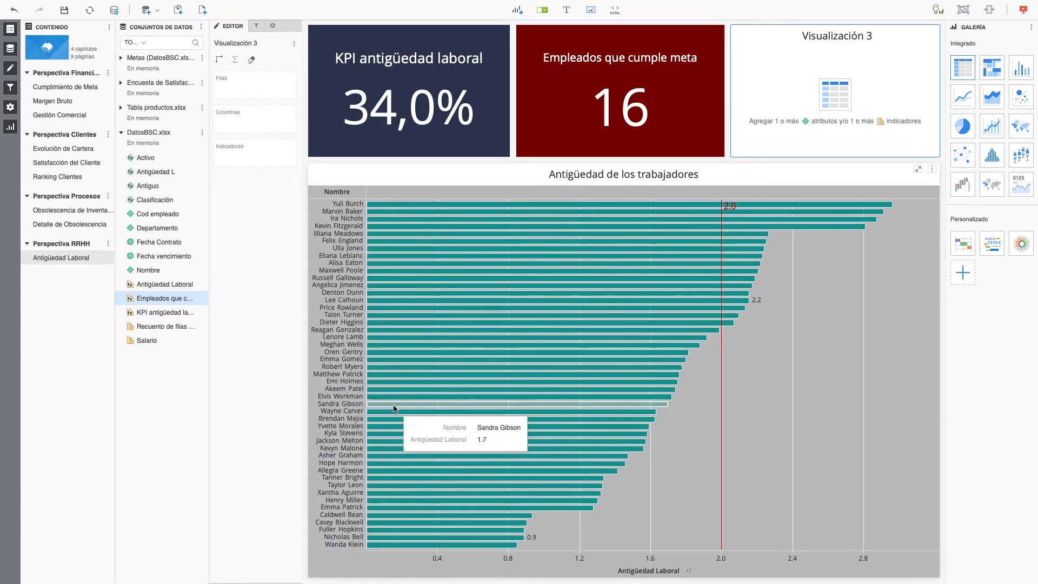
right_click(165, 329)
left_click_drag(165, 329, 836, 132)
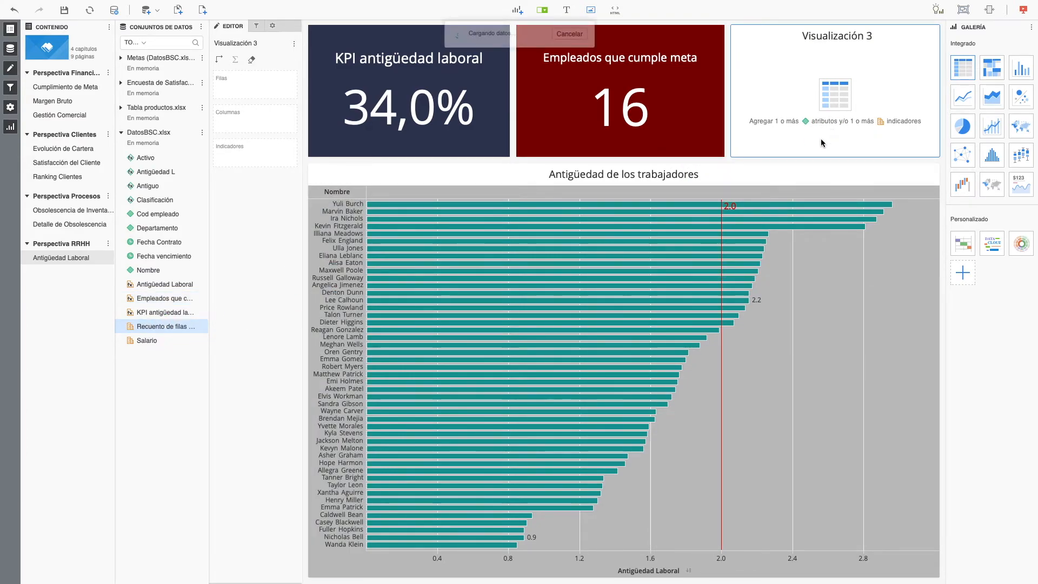
left_click(1022, 183)
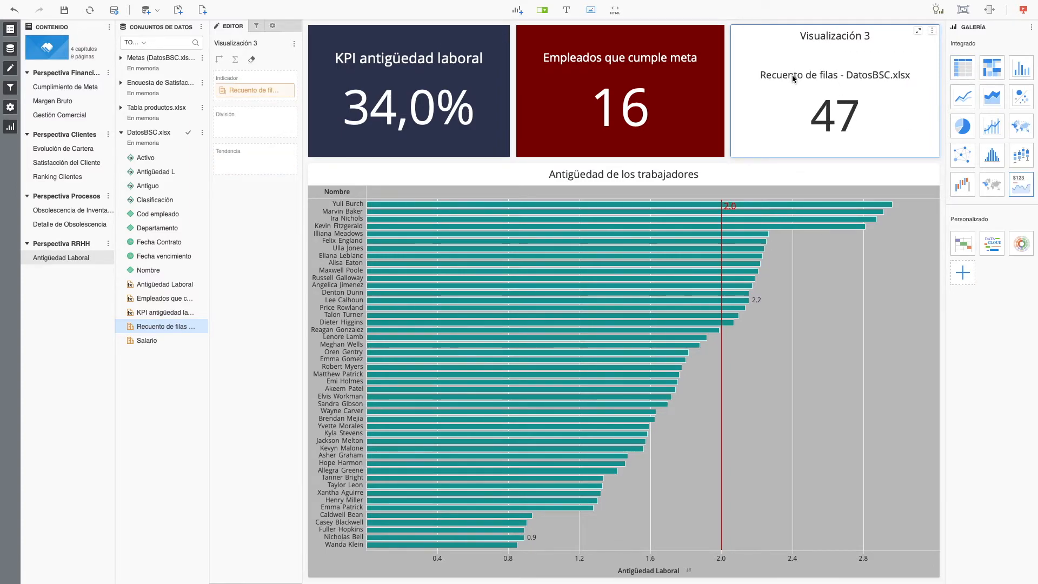
Rename the row count indicator of DatosBSC.xlsx to "Empleados activos".
right_click(172, 328)
left_click(205, 460)
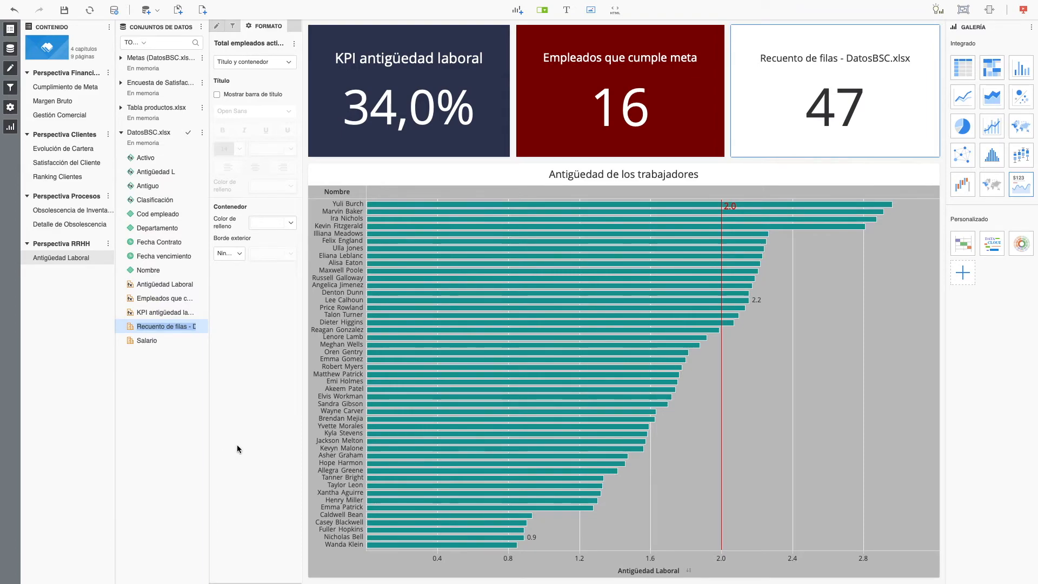
type("Empleados activos")
key("Return")
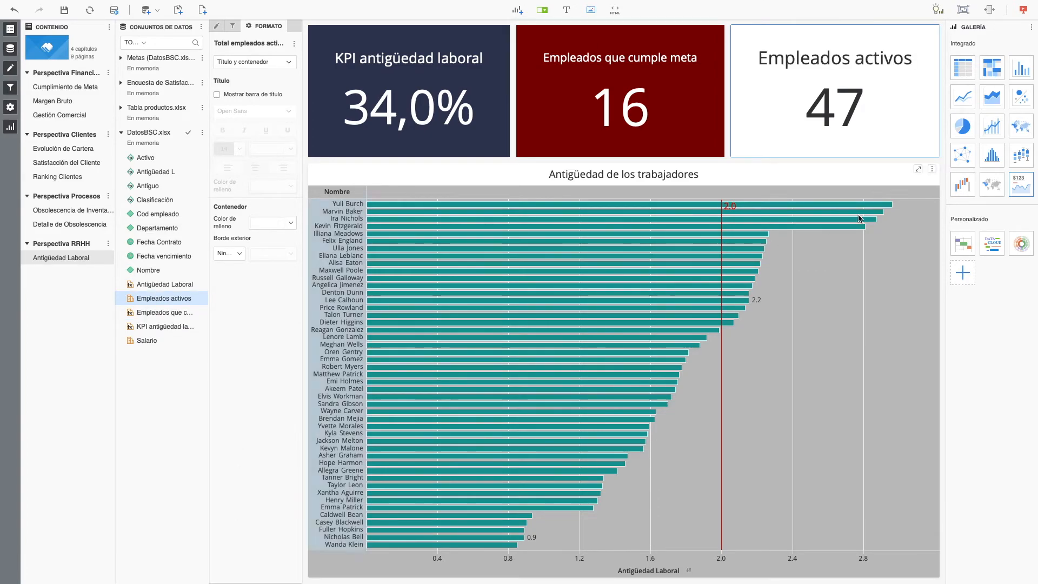
Apply the Noche style to the "Empleados activos" KPI visualization.
left_click(938, 32)
left_click(950, 42)
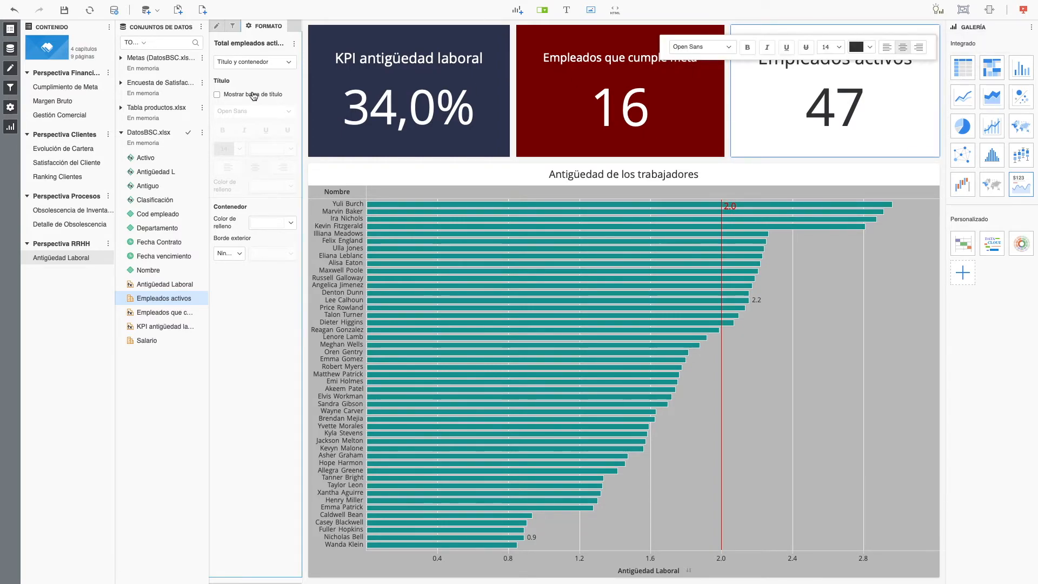
left_click(269, 62)
left_click(265, 71)
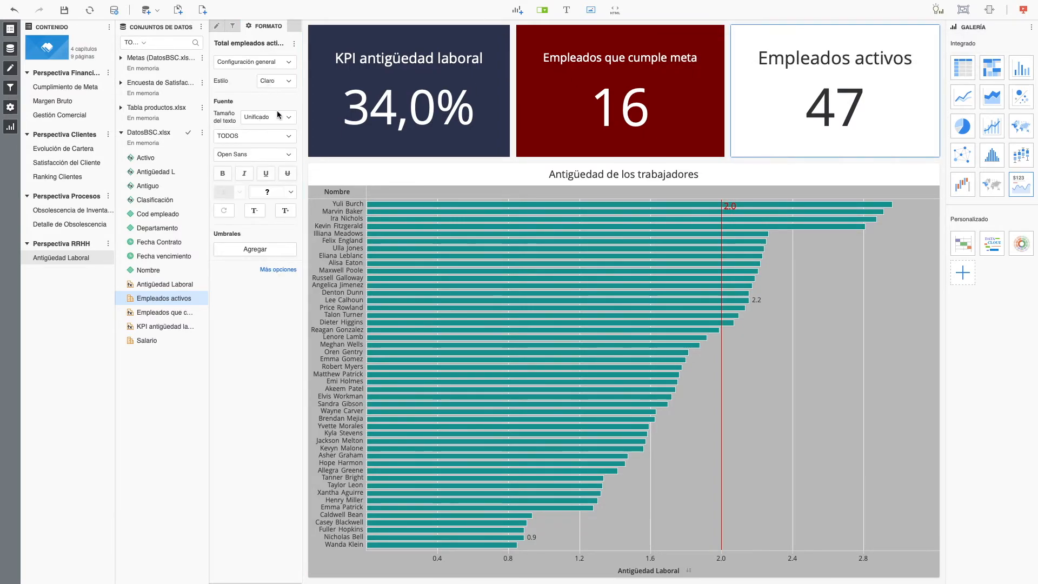
left_click(276, 80)
left_click(278, 116)
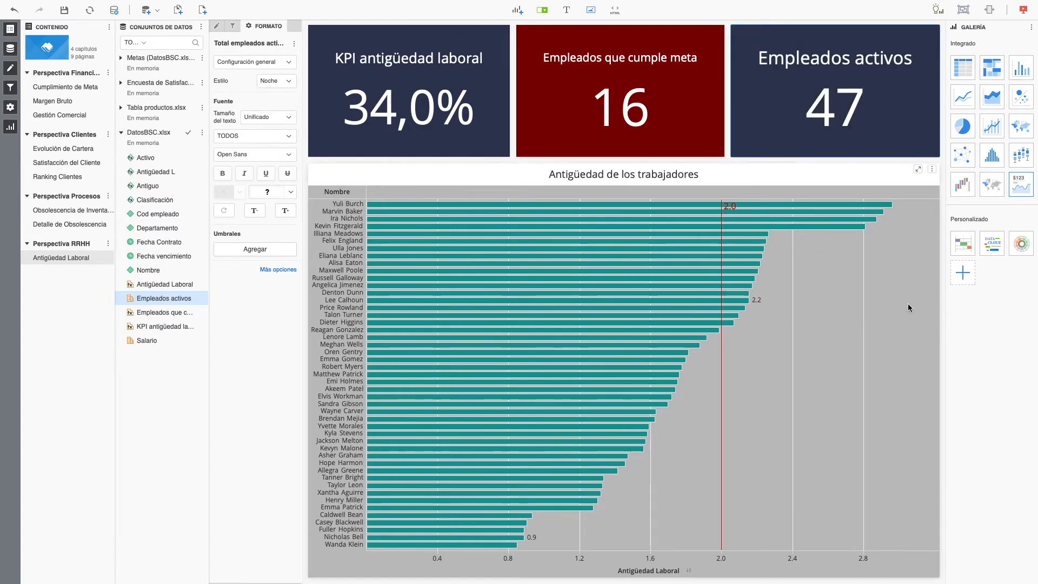
left_click(998, 394)
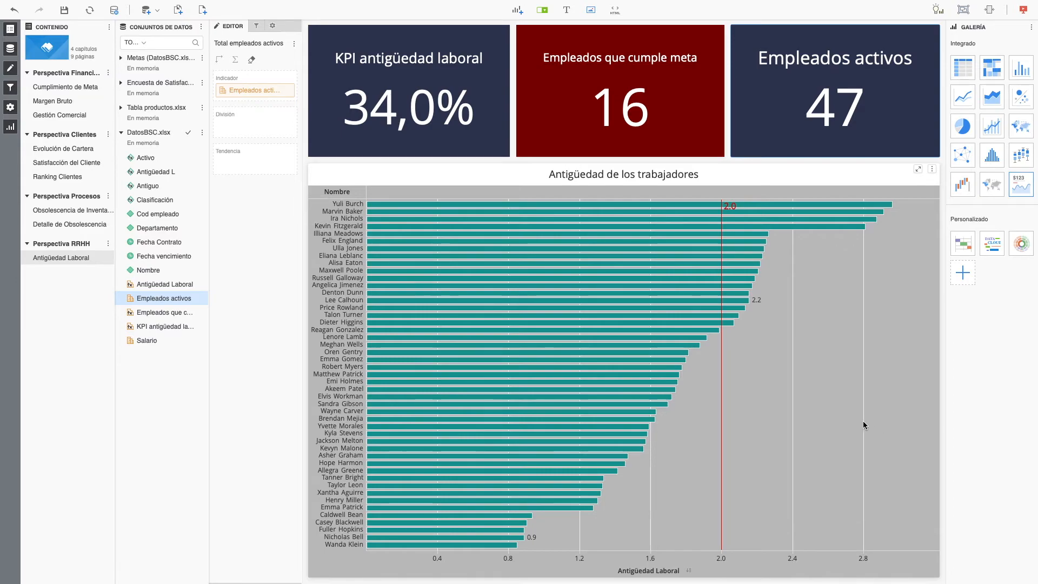
Add a pie chart visualization beside the "Antigüedad de los trabajadores" bar chart.
left_click(517, 10)
left_click_drag(877, 406, 937, 343)
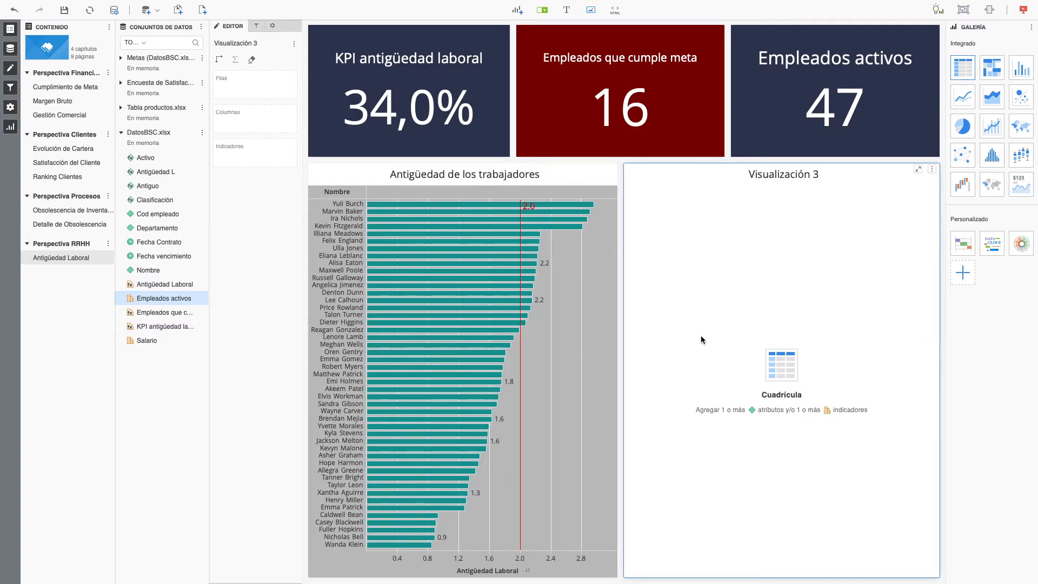
left_click(963, 126)
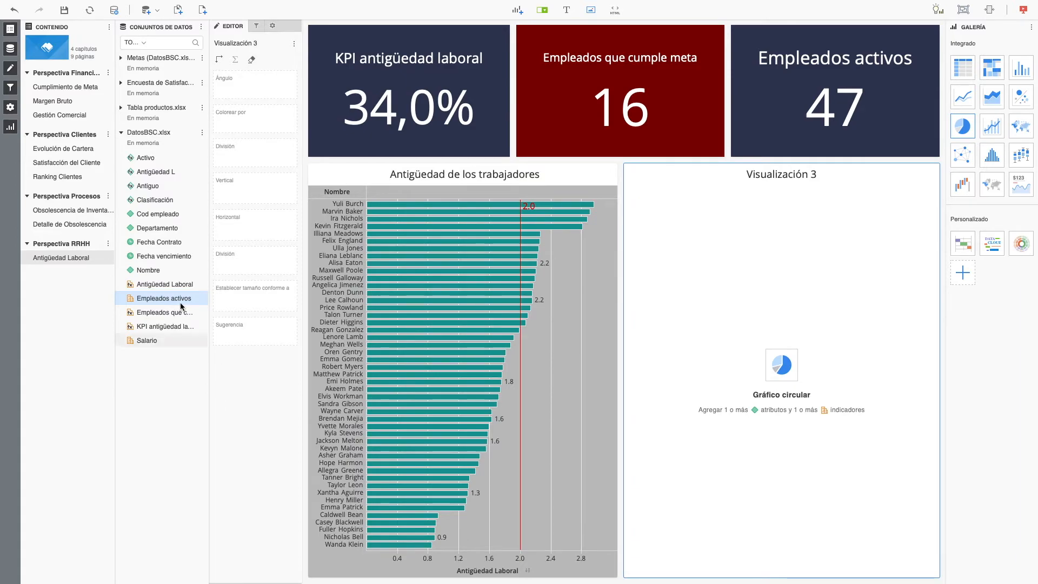
Use Salario as the pie chart's angle and Departamento as its colour and slice attribute.
left_click_drag(155, 226, 238, 94)
left_click_drag(156, 338, 250, 98)
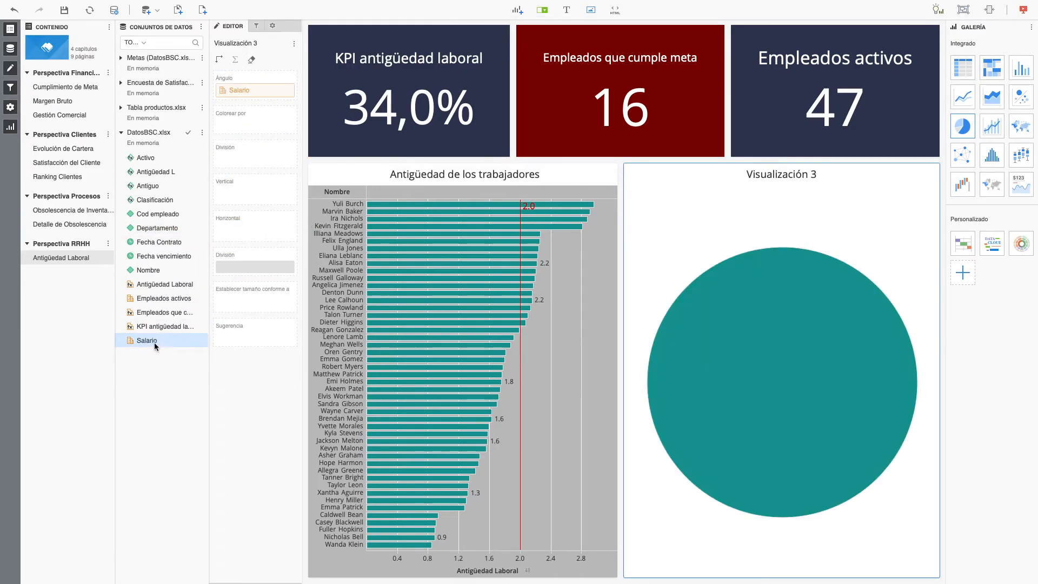
double_click(162, 229)
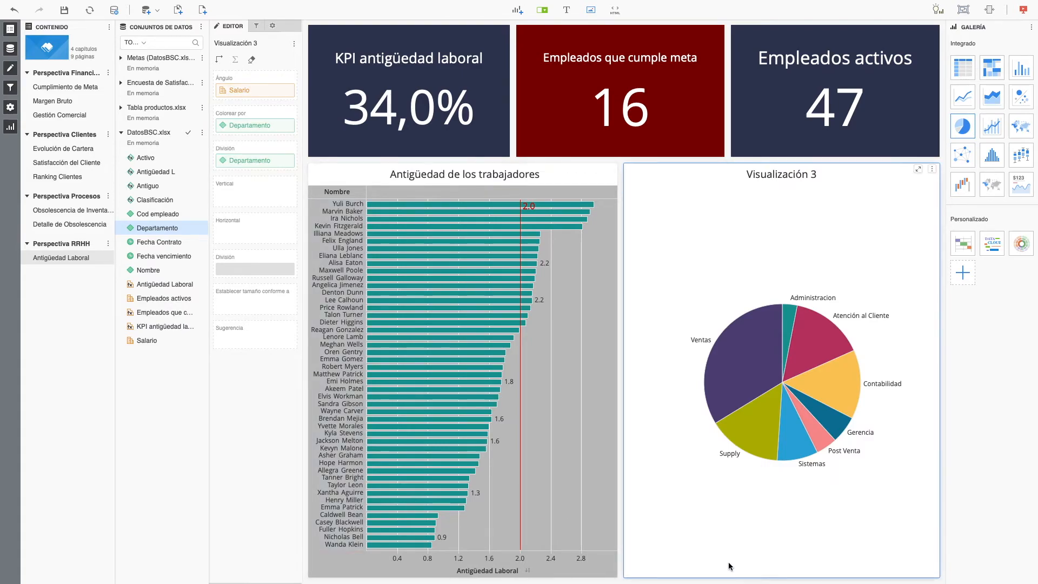
Format the pie chart's Salario values as currency with the $ symbol placed as Izquierda con espacio.
mouse_move(742, 378)
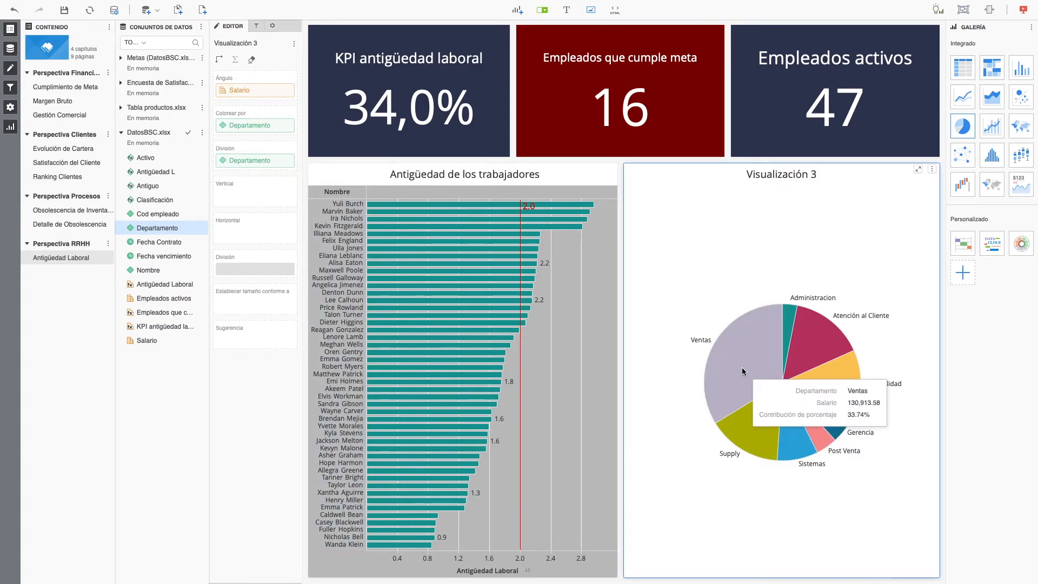
right_click(273, 93)
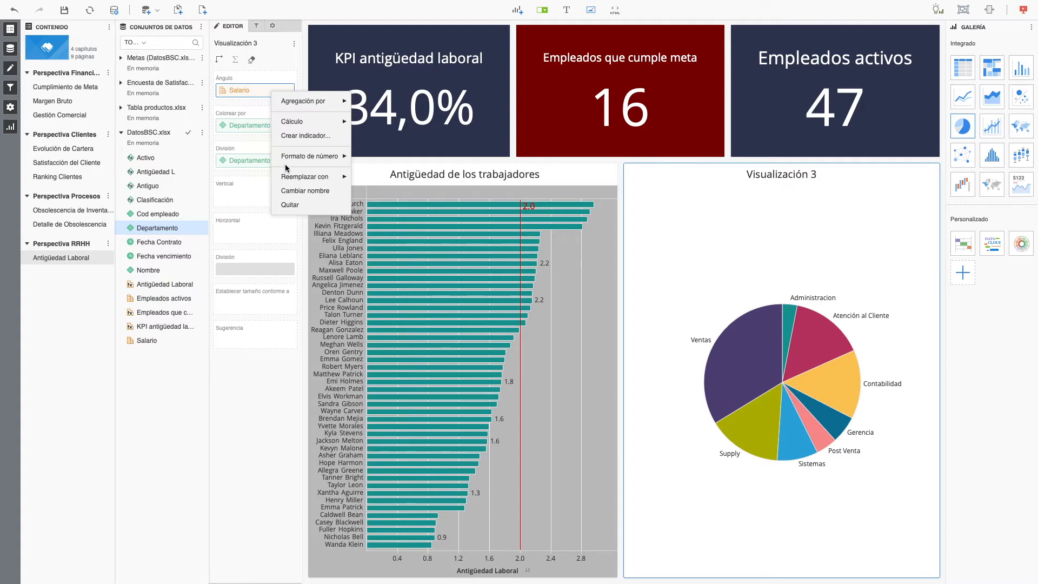
mouse_move(290, 162)
left_click(364, 180)
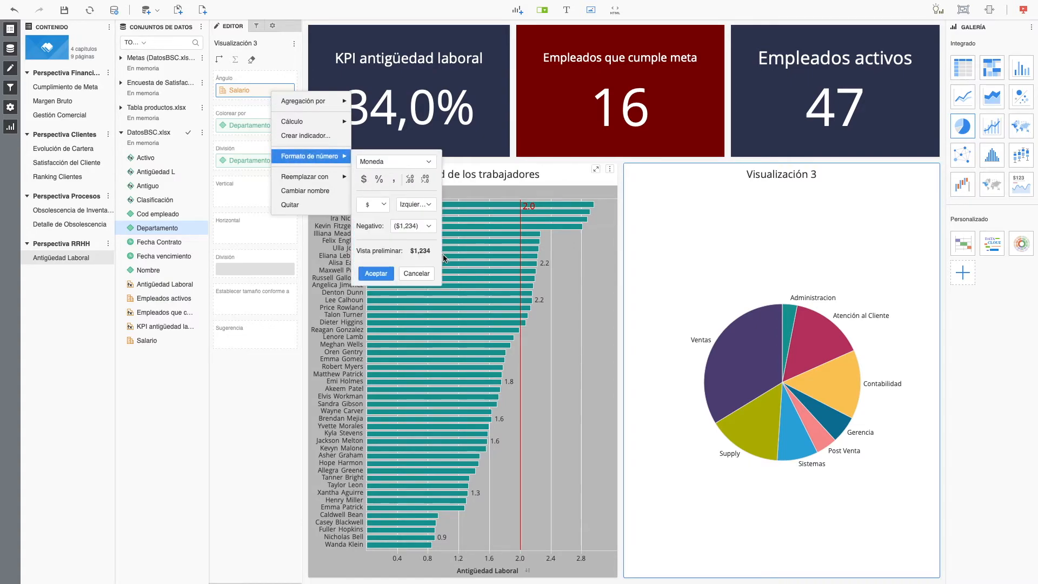
left_click(422, 209)
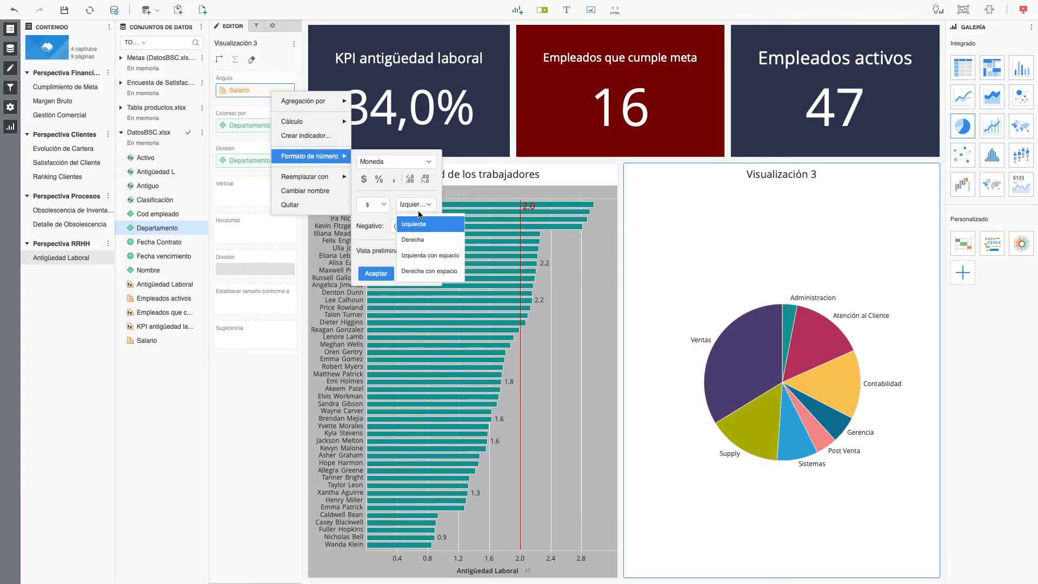
left_click(413, 255)
left_click(378, 273)
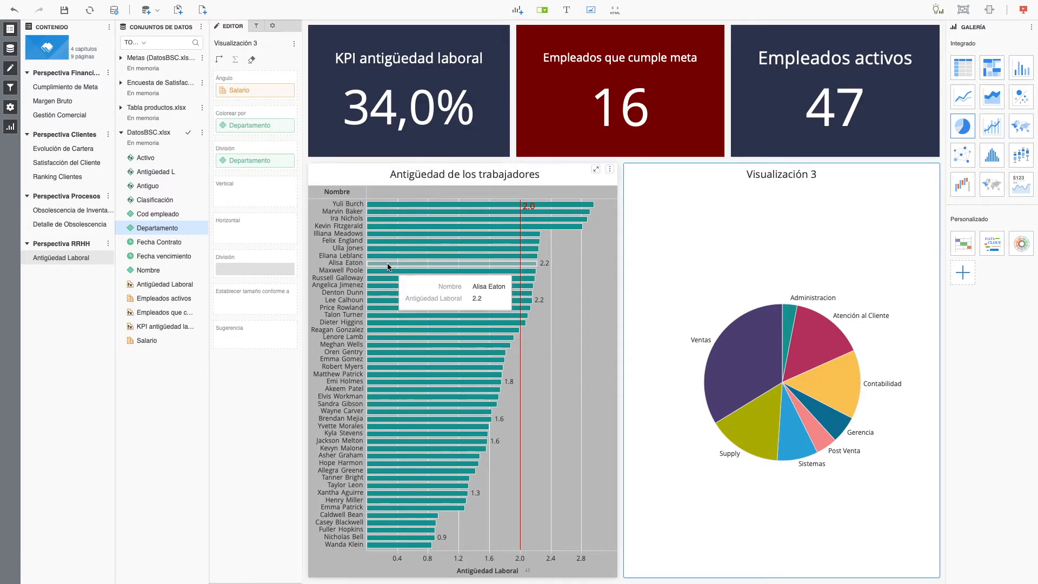
mouse_move(773, 379)
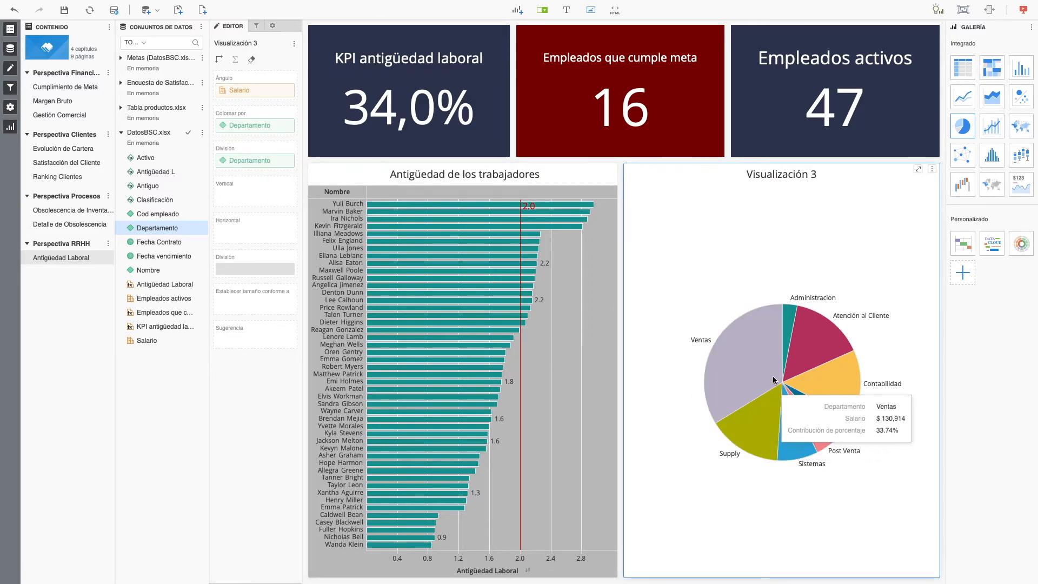
Rename the pie chart visualization as "Proporción de la nómina por Departamento".
double_click(801, 177)
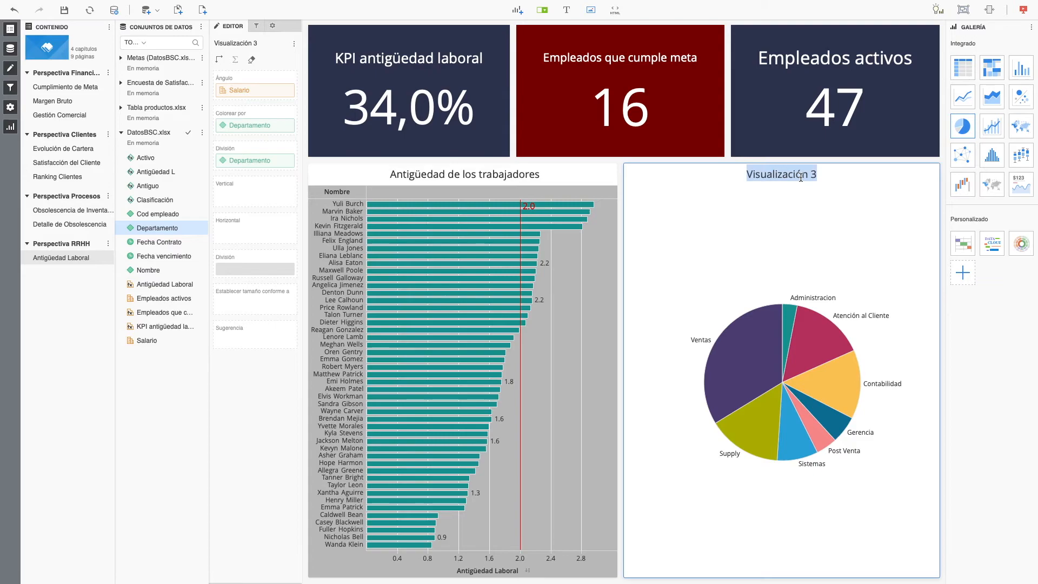
type("Mon")
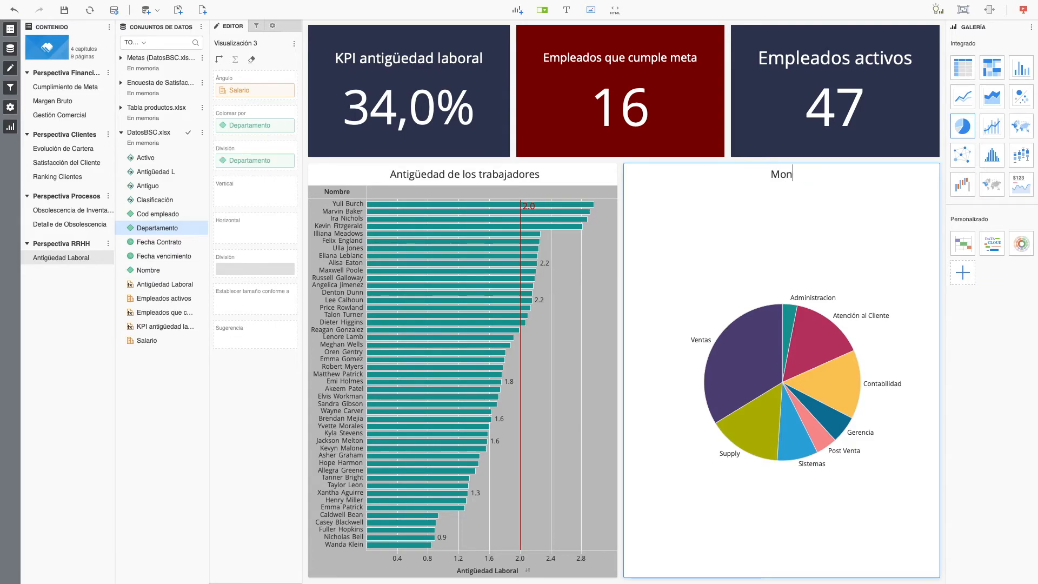
type("to mensua")
key("BackSpace")
key("BackSpace")
key("BackSpace")
key("BackSpace")
key("BackSpace")
key("BackSpace")
key("BackSpace")
key("BackSpace")
key("BackSpace")
key("BackSpace")
key("BackSpace")
type("Proporción de la nómina ")
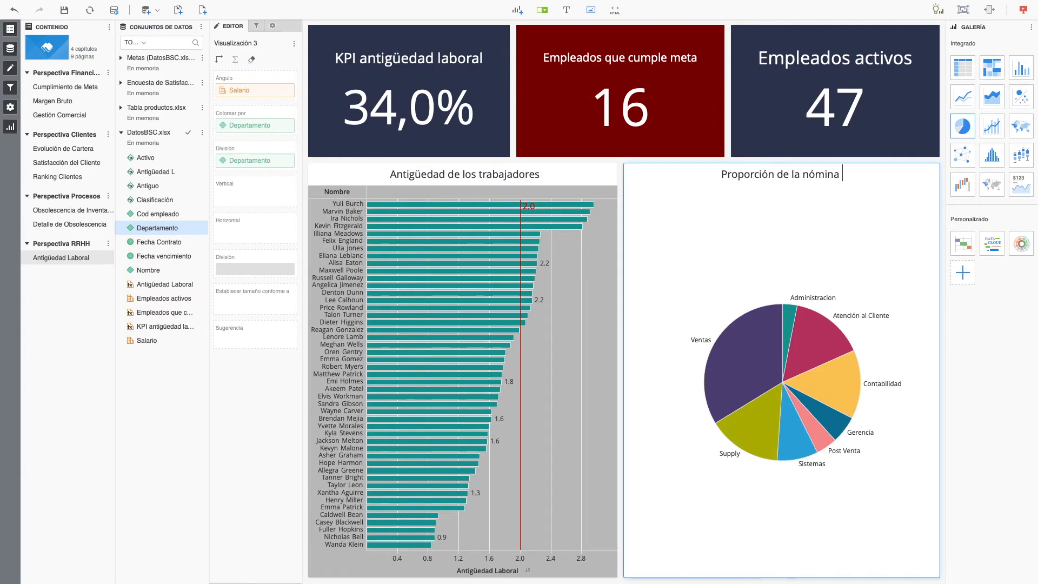
type("por Depar")
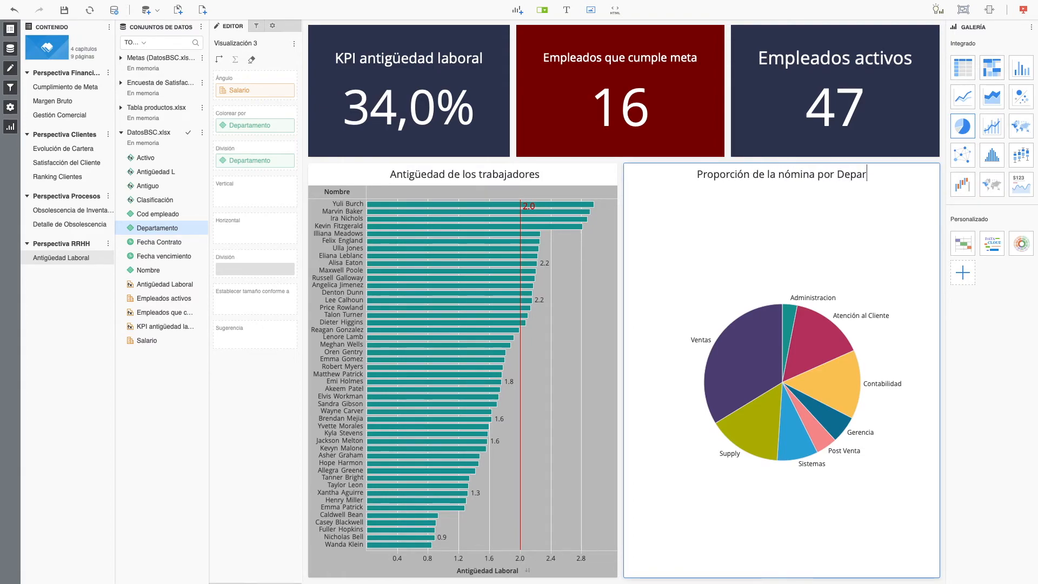
type("tamento")
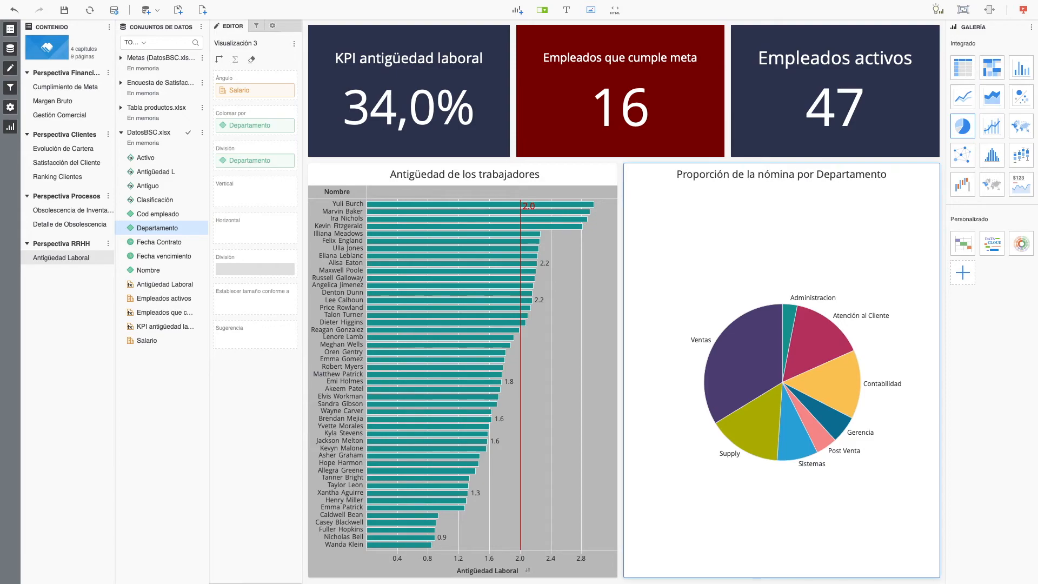
Set the pie chart's background to the same grey as the seniority bar chart.
right_click(756, 528)
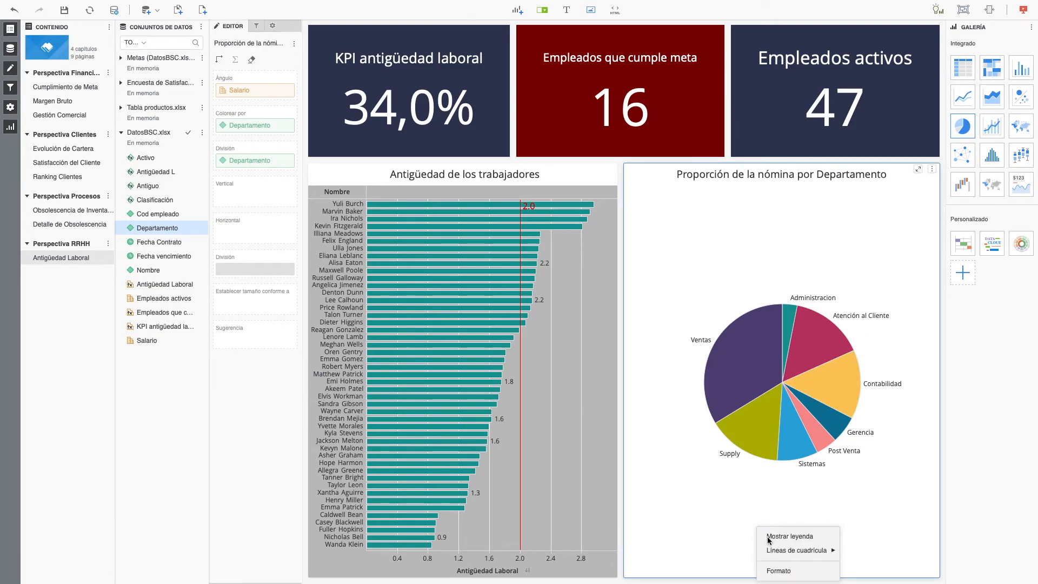
left_click(779, 571)
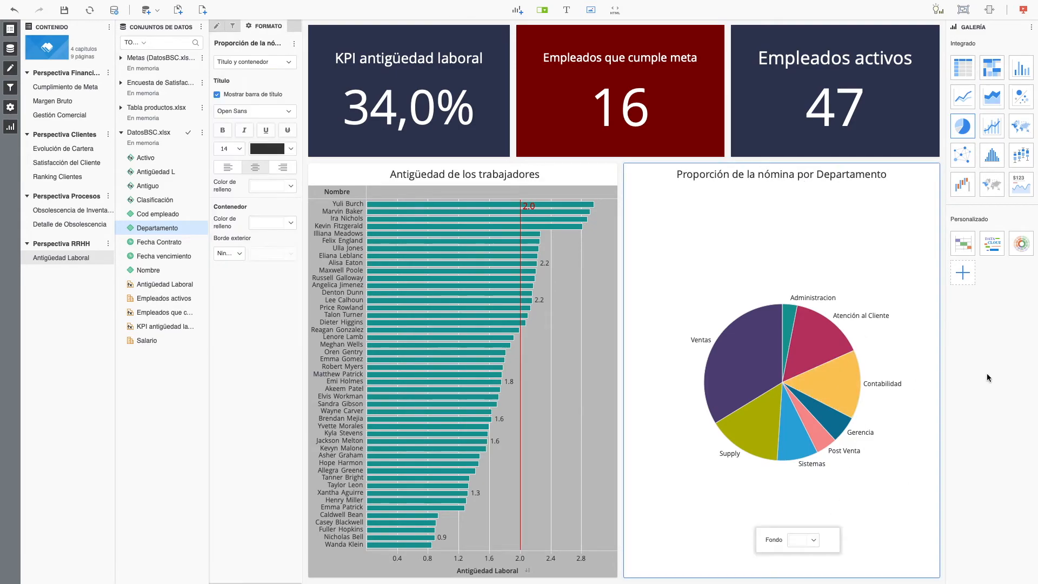
left_click(819, 540)
left_click(845, 483)
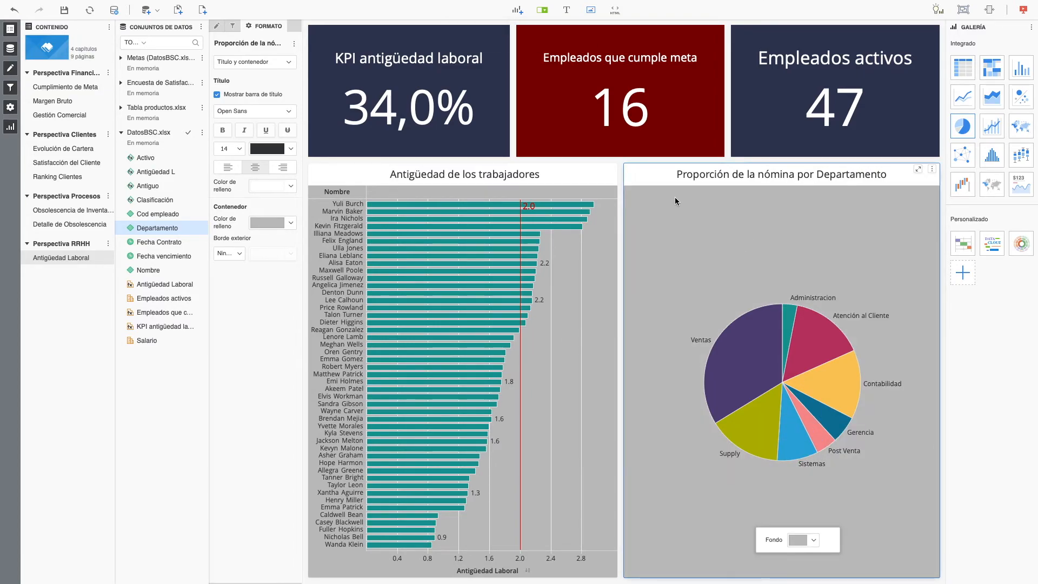
Add an "Antigüedad Laboral" text box above the KPIs, centred, size 14, bold and italic.
left_click(566, 10)
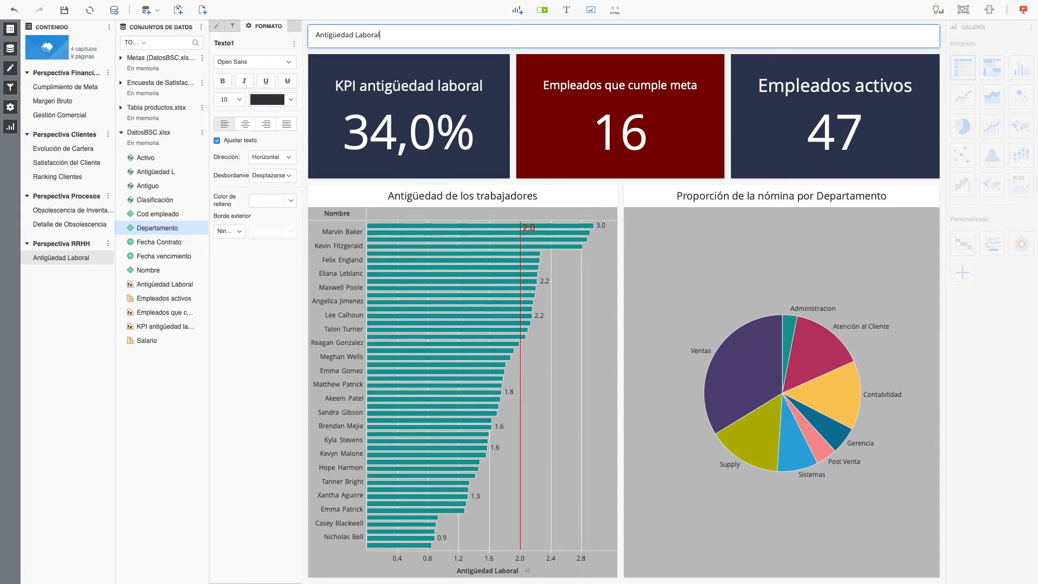
left_click(246, 126)
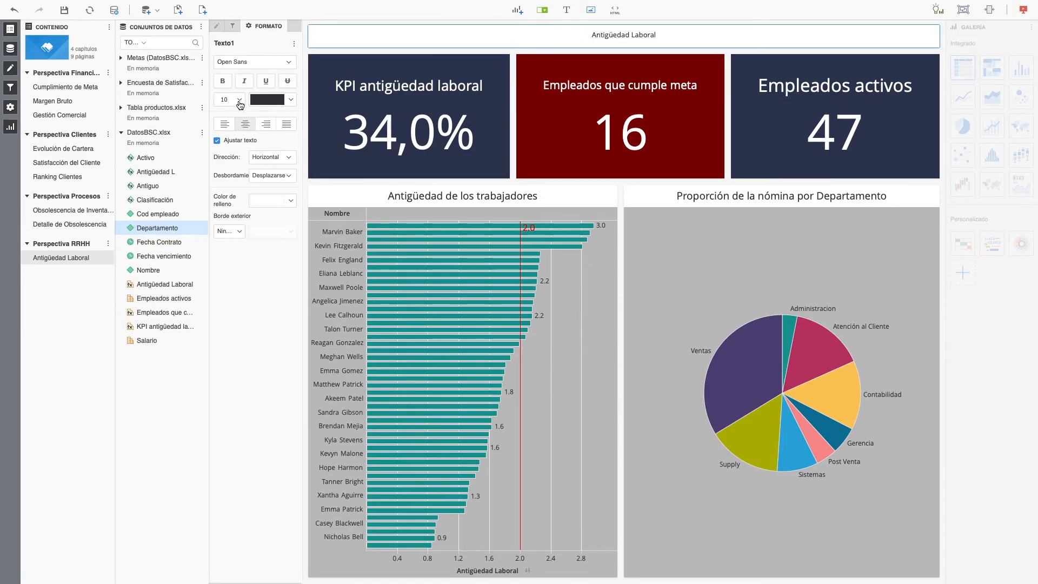
left_click(240, 100)
left_click(224, 165)
left_click(223, 82)
left_click(244, 81)
Give the "Antigüedad Laboral" heading a white font and a black fill.
left_click(289, 103)
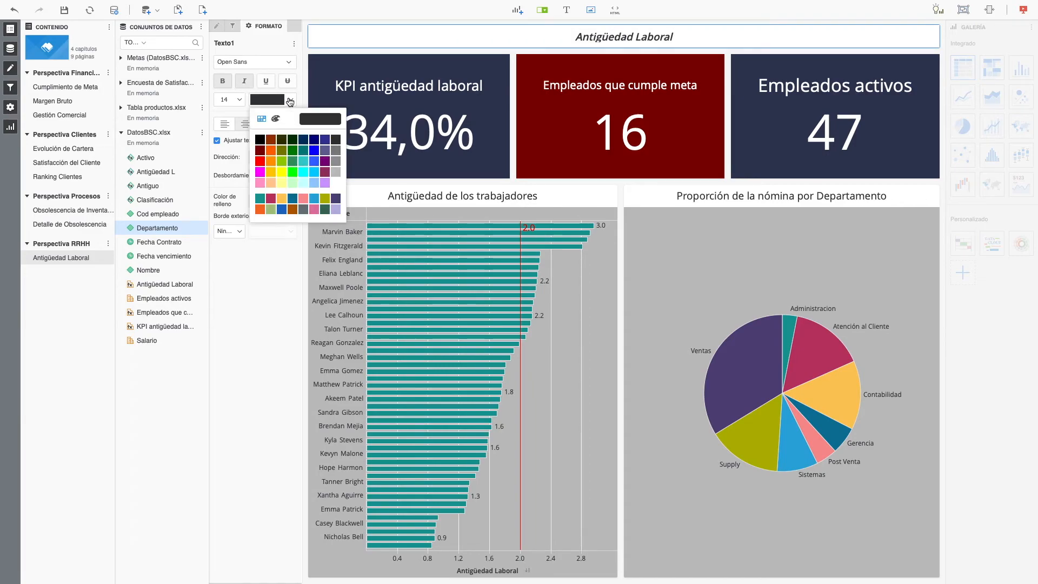
left_click(336, 185)
left_click(287, 203)
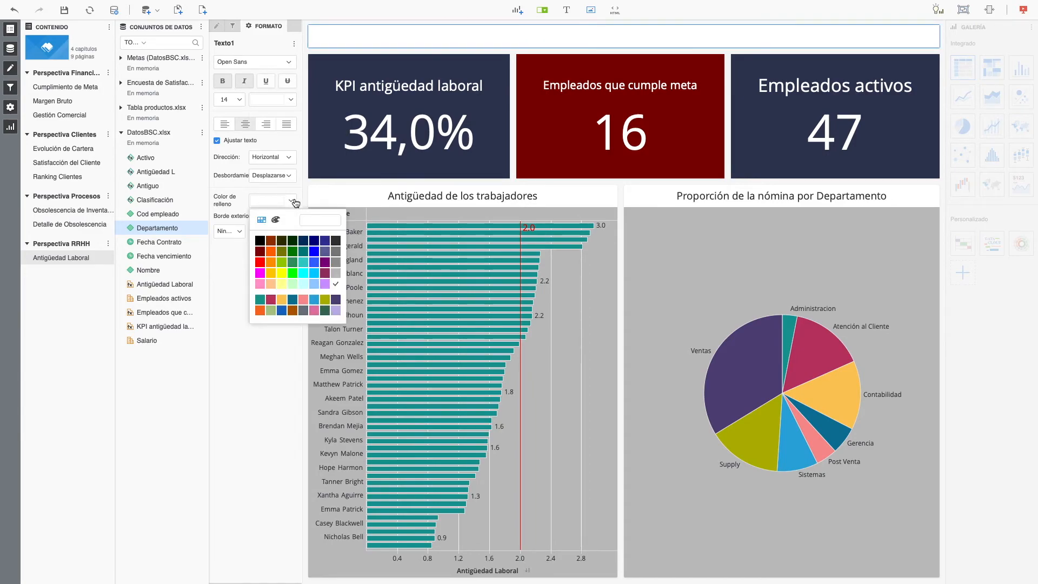
left_click(260, 240)
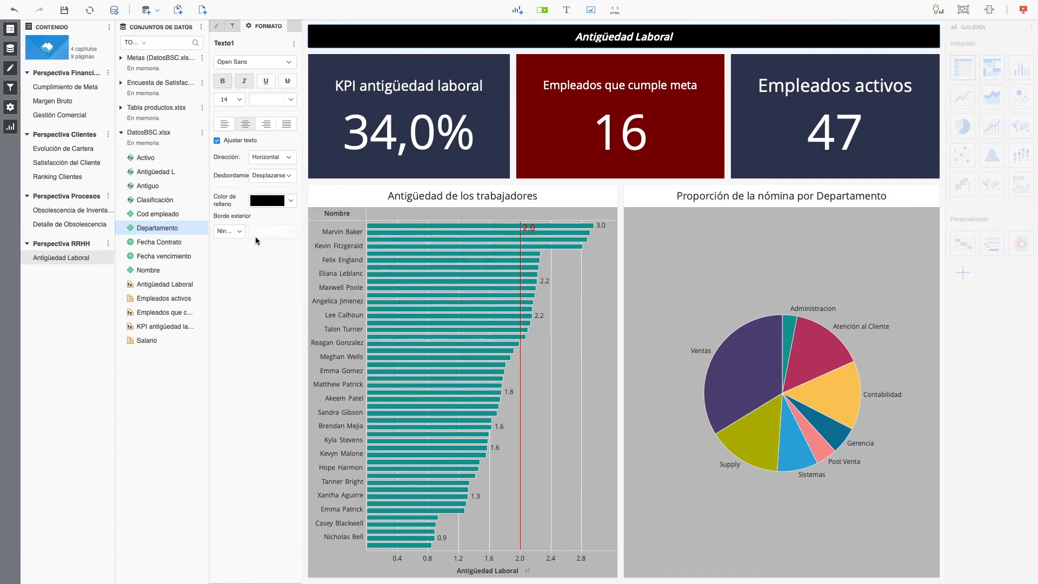
Insert the image "Curso BSC con MicroStrategy" from the imagenes folder above the heading.
left_click(591, 10)
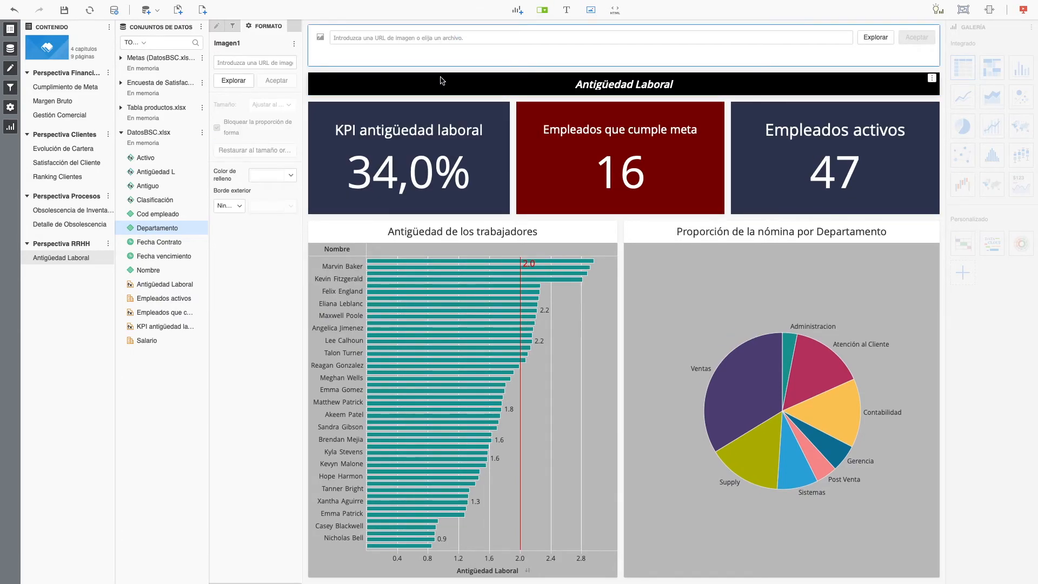
left_click(879, 42)
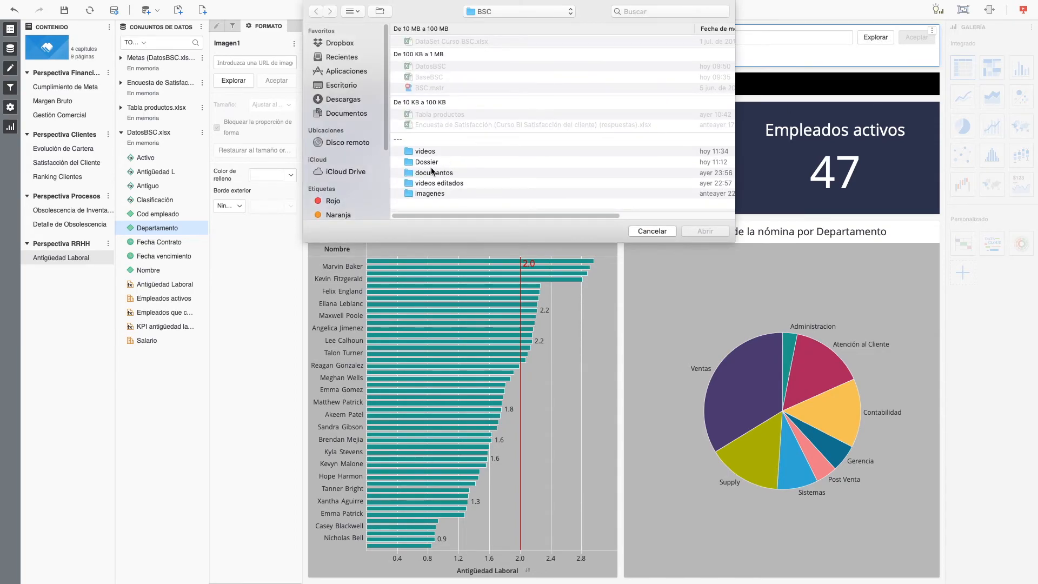
double_click(430, 193)
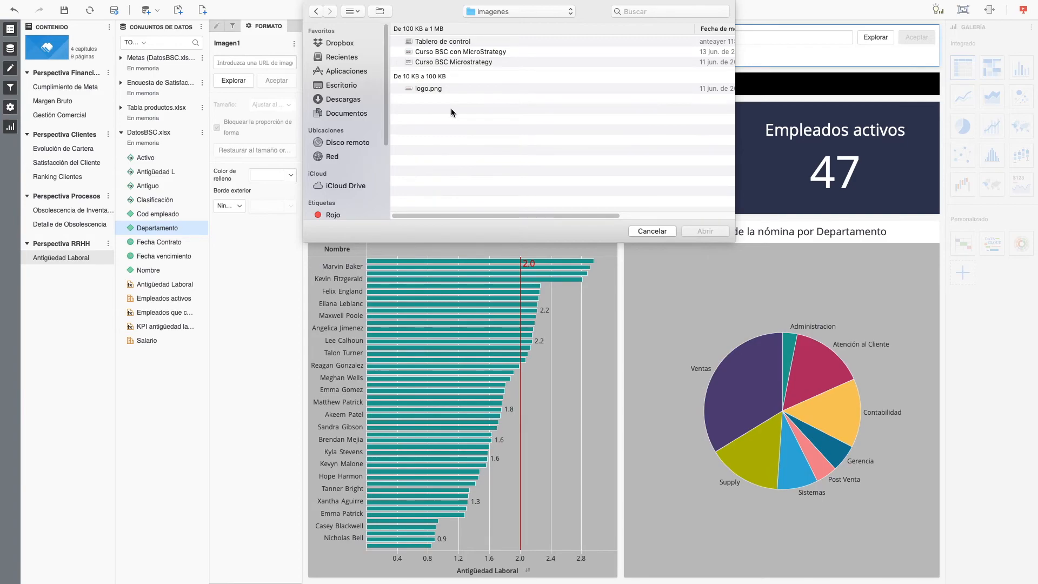
double_click(438, 52)
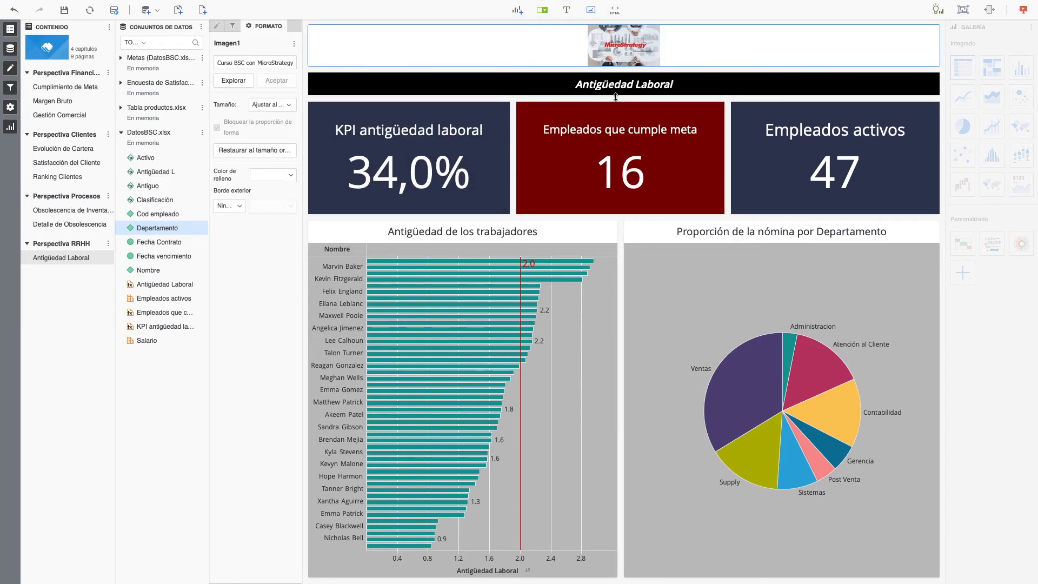
Make the image fill its container, place it left of the "Antigüedad Laboral" heading and narrow it.
left_click(271, 105)
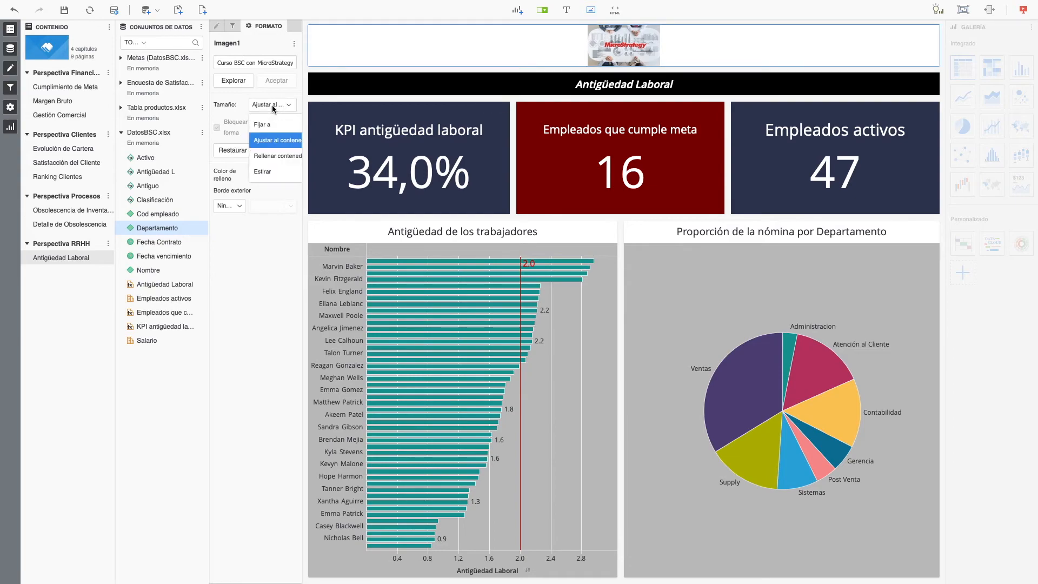
left_click(268, 156)
left_click_drag(548, 47, 311, 35)
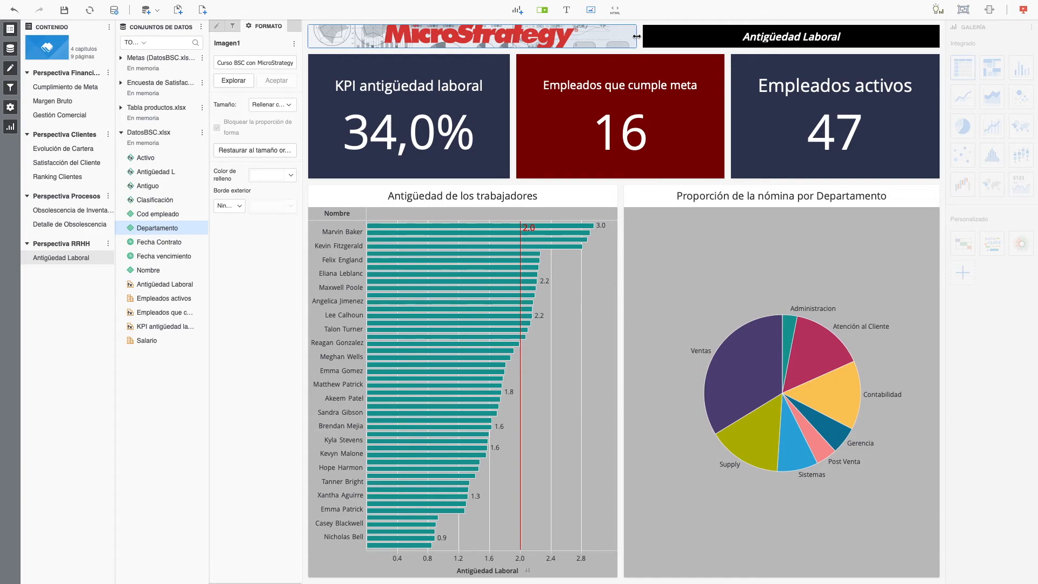
left_click(499, 33)
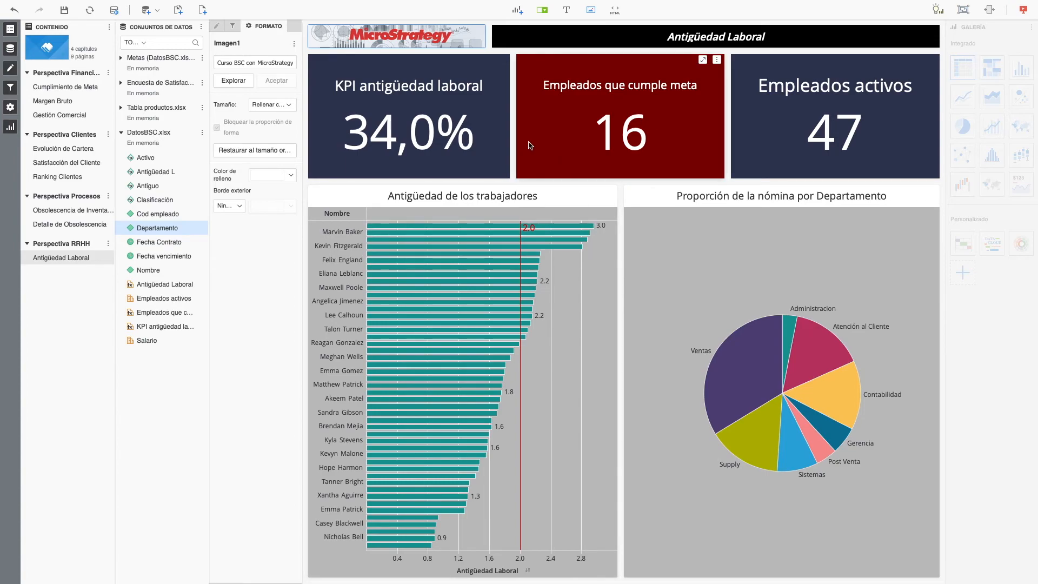
Add a Departamento filter selector left of the KPIs and target it at all three KPIs and both charts.
left_click_drag(546, 13, 321, 126)
left_click_drag(156, 228, 328, 125)
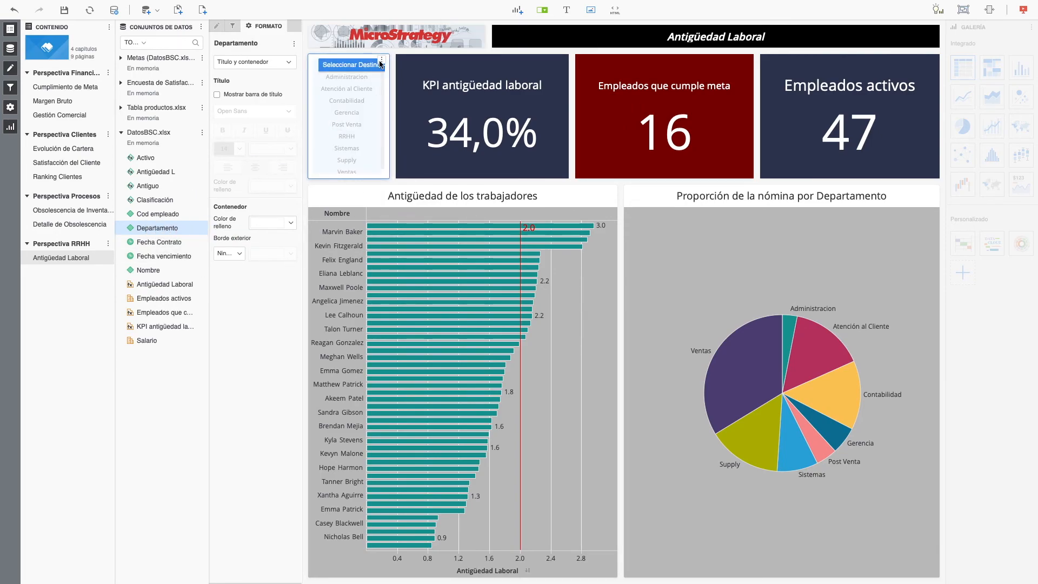
left_click(371, 66)
left_click(412, 82)
left_click(621, 124)
left_click(782, 133)
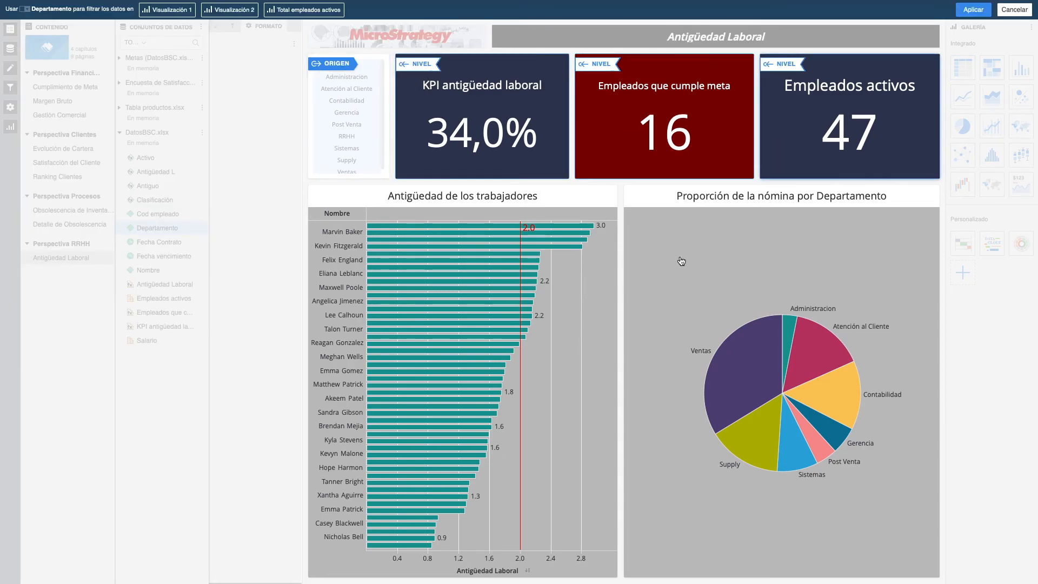
left_click(684, 259)
left_click(324, 203)
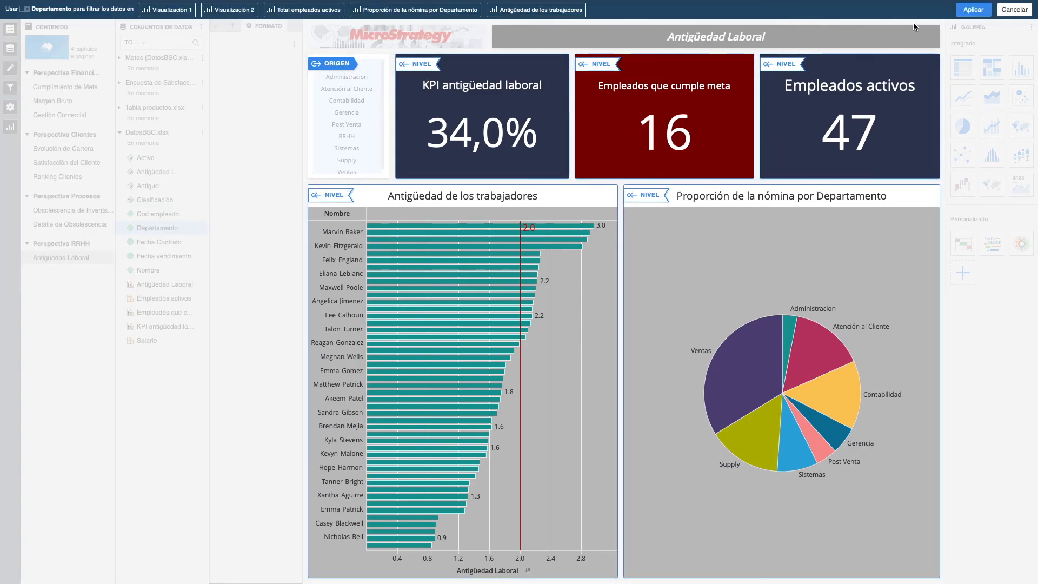
left_click(974, 9)
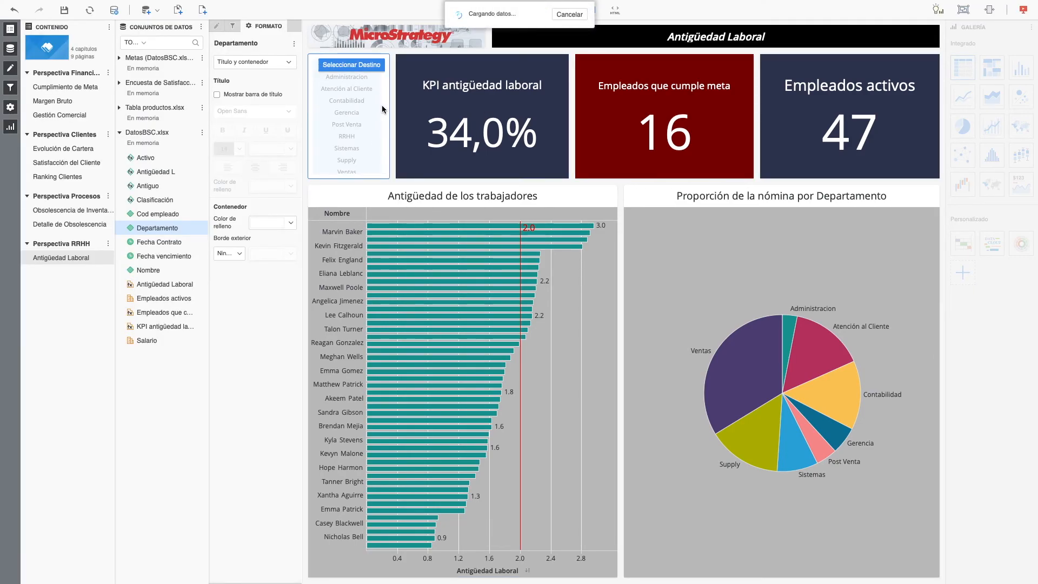
Change the Departamento selector's display style to Lista desplegable.
left_click(382, 59)
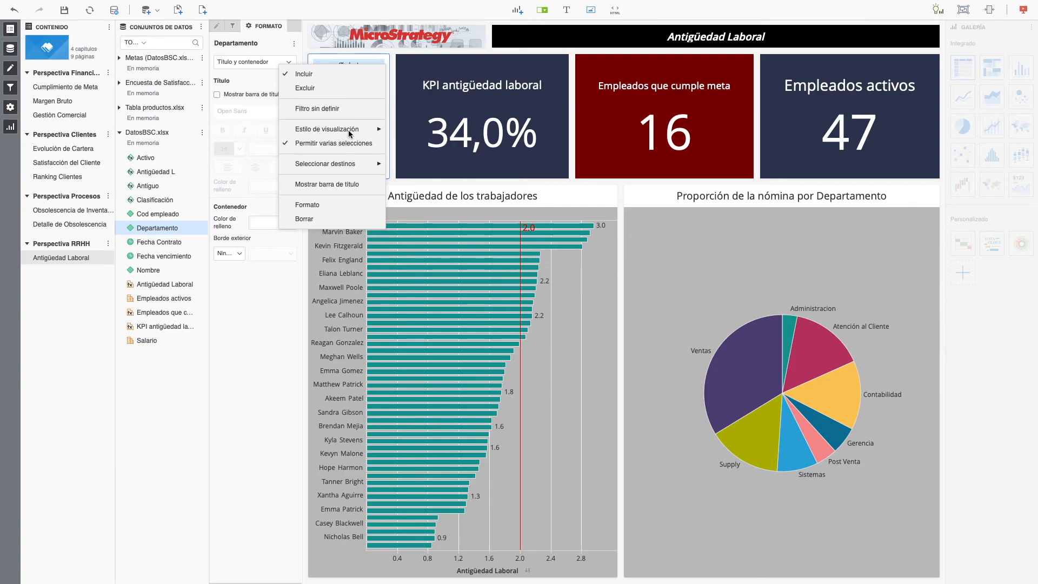
mouse_move(350, 134)
mouse_move(347, 165)
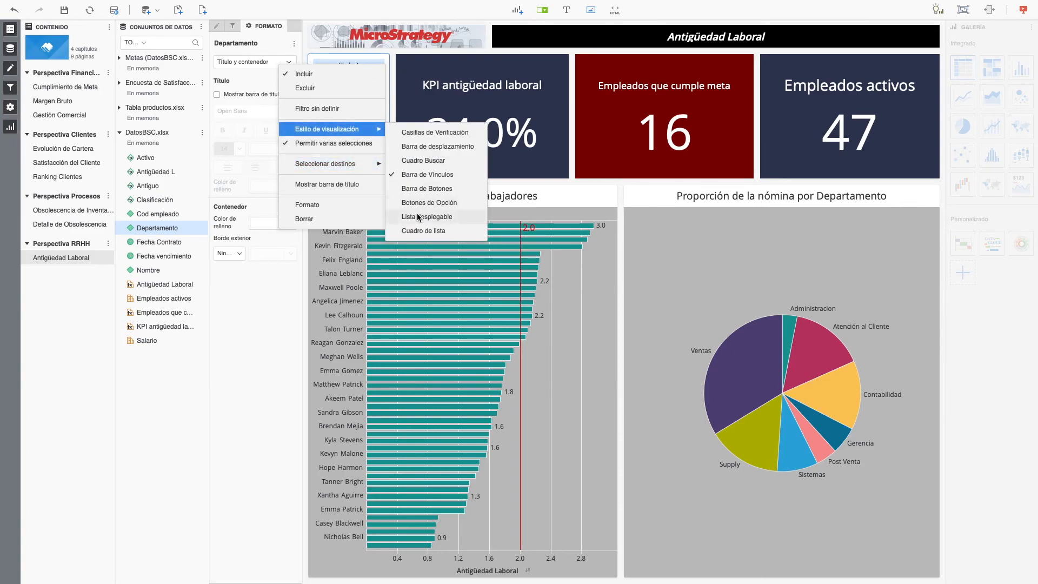
left_click(418, 217)
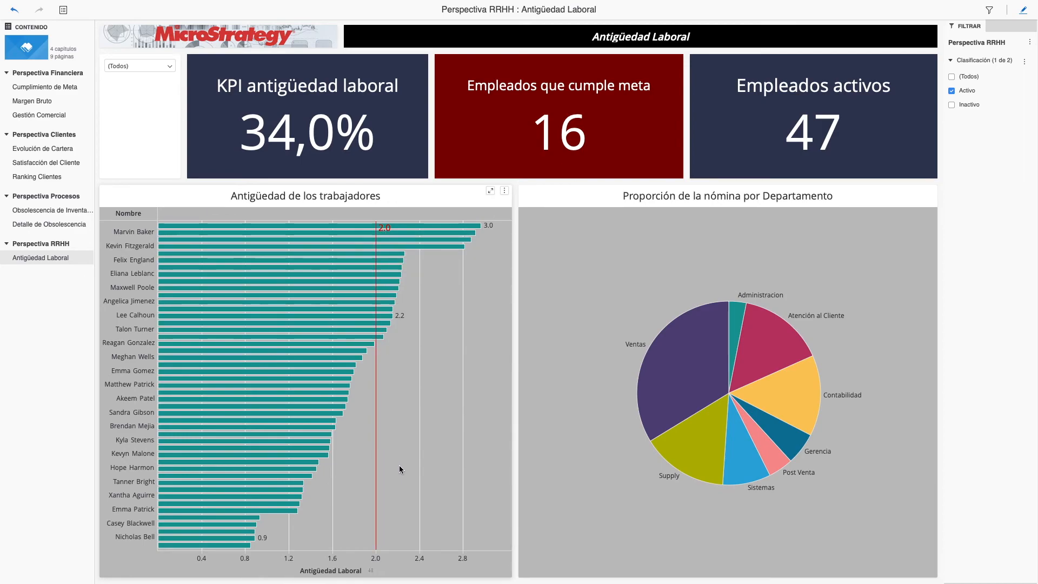
Filter the presented page to the Atención al Cliente department with the Departamento selector.
left_click(144, 65)
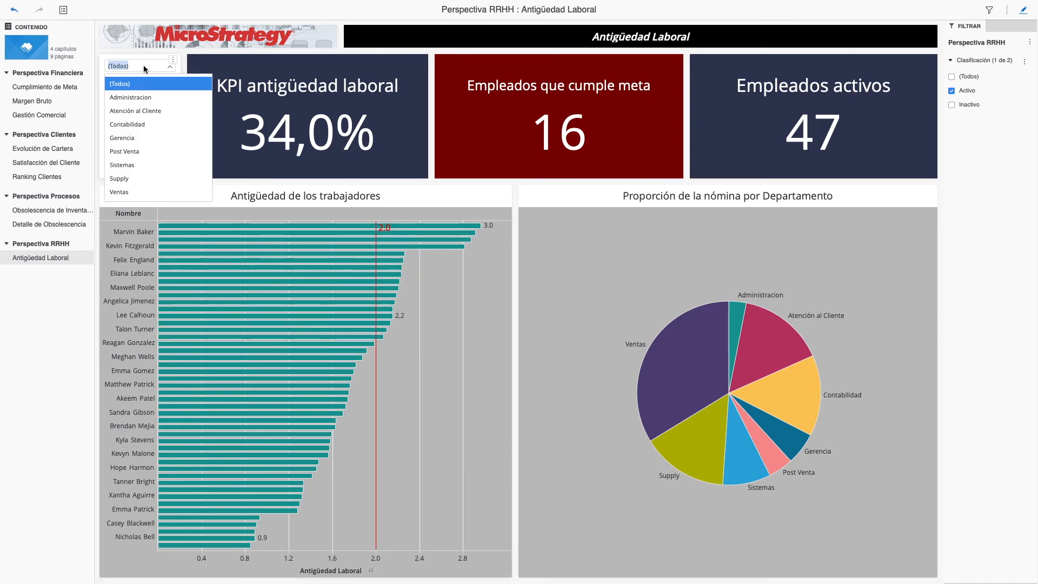
left_click(129, 111)
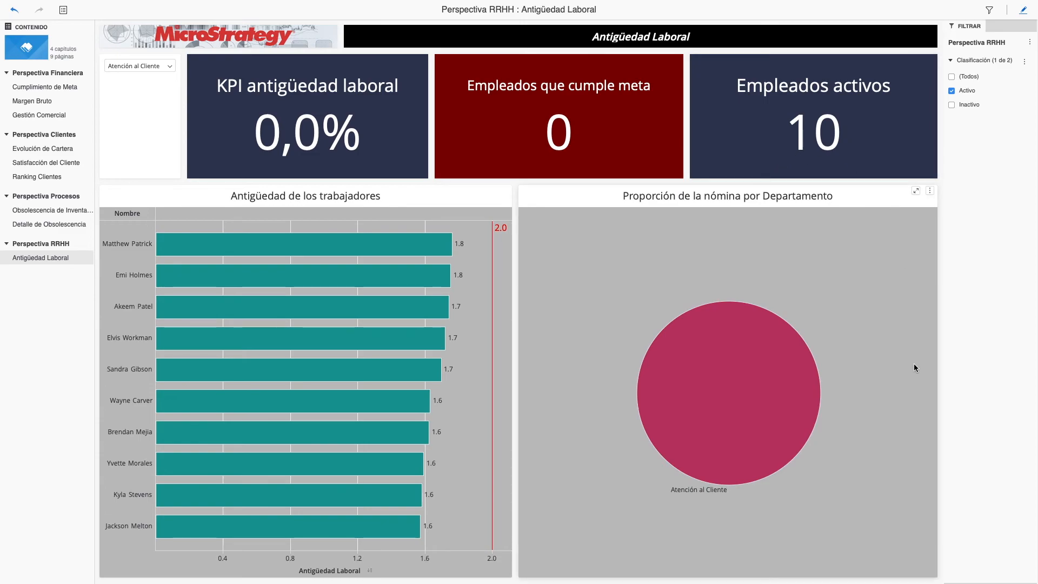
Filter the page to the Ventas department and inspect the details of its slice in the payroll pie chart.
left_click(132, 64)
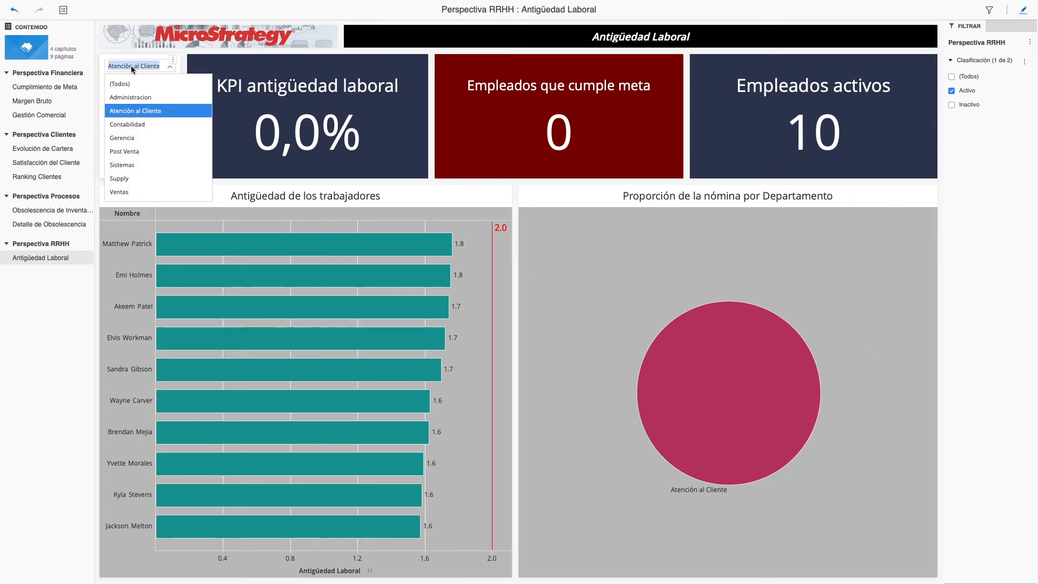
left_click(125, 186)
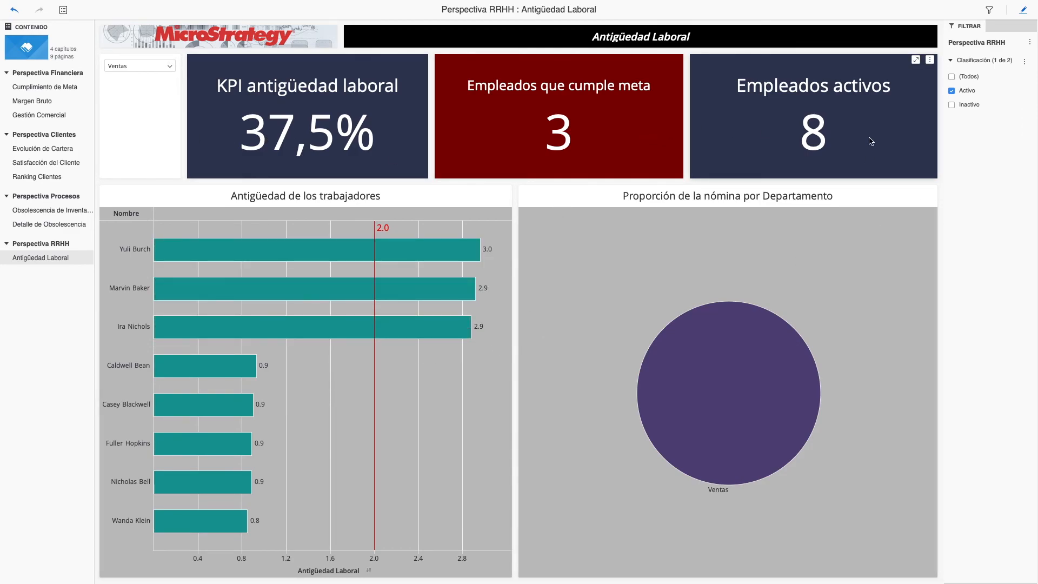
mouse_move(741, 363)
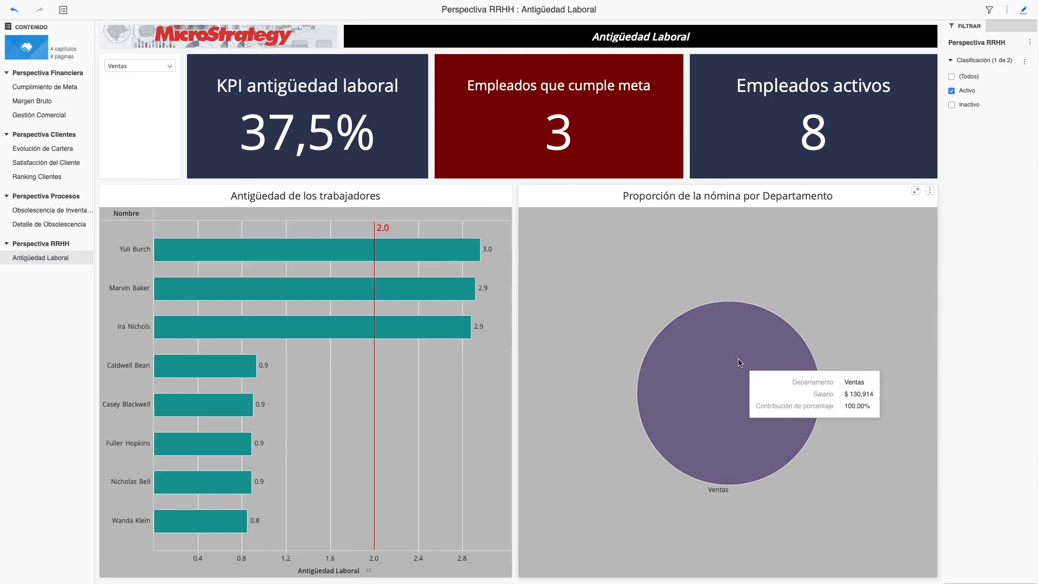
Filter the page to the Contabilidad department, then reset the Departamento selector to (Todos).
left_click(132, 69)
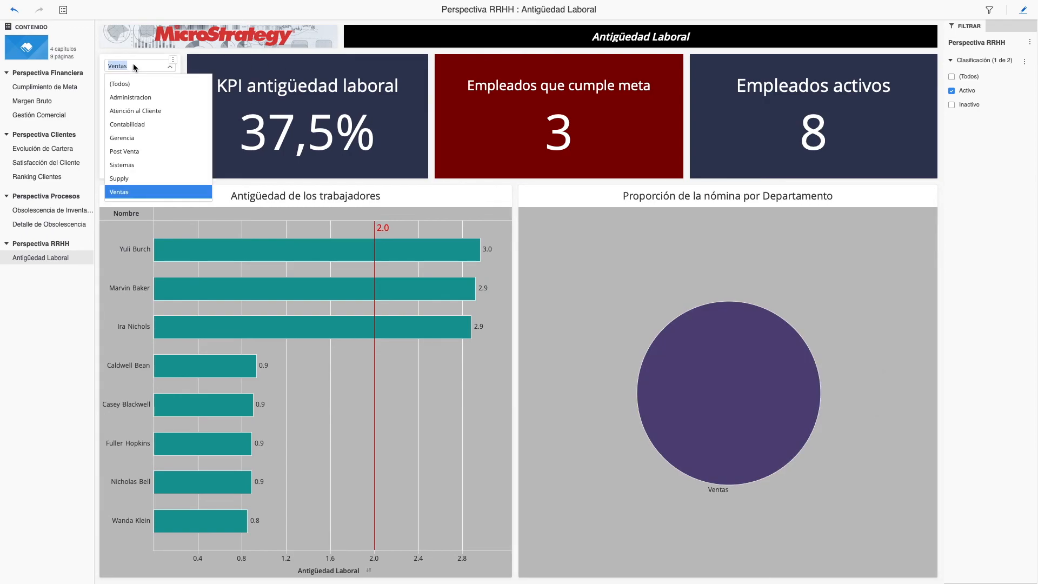
left_click(126, 125)
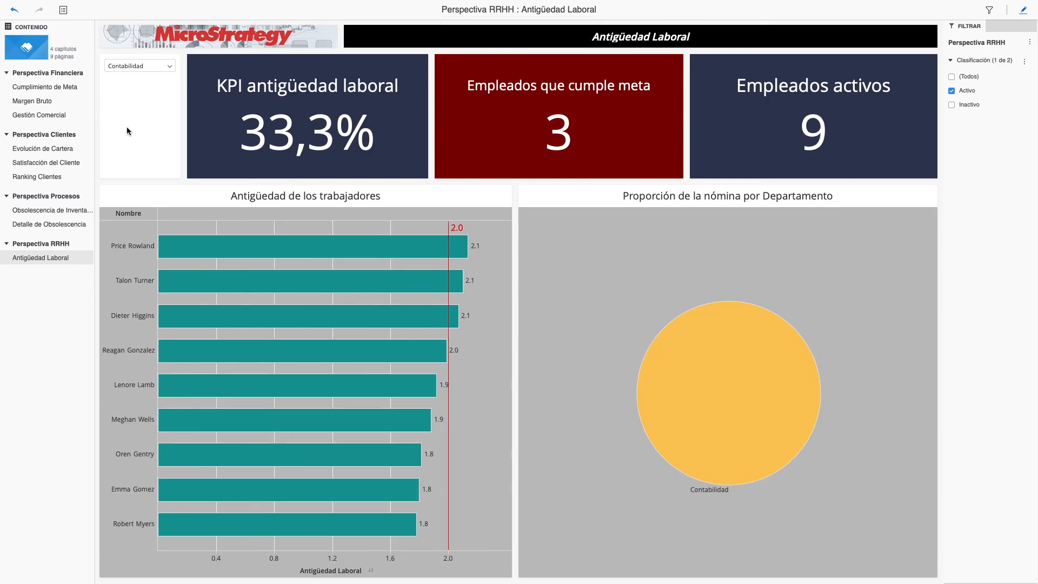
left_click(150, 67)
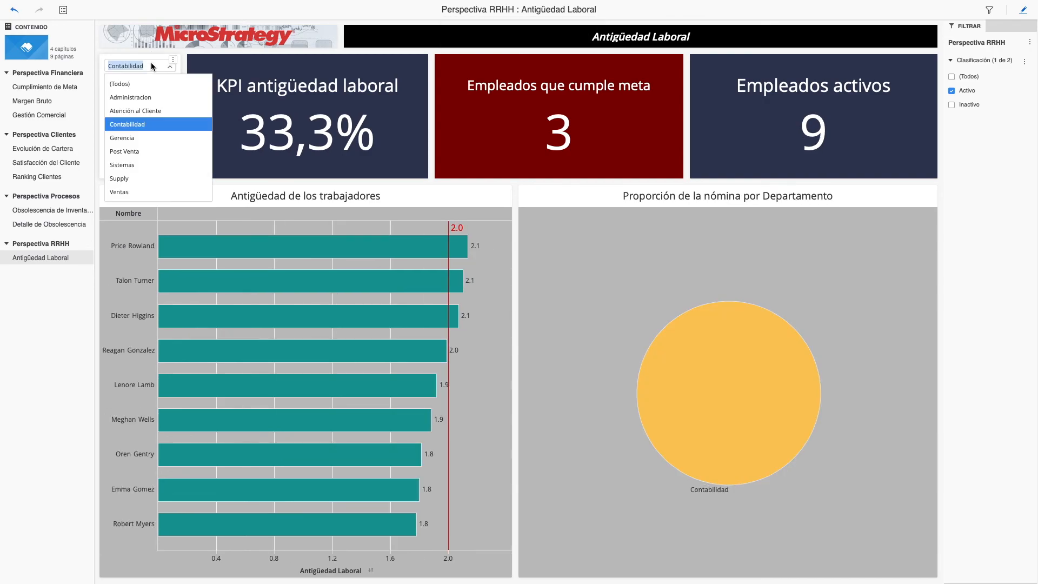
left_click(120, 82)
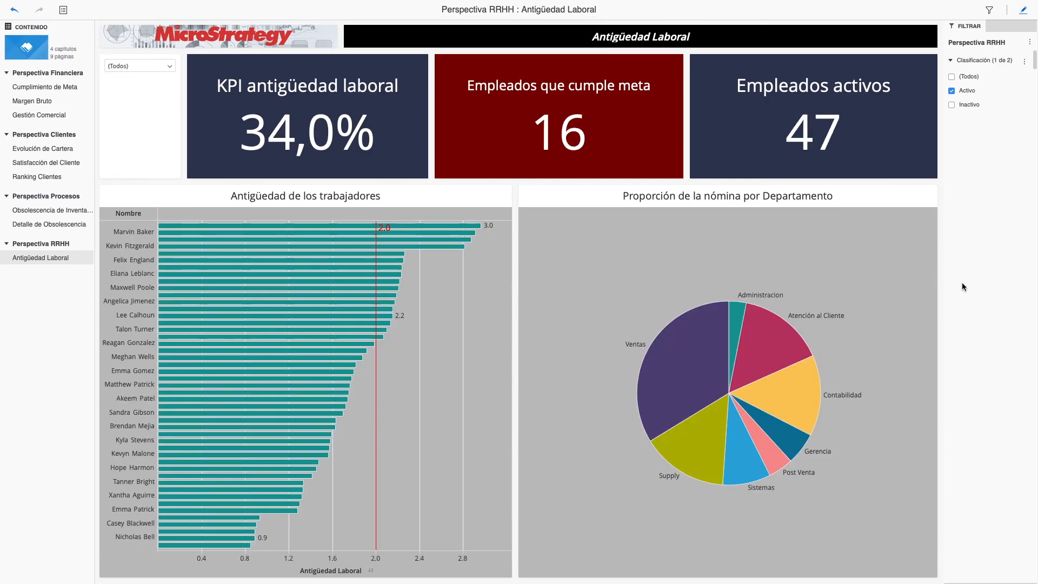